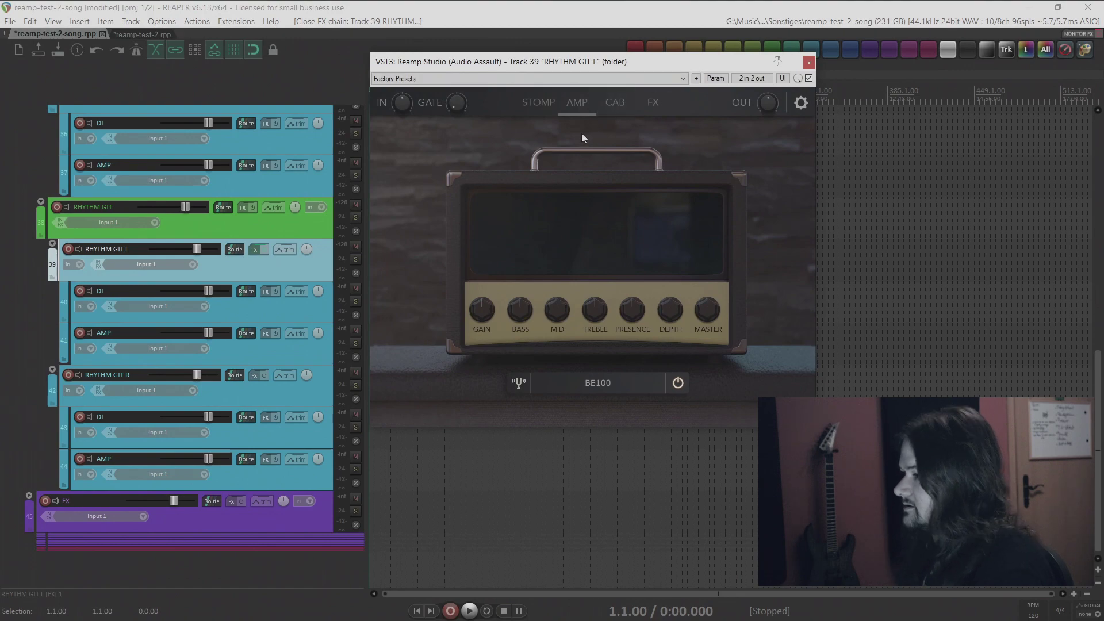
Look through the stomp pedals offered in the OverDrive, High Gain, FX, Fuzz, Distortion and Boosts categories without loading one.
{"action": "left_click", "coordinate": [538, 104]}
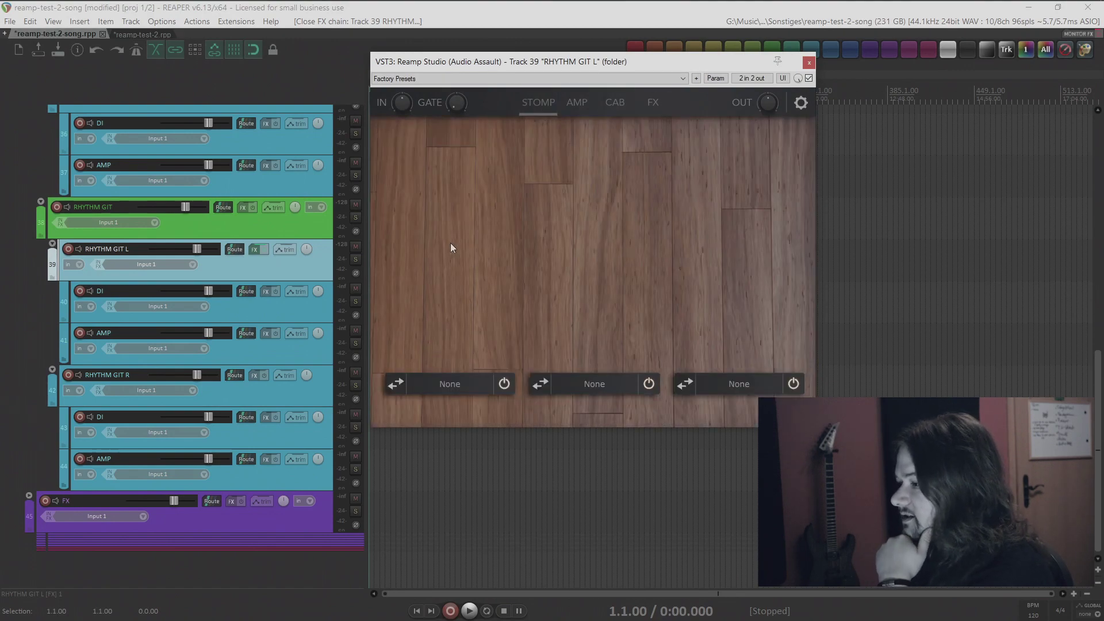
{"action": "left_click", "coordinate": [464, 384]}
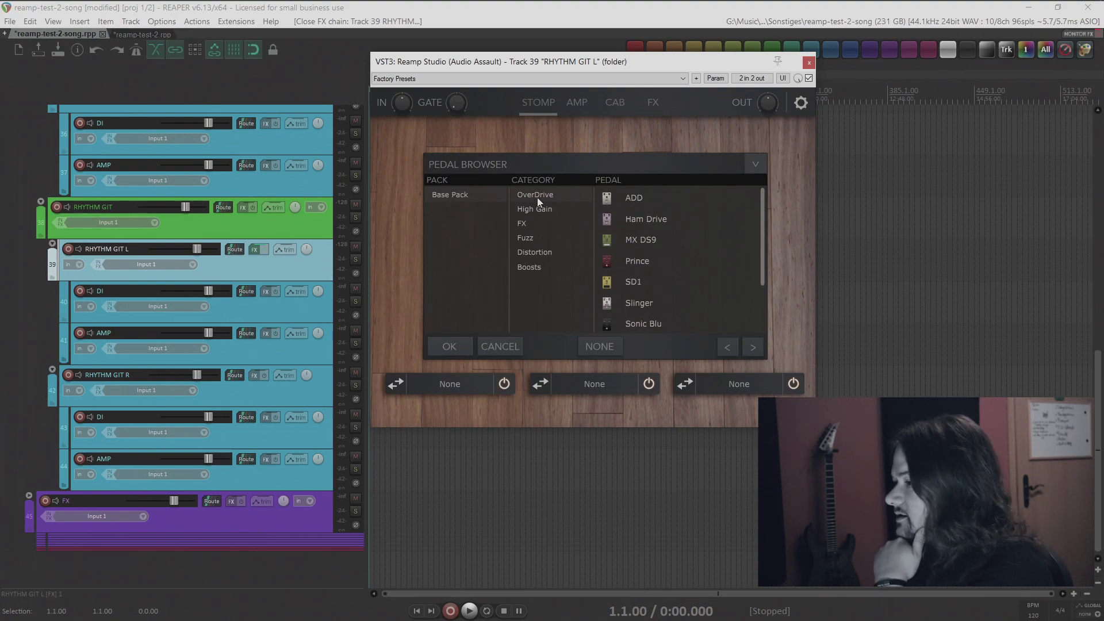
{"action": "scroll", "coordinate": [713, 241], "scroll_direction": "down", "scroll_amount": 3}
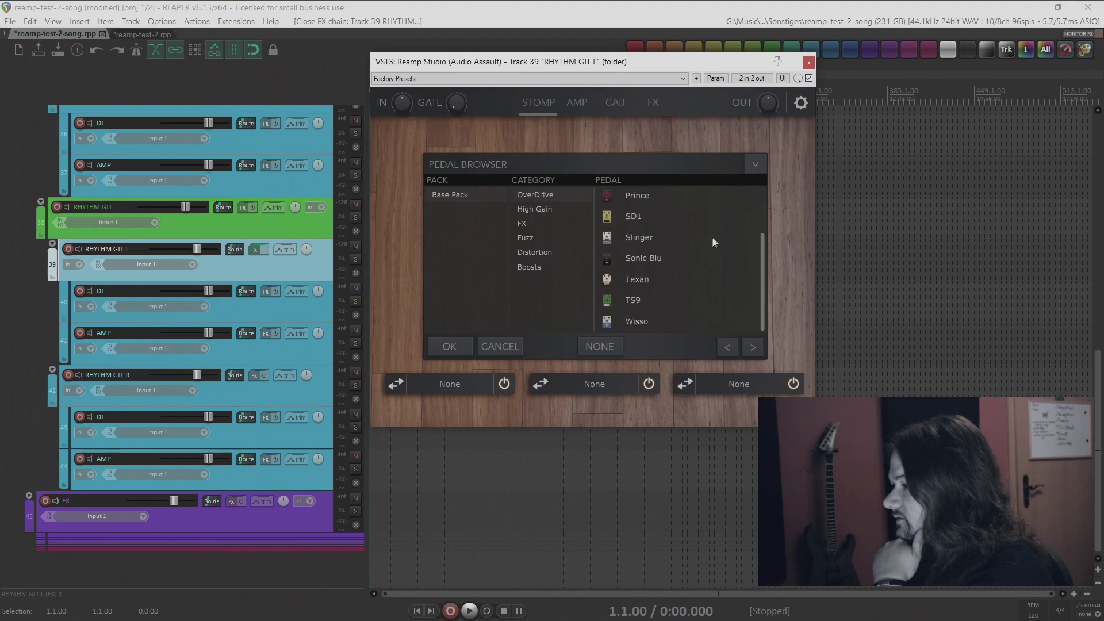
{"action": "left_click", "coordinate": [535, 209]}
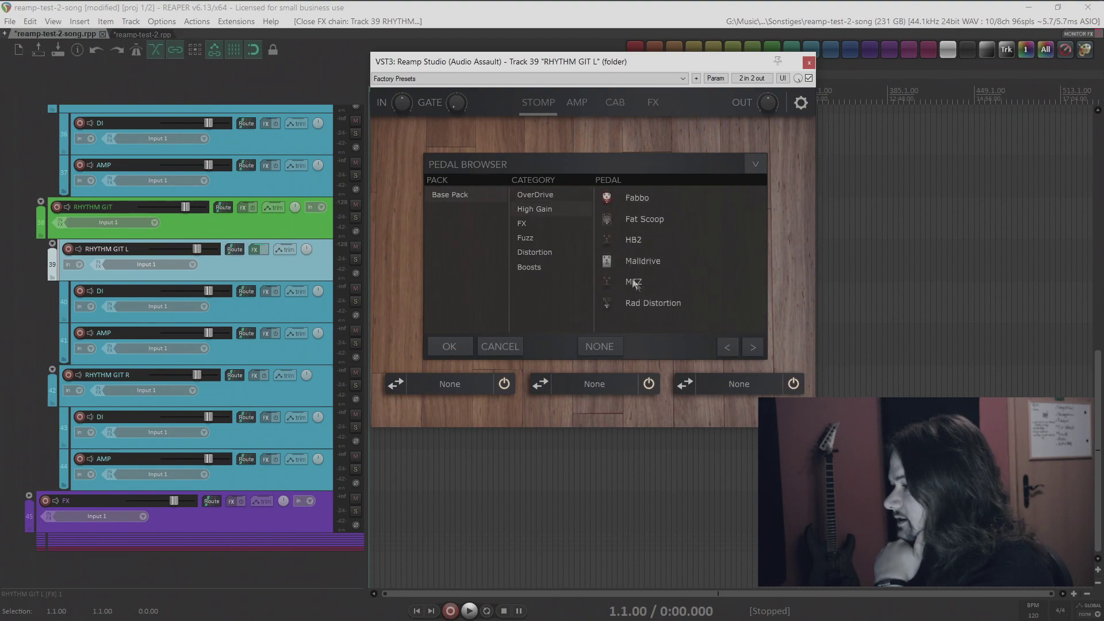
{"action": "left_click", "coordinate": [523, 224]}
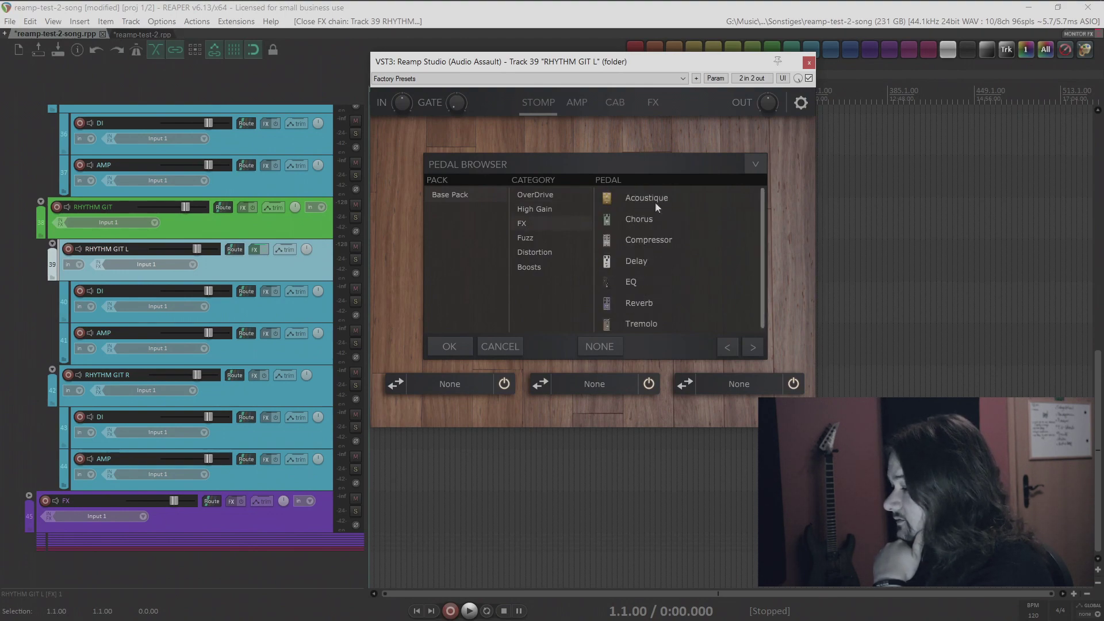
{"action": "left_click", "coordinate": [540, 238]}
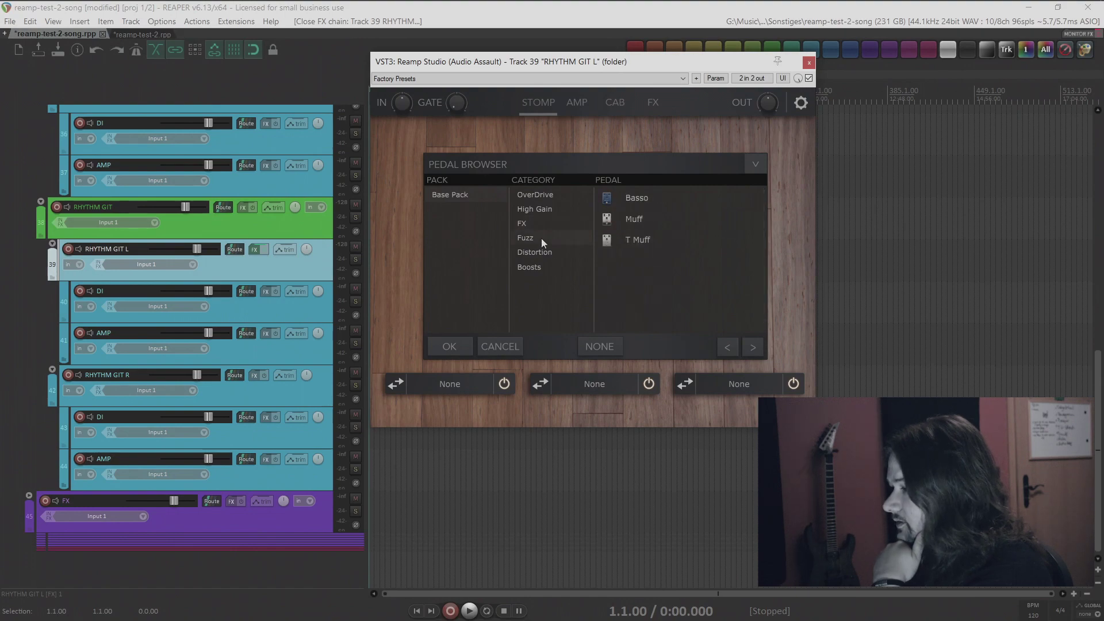
{"action": "left_click", "coordinate": [548, 251]}
{"action": "scroll", "coordinate": [616, 277], "scroll_direction": "down", "scroll_amount": 1}
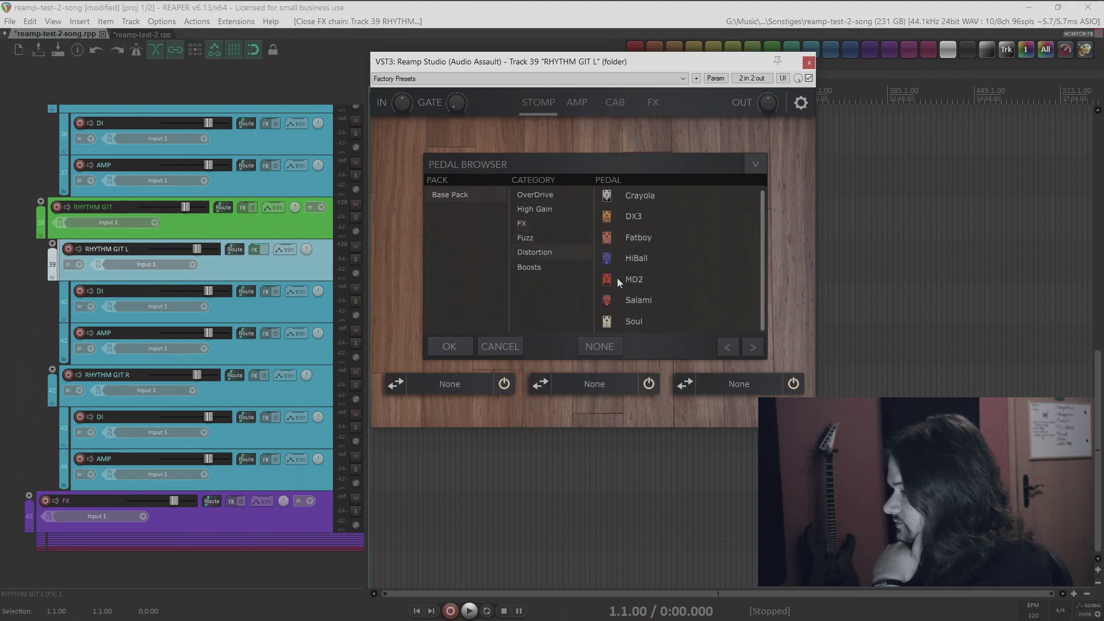
{"action": "left_click", "coordinate": [552, 268]}
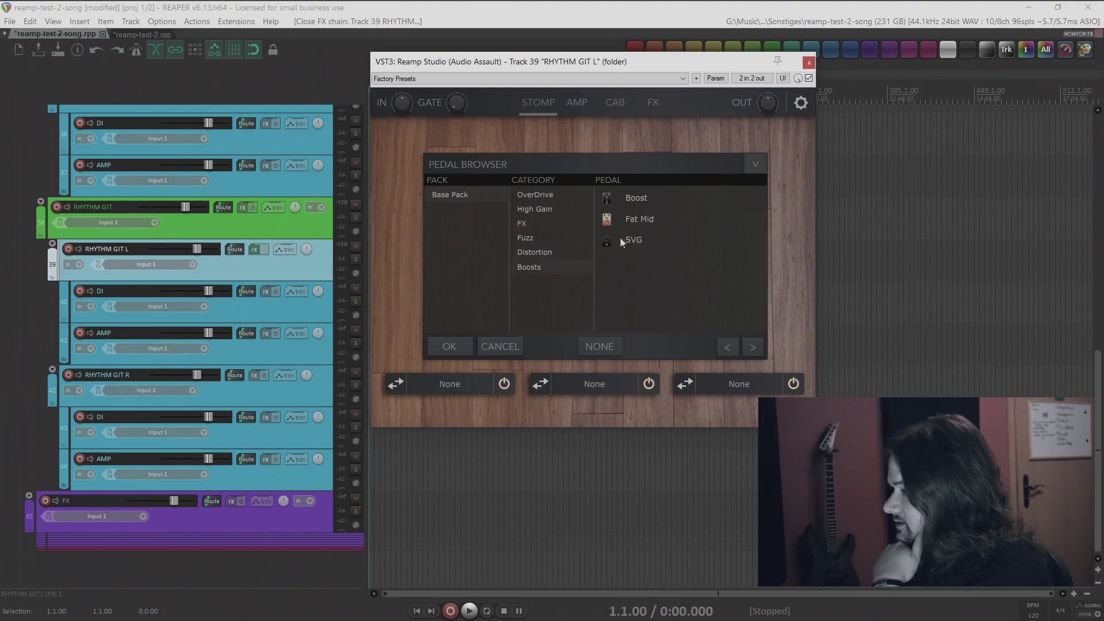
{"action": "left_click", "coordinate": [500, 348]}
Check the amp section's tuner and examine the amp models in the Rock, Modern, Metal, High Gain and Bass categories.
{"action": "left_click", "coordinate": [581, 105]}
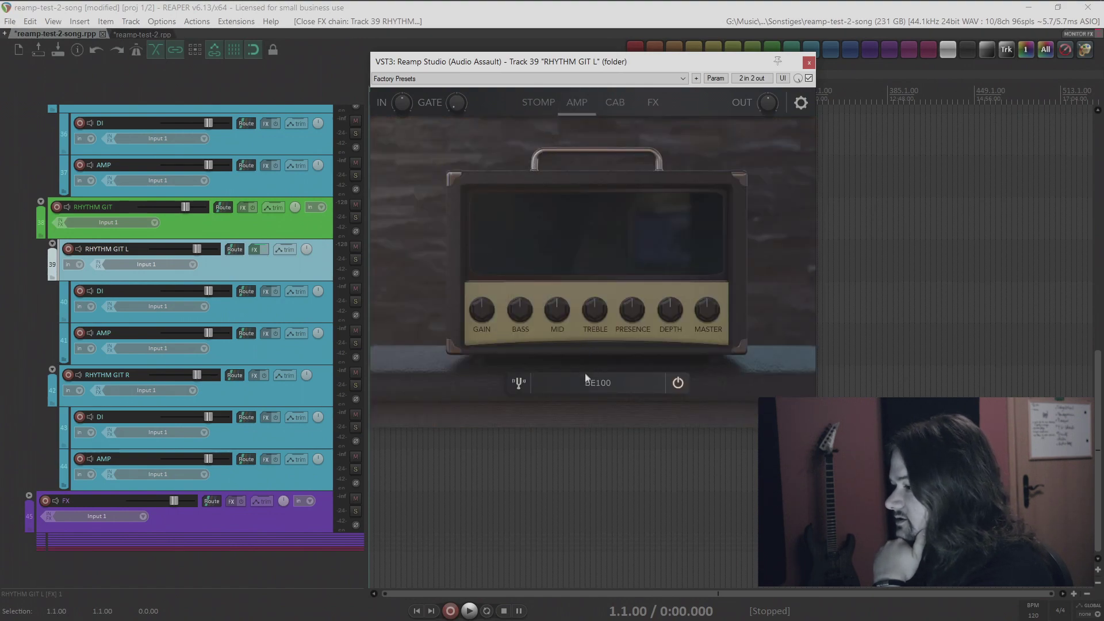
{"action": "left_click", "coordinate": [521, 386]}
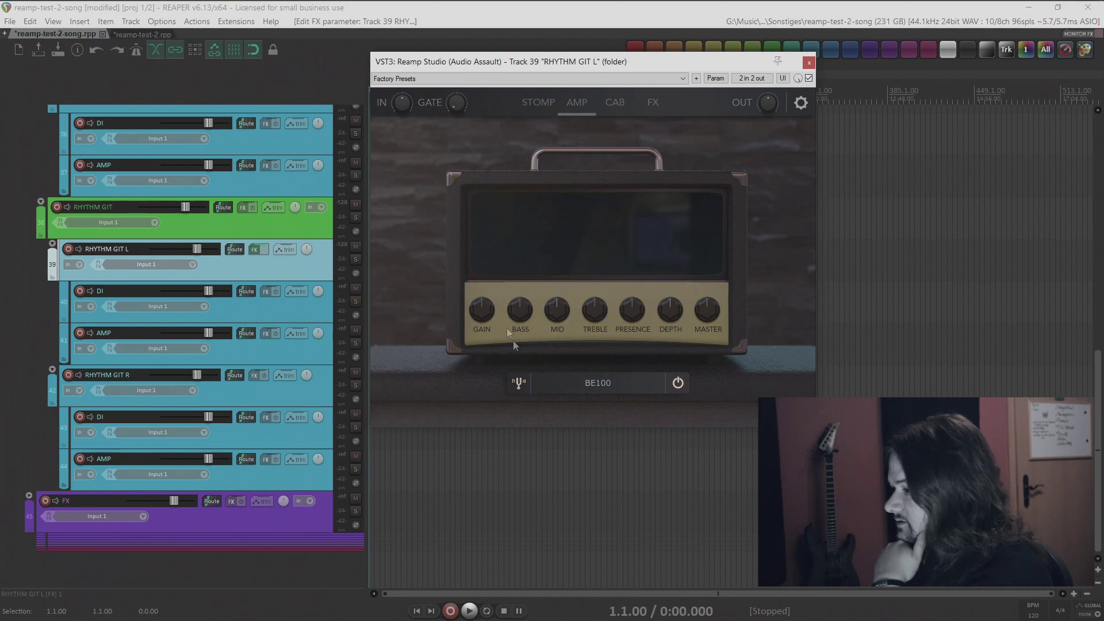
{"action": "left_click", "coordinate": [581, 385]}
{"action": "left_click", "coordinate": [524, 213]}
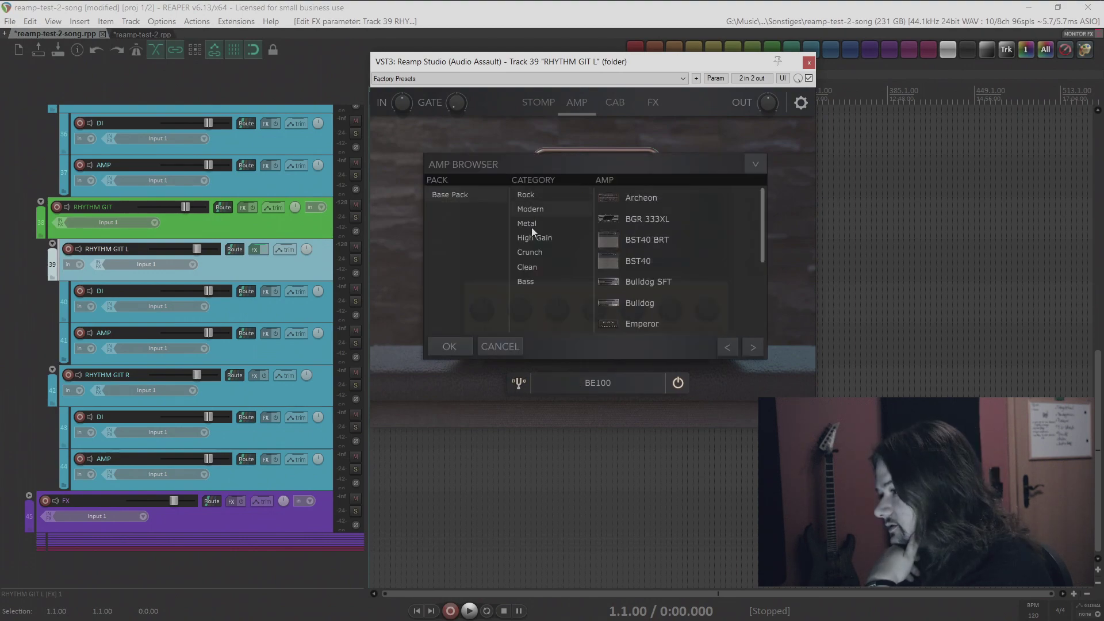
{"action": "left_click", "coordinate": [531, 225]}
{"action": "left_click", "coordinate": [533, 195]}
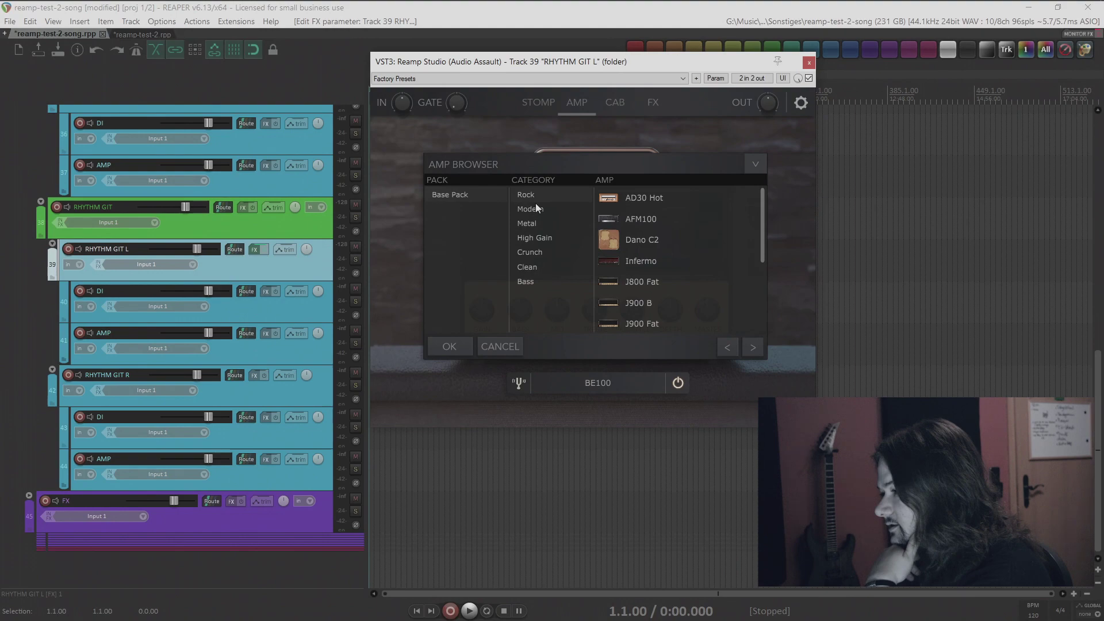
{"action": "scroll", "coordinate": [628, 226], "scroll_direction": "down", "scroll_amount": 3}
{"action": "left_click", "coordinate": [550, 205]}
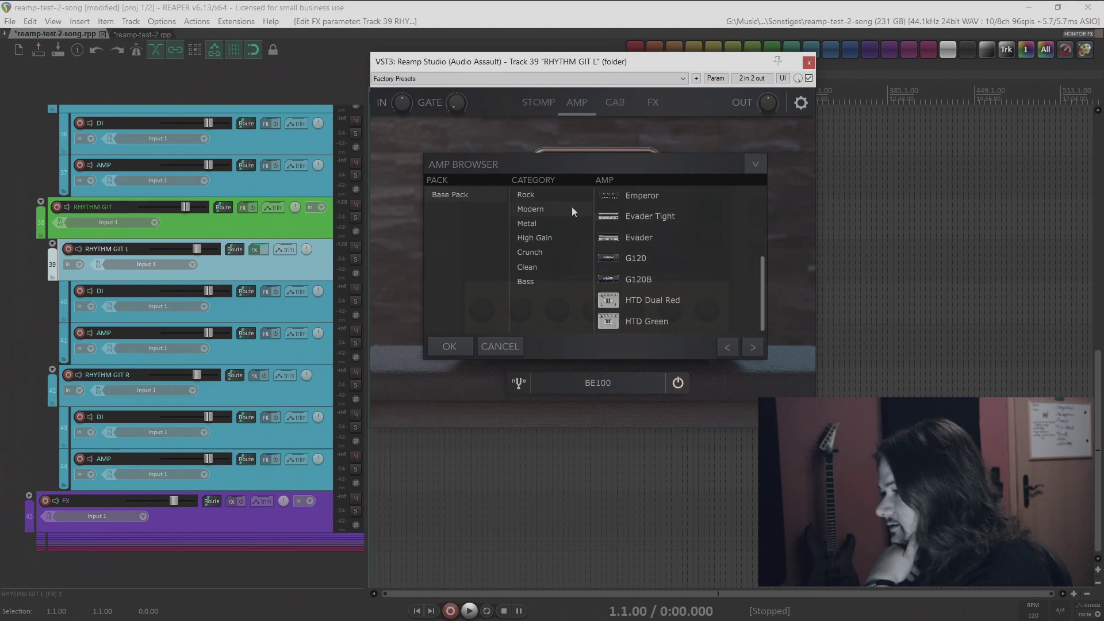
{"action": "left_click", "coordinate": [568, 222]}
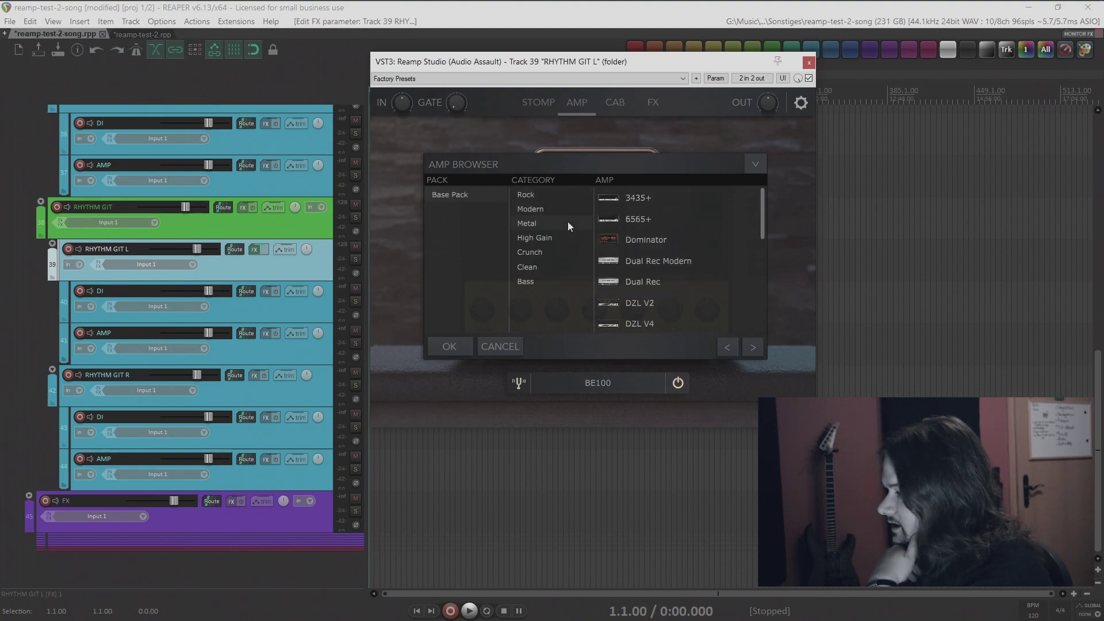
{"action": "scroll", "coordinate": [639, 218], "scroll_direction": "down", "scroll_amount": 3}
{"action": "scroll", "coordinate": [639, 217], "scroll_direction": "down", "scroll_amount": 1}
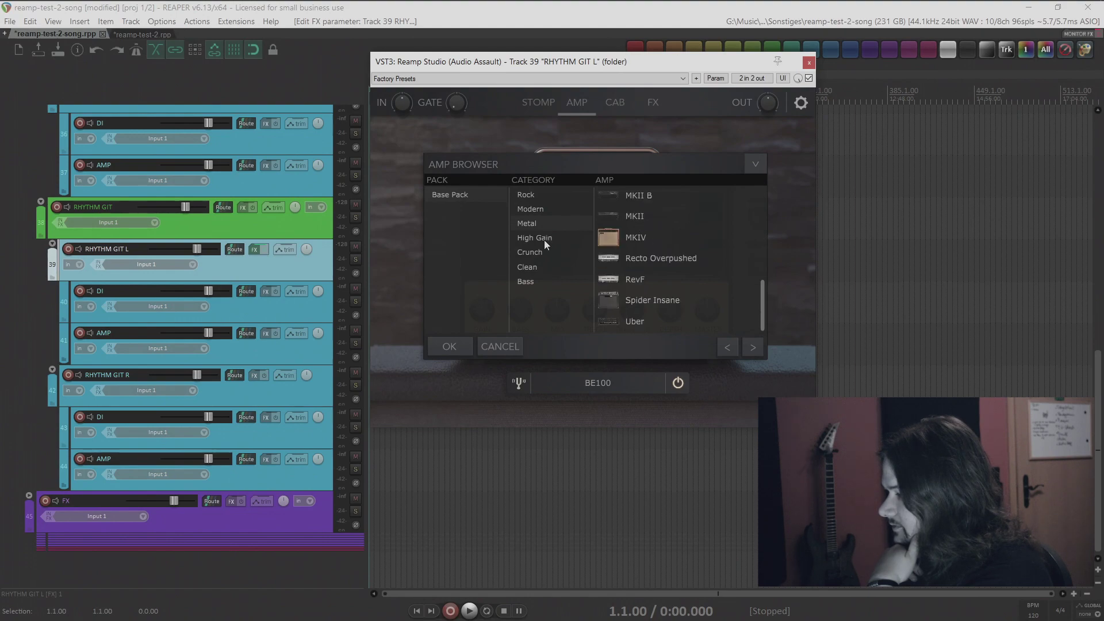
{"action": "left_click", "coordinate": [544, 239]}
{"action": "scroll", "coordinate": [641, 236], "scroll_direction": "down", "scroll_amount": 3}
{"action": "scroll", "coordinate": [647, 231], "scroll_direction": "up", "scroll_amount": 3}
{"action": "left_click", "coordinate": [565, 283]}
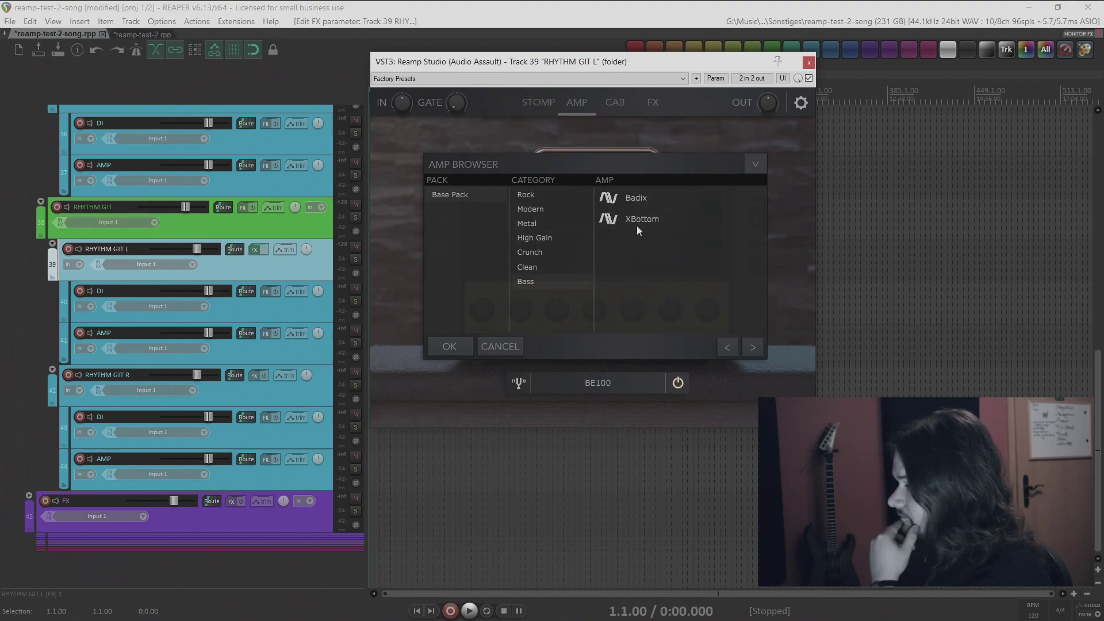
{"action": "left_click", "coordinate": [754, 165]}
Examine the cabinet impulse responses in the cab browser, including the Metal Pack inside the Flex Cabs folder.
{"action": "left_click", "coordinate": [616, 107]}
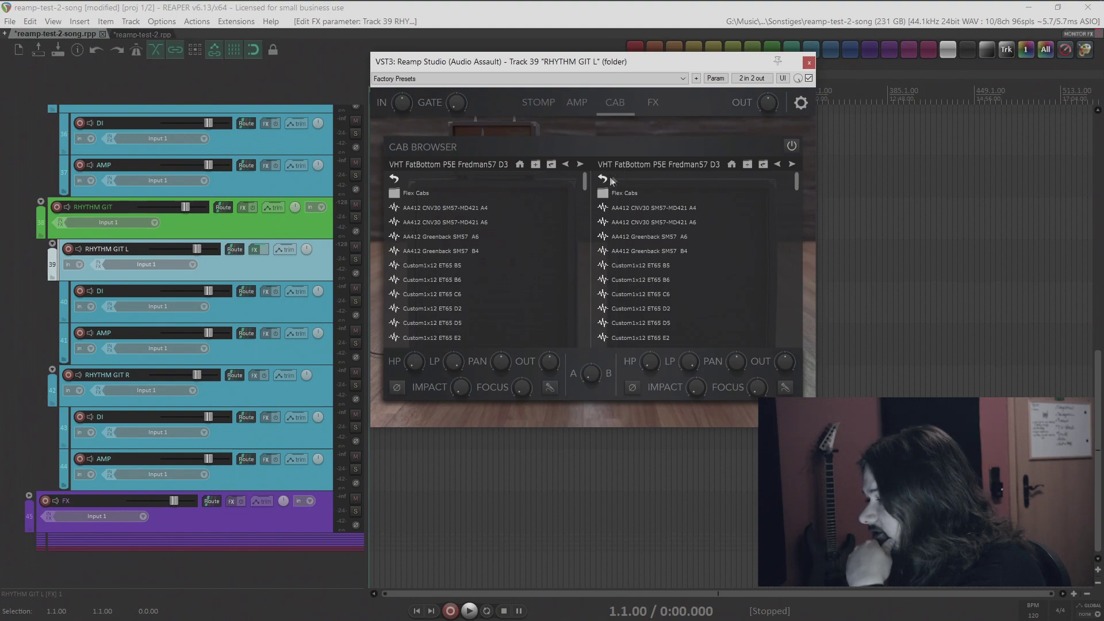
{"action": "scroll", "coordinate": [470, 233], "scroll_direction": "down", "scroll_amount": 10}
{"action": "scroll", "coordinate": [472, 234], "scroll_direction": "up", "scroll_amount": 3}
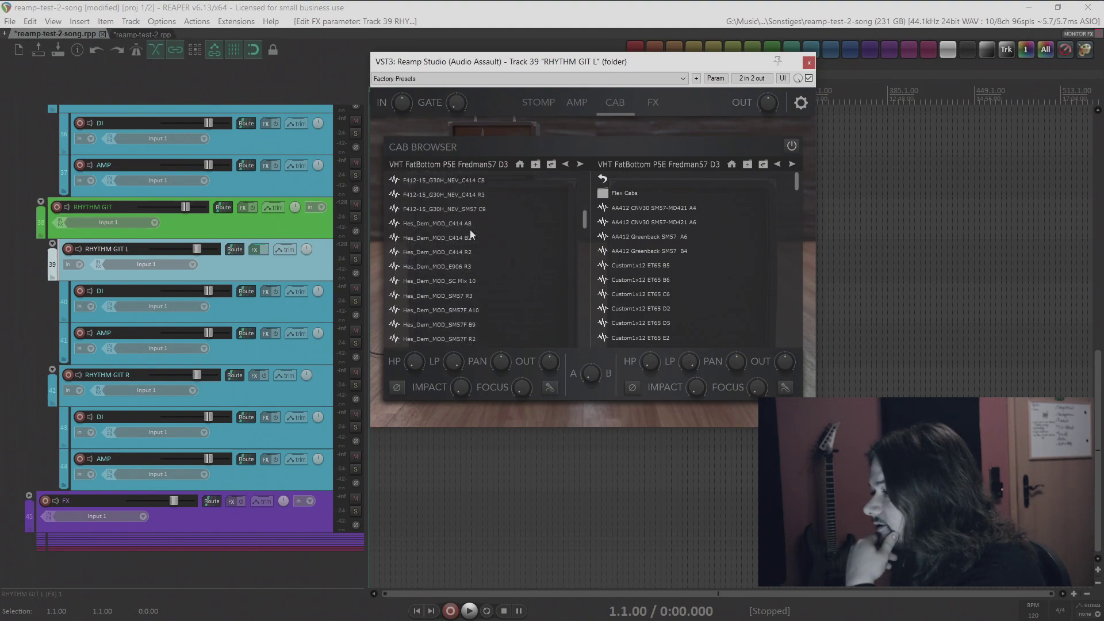
{"action": "scroll", "coordinate": [475, 238], "scroll_direction": "up", "scroll_amount": 10}
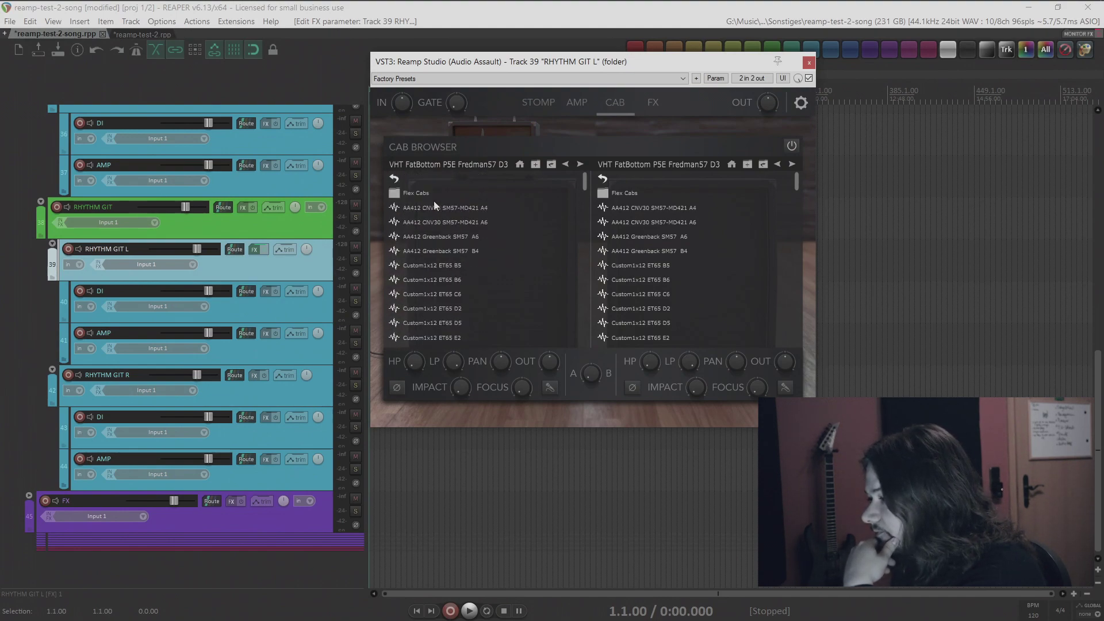
{"action": "left_click", "coordinate": [418, 198]}
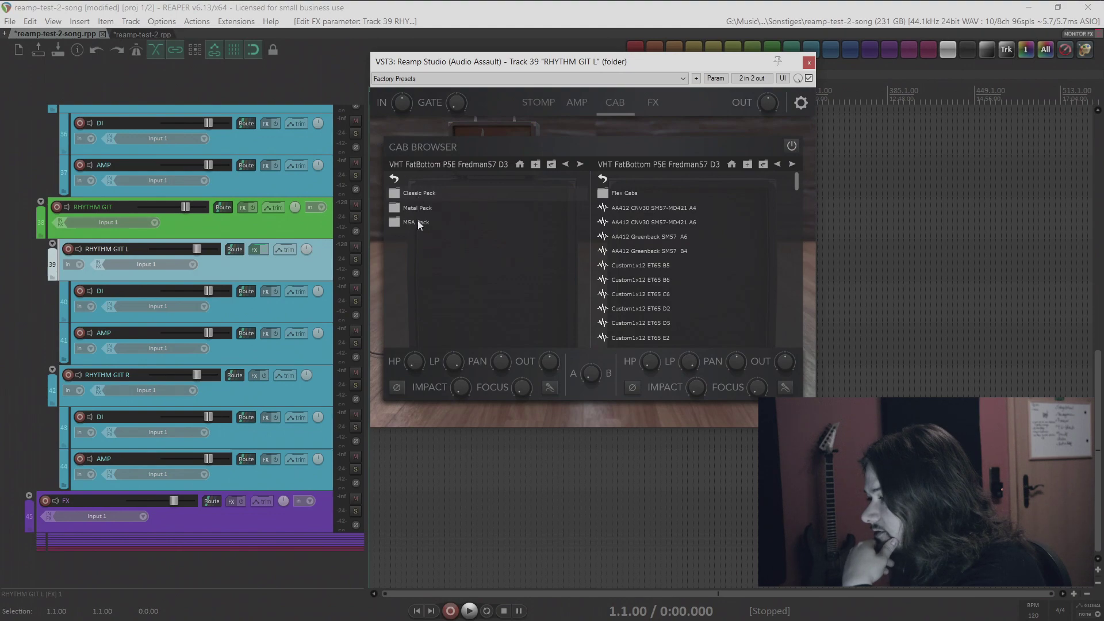
{"action": "double_click", "coordinate": [417, 208]}
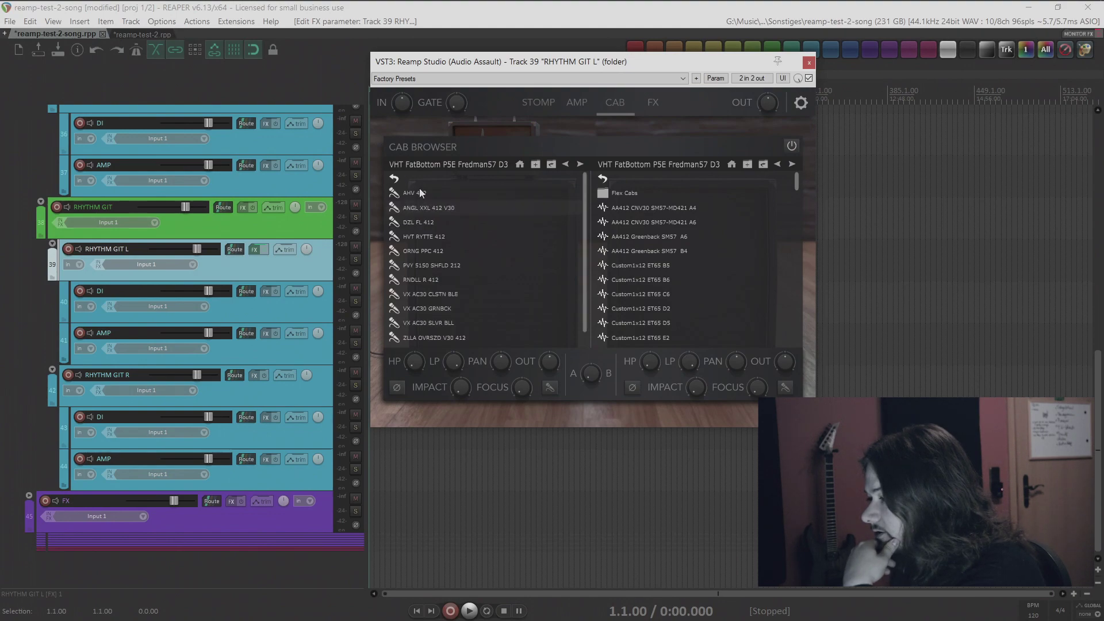
{"action": "scroll", "coordinate": [420, 207], "scroll_direction": "down", "scroll_amount": 1}
{"action": "double_click", "coordinate": [420, 217]}
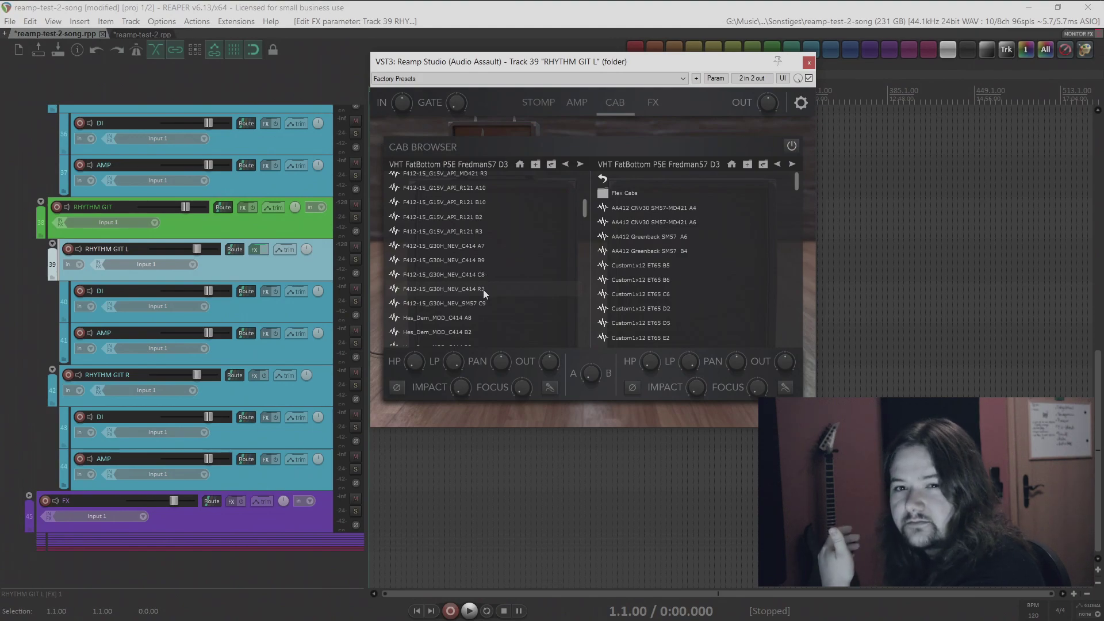
{"action": "scroll", "coordinate": [484, 311], "scroll_direction": "down", "scroll_amount": 5}
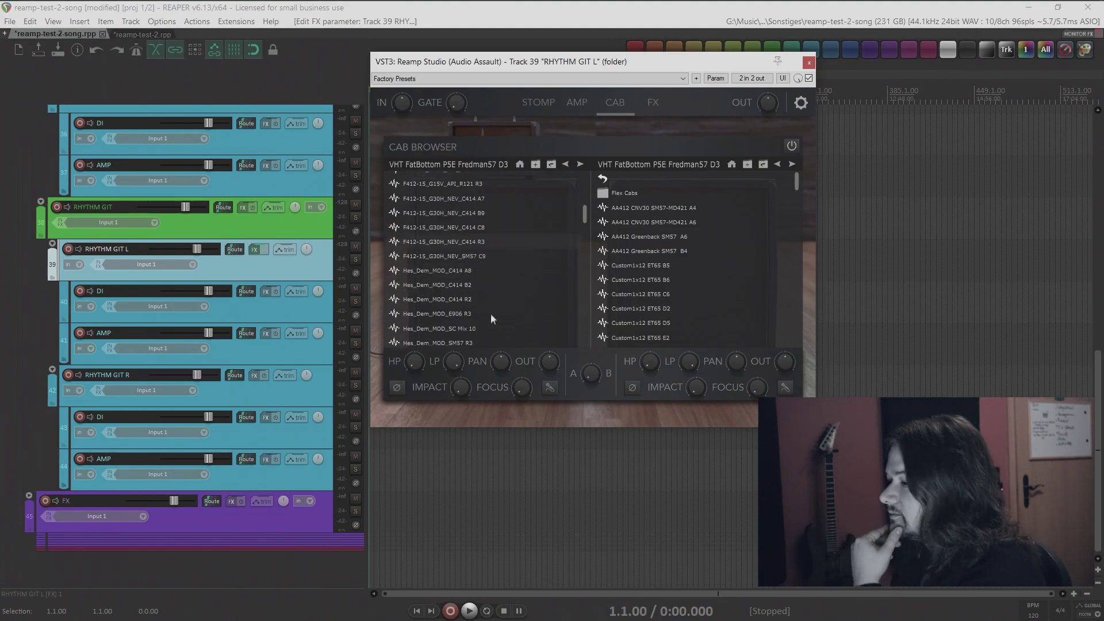
{"action": "scroll", "coordinate": [491, 313], "scroll_direction": "up", "scroll_amount": 10}
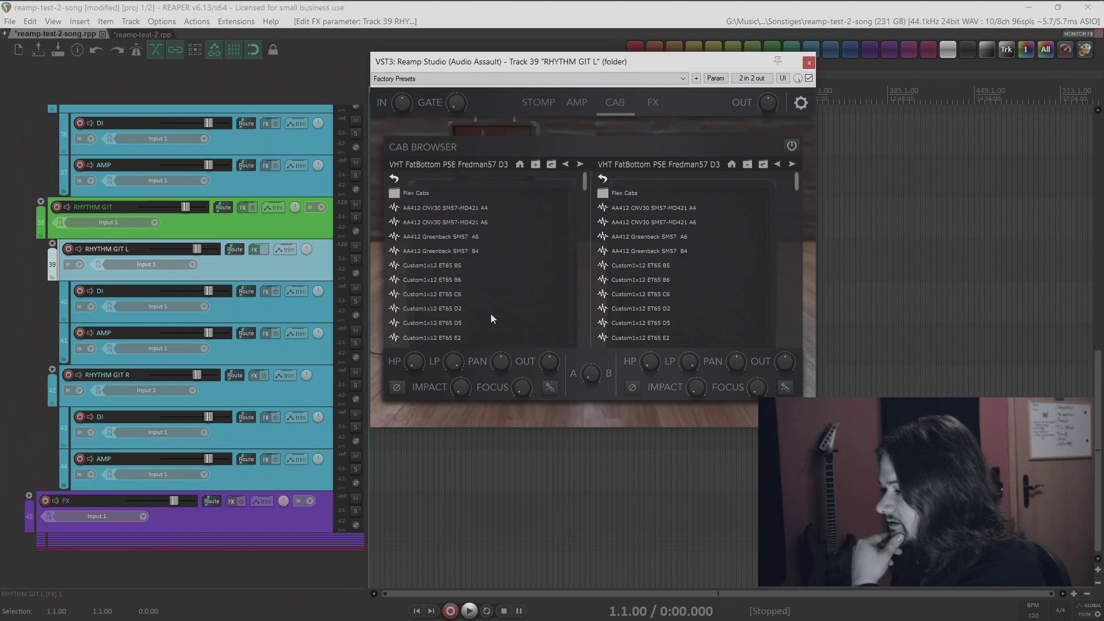
Examine which rack effects can be loaded into the FX section's empty slots.
{"action": "left_click", "coordinate": [651, 103]}
{"action": "left_click", "coordinate": [589, 149]}
{"action": "left_click", "coordinate": [615, 162]}
{"action": "left_click", "coordinate": [558, 148]}
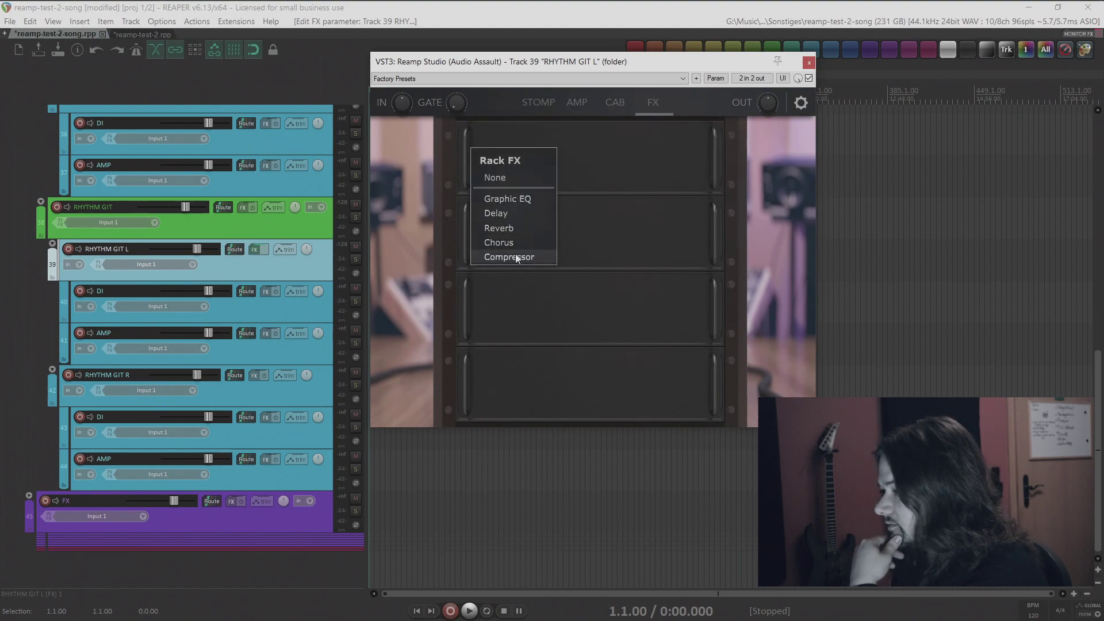
{"action": "left_click", "coordinate": [651, 211]}
Review the plugin's input routing, oversampling and graphics settings along with its preset list, and close the settings.
{"action": "left_click", "coordinate": [801, 103]}
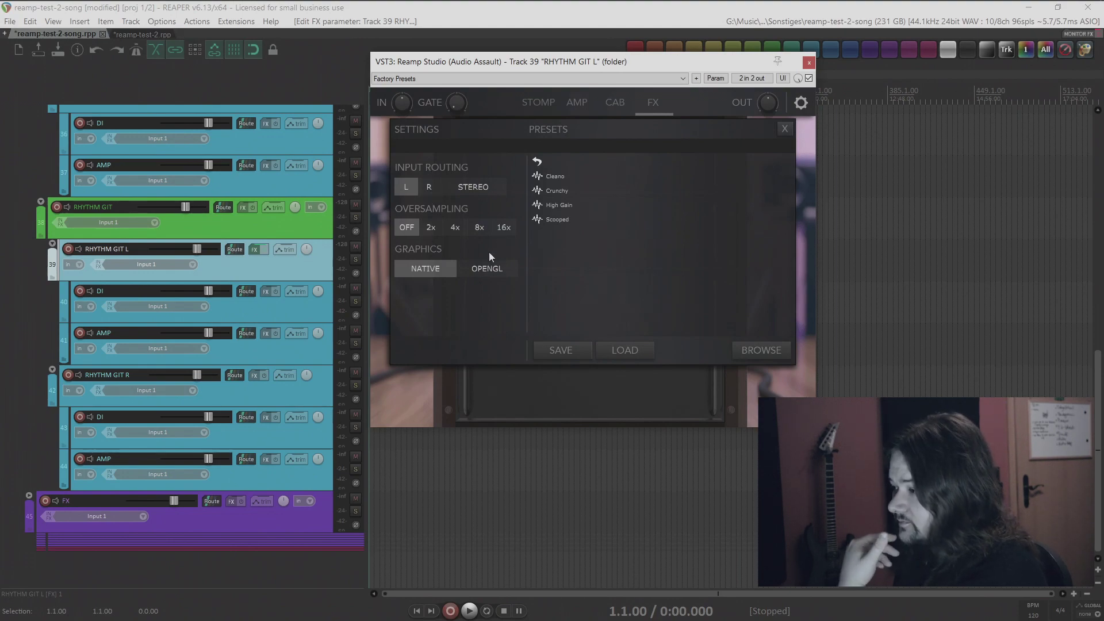
{"action": "left_click", "coordinate": [537, 163]}
{"action": "left_click", "coordinate": [536, 161]}
{"action": "left_click", "coordinate": [537, 162]}
{"action": "left_click", "coordinate": [537, 161]}
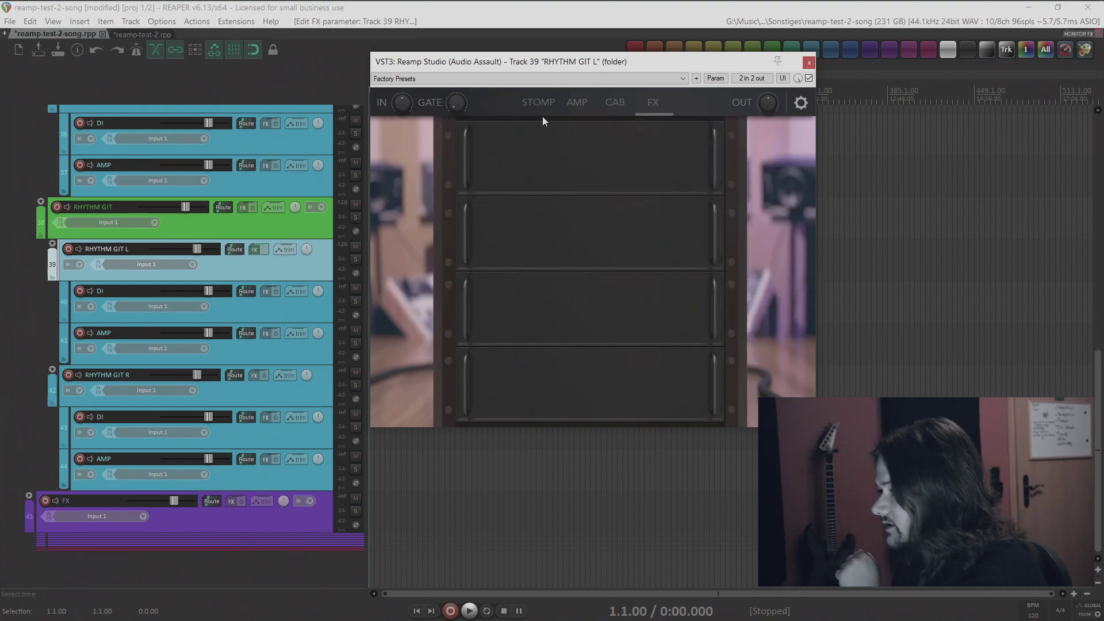
Return to the amp section and load the Archeon amp from the Modern category.
{"action": "left_click", "coordinate": [543, 109]}
{"action": "left_click", "coordinate": [571, 115]}
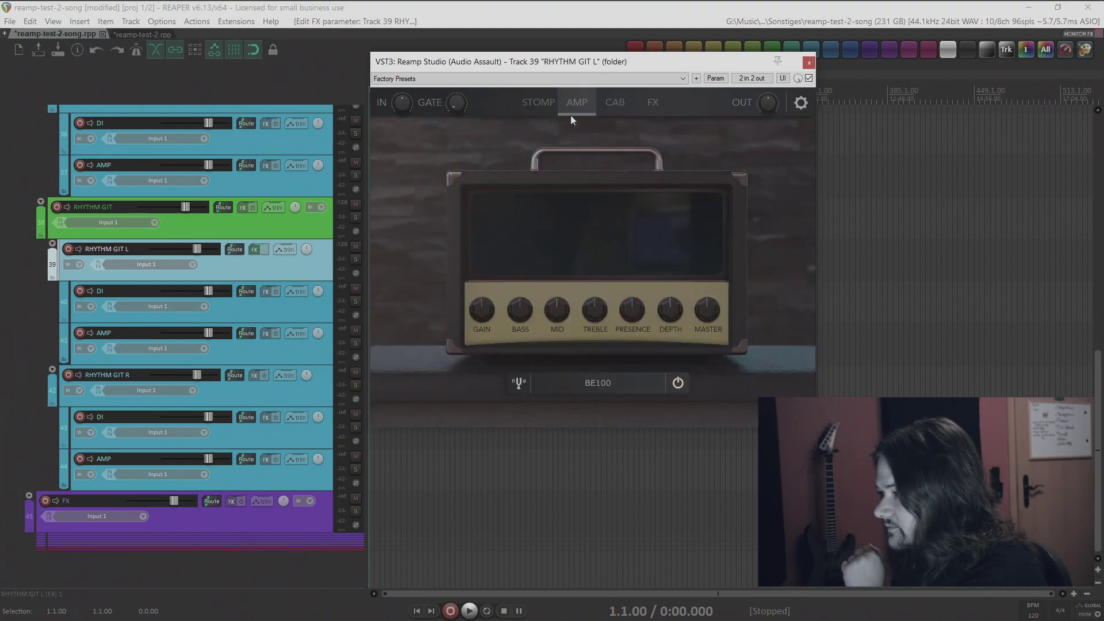
{"action": "left_click", "coordinate": [537, 115]}
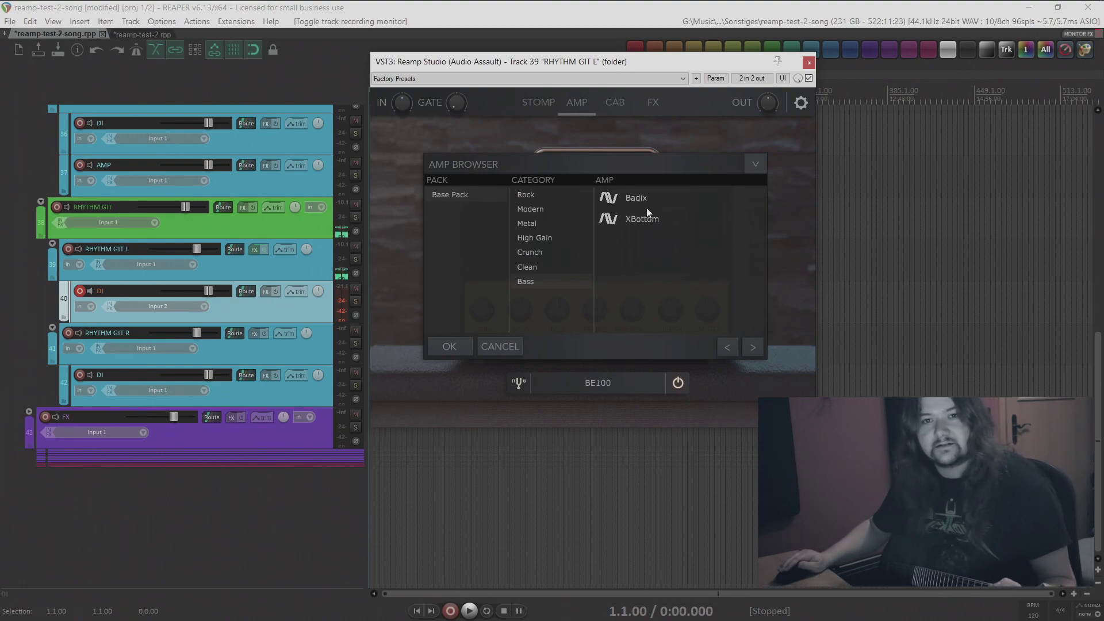
{"action": "left_click", "coordinate": [537, 199]}
{"action": "left_click", "coordinate": [538, 208]}
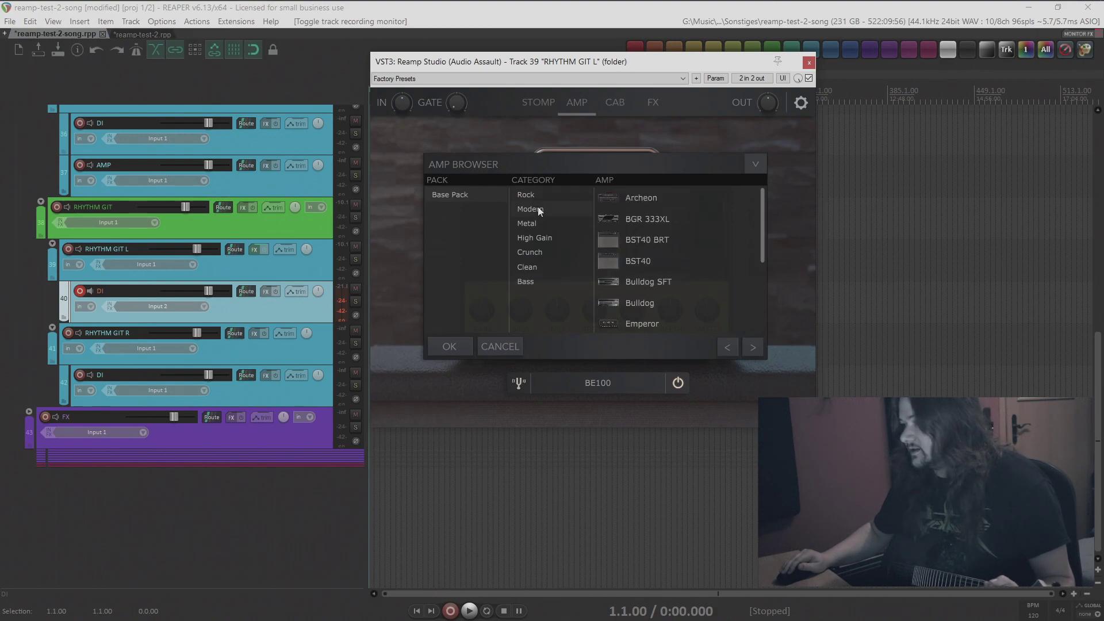
{"action": "double_click", "coordinate": [644, 196]}
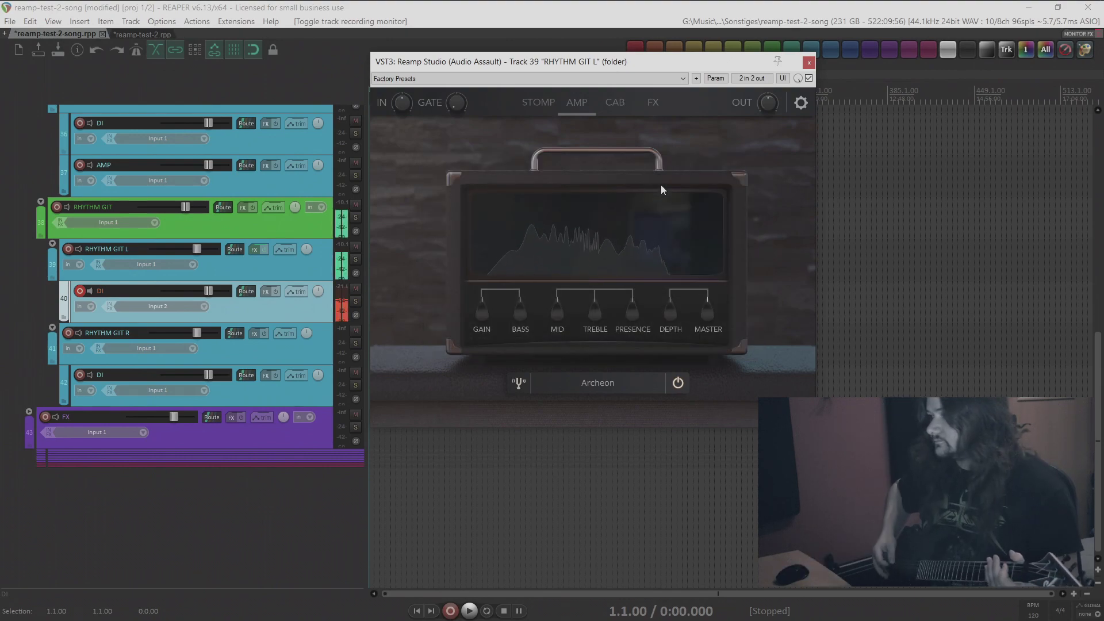
Audition the BGR 333XL amp from the Modern category and replace it with the BST40 BRT.
{"action": "left_click", "coordinate": [620, 384]}
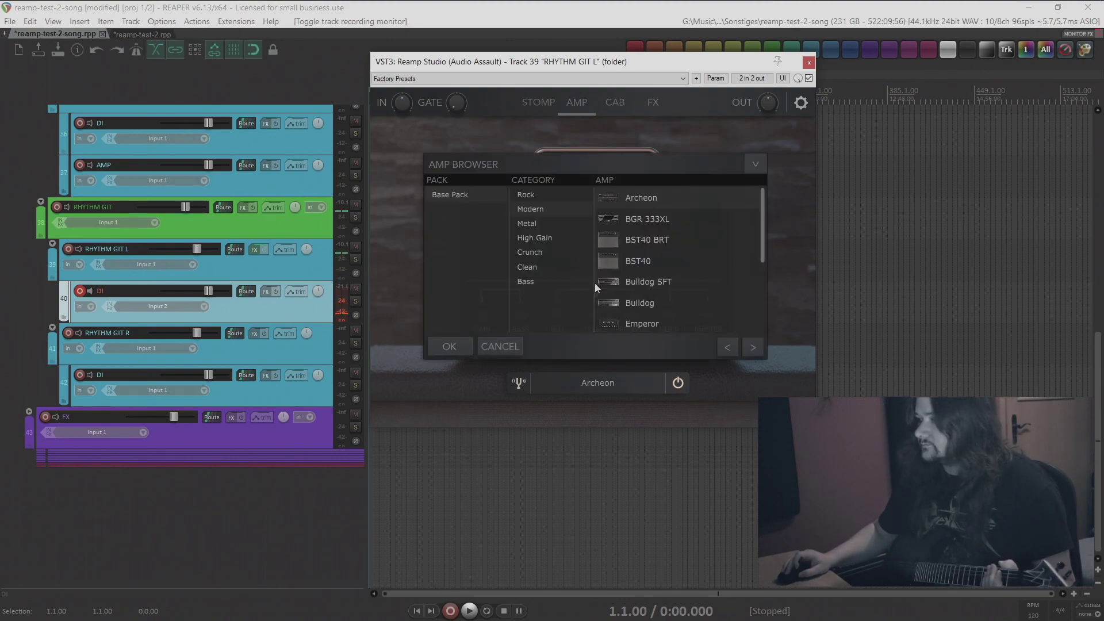
{"action": "left_click", "coordinate": [653, 218]}
{"action": "left_click", "coordinate": [653, 216]}
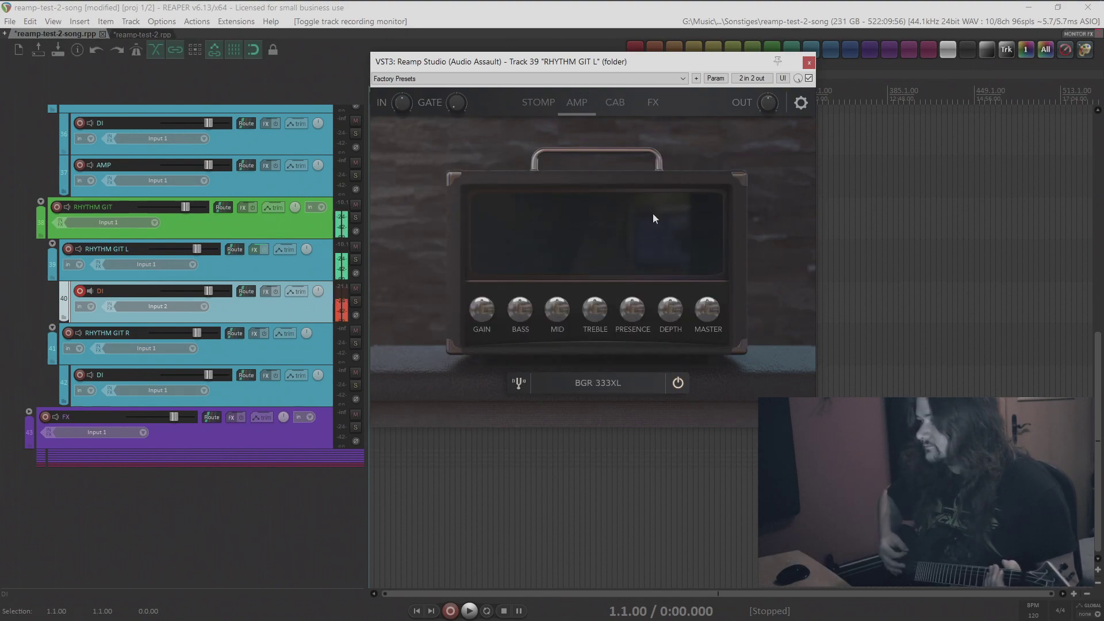
{"action": "left_click", "coordinate": [637, 384]}
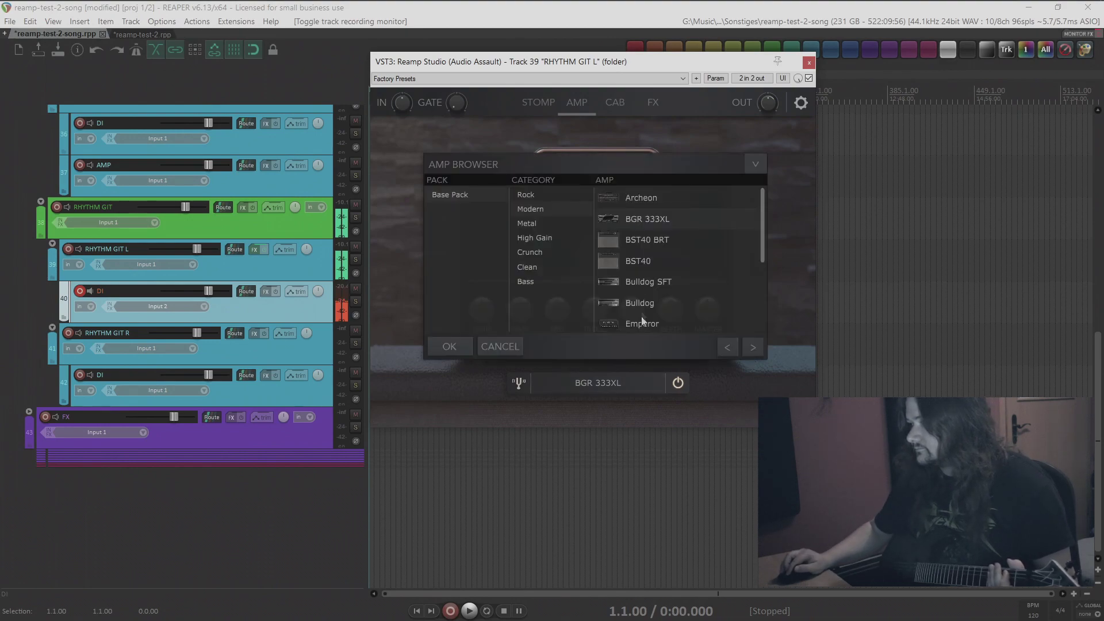
{"action": "left_click", "coordinate": [649, 241]}
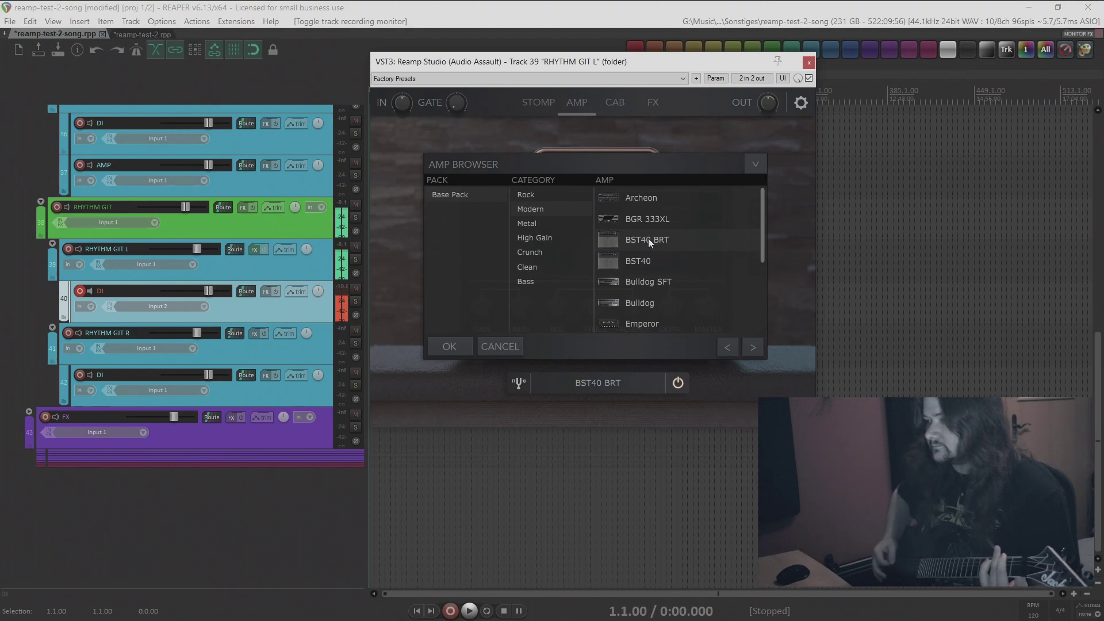
Audition the BST40, Bulldog SFT, Evader and Evader Tight amps from the Modern category.
{"action": "double_click", "coordinate": [644, 260]}
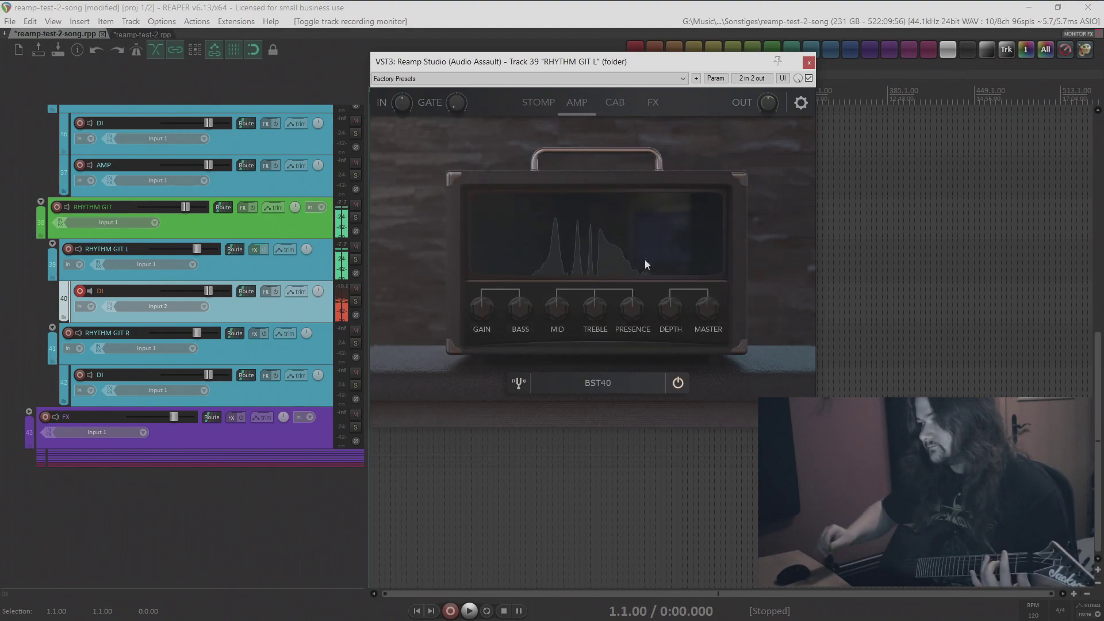
{"action": "left_click", "coordinate": [579, 377]}
{"action": "left_click", "coordinate": [641, 283]}
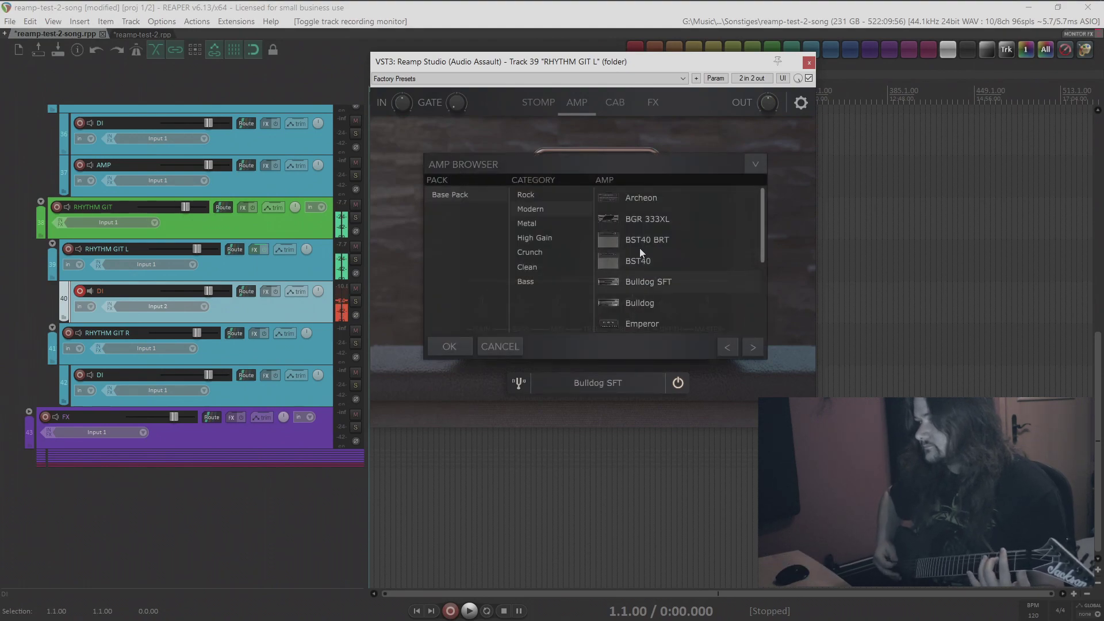
{"action": "scroll", "coordinate": [644, 253], "scroll_direction": "down", "scroll_amount": 2}
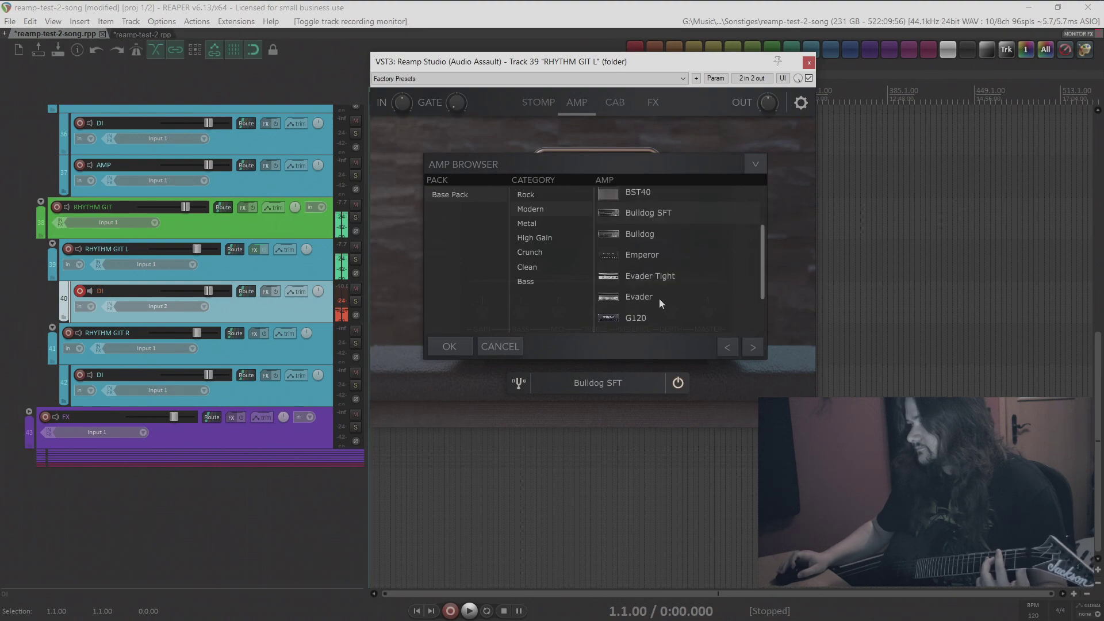
{"action": "left_click", "coordinate": [653, 297]}
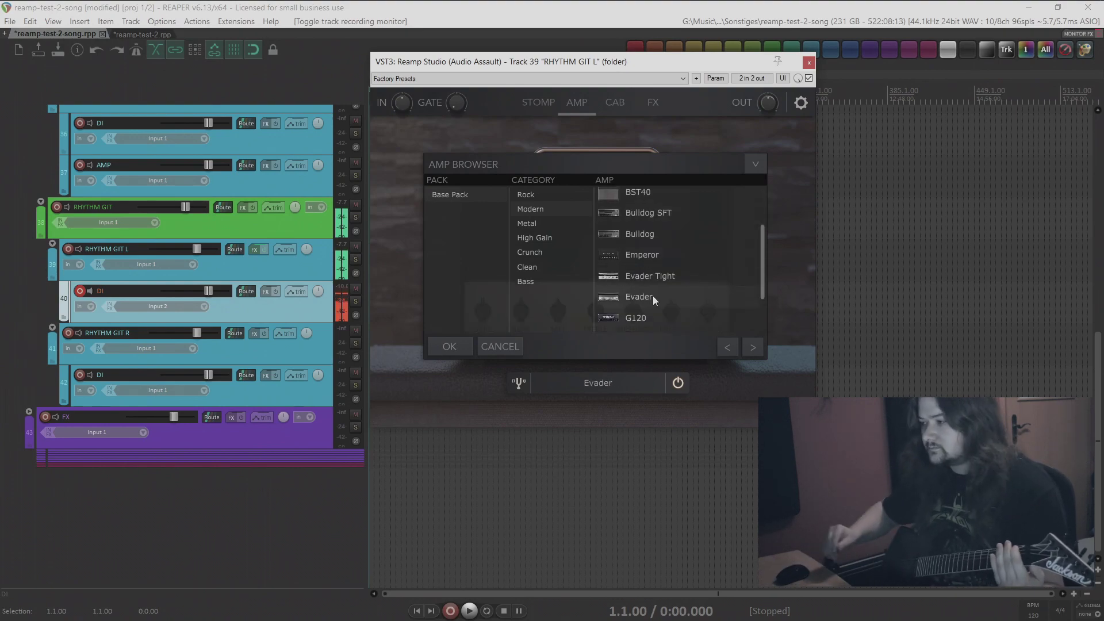
{"action": "left_click", "coordinate": [654, 280]}
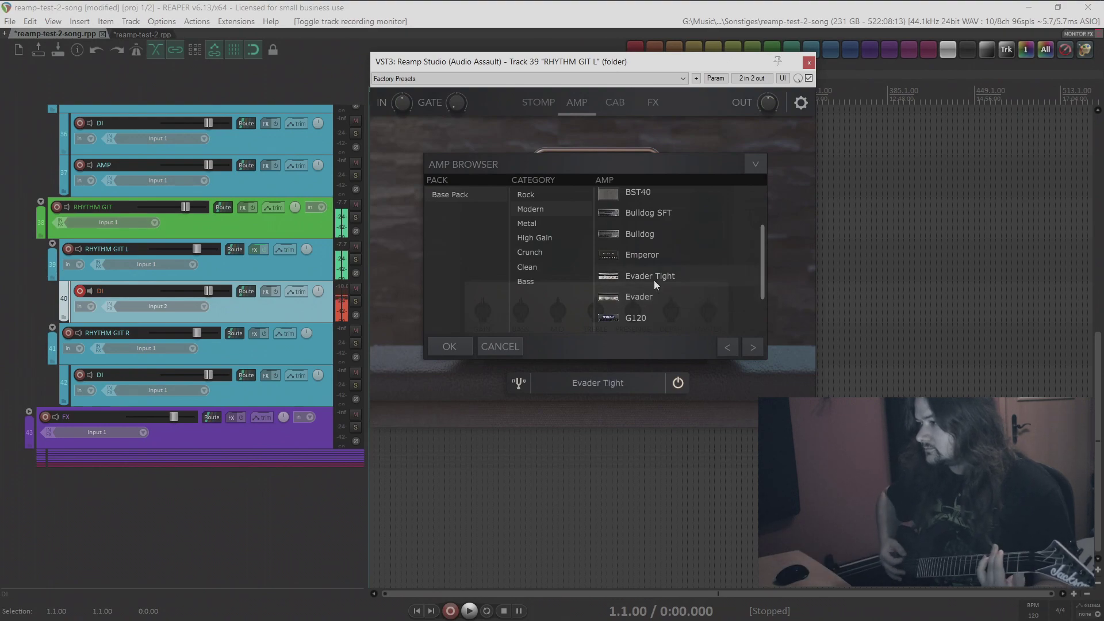
Audition the G120, G120B, HTD Dual Red and HTD Green amps at the end of the Modern category.
{"action": "scroll", "coordinate": [654, 280], "scroll_direction": "down", "scroll_amount": 1}
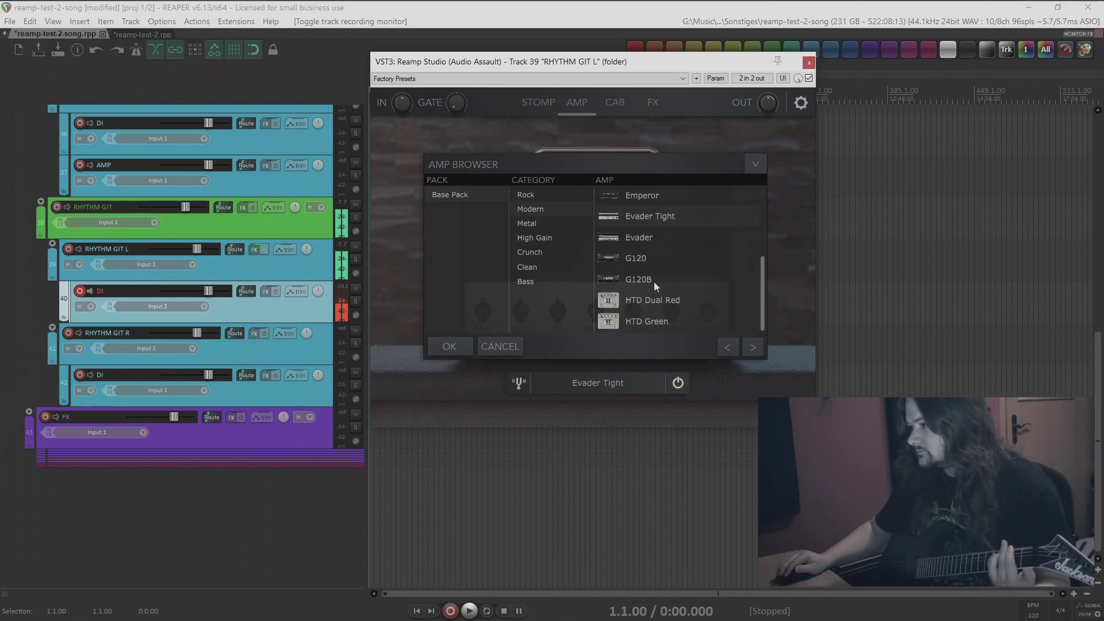
{"action": "left_click", "coordinate": [654, 263]}
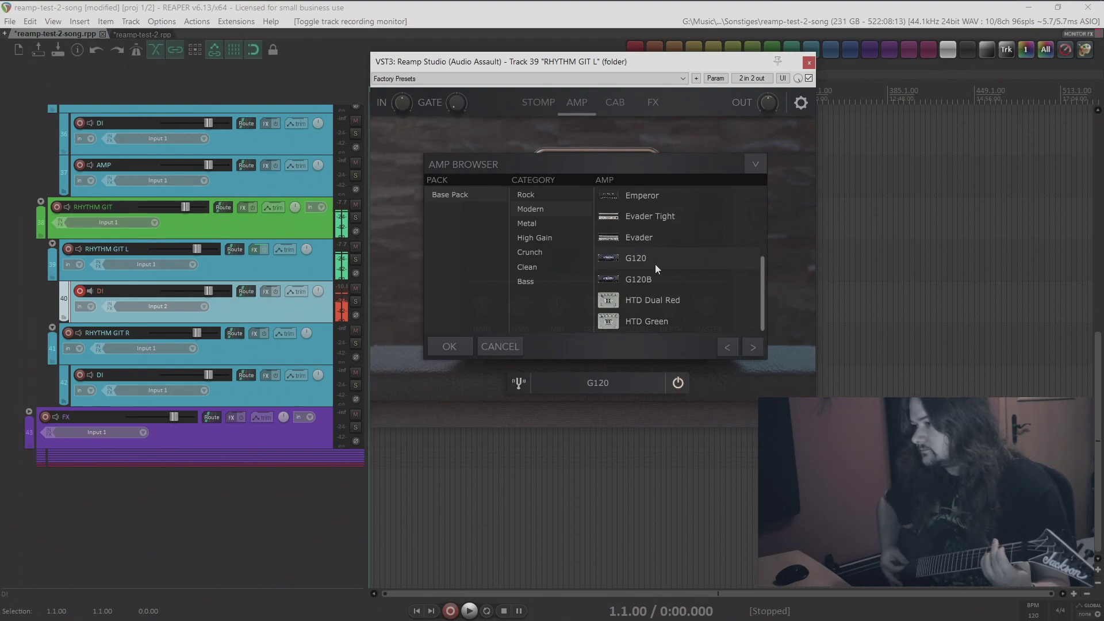
{"action": "left_click", "coordinate": [677, 286]}
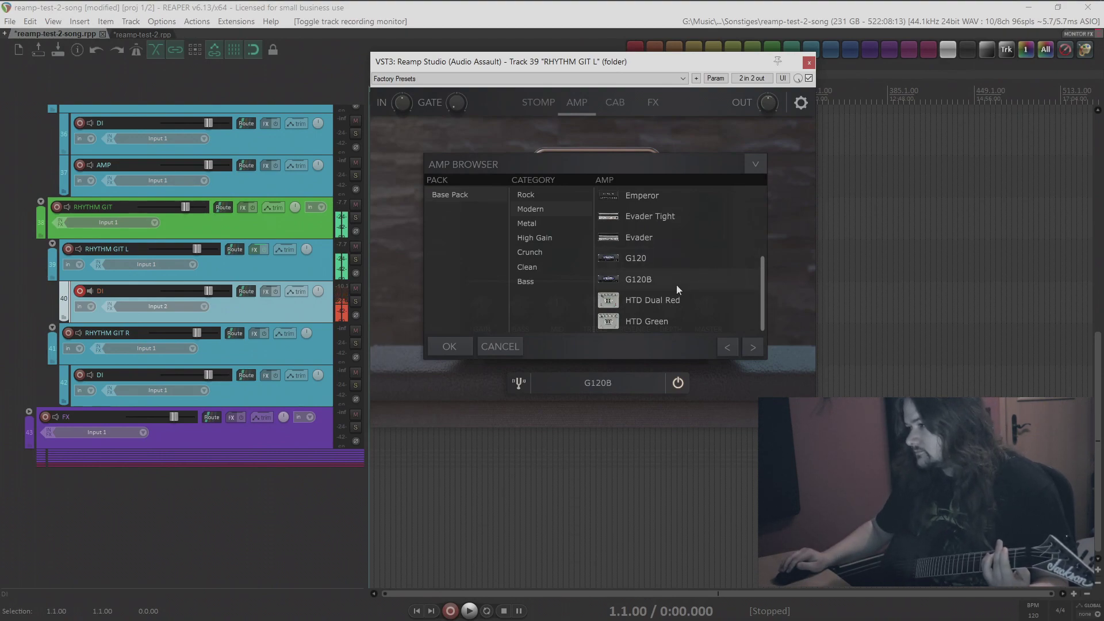
{"action": "left_click", "coordinate": [650, 302]}
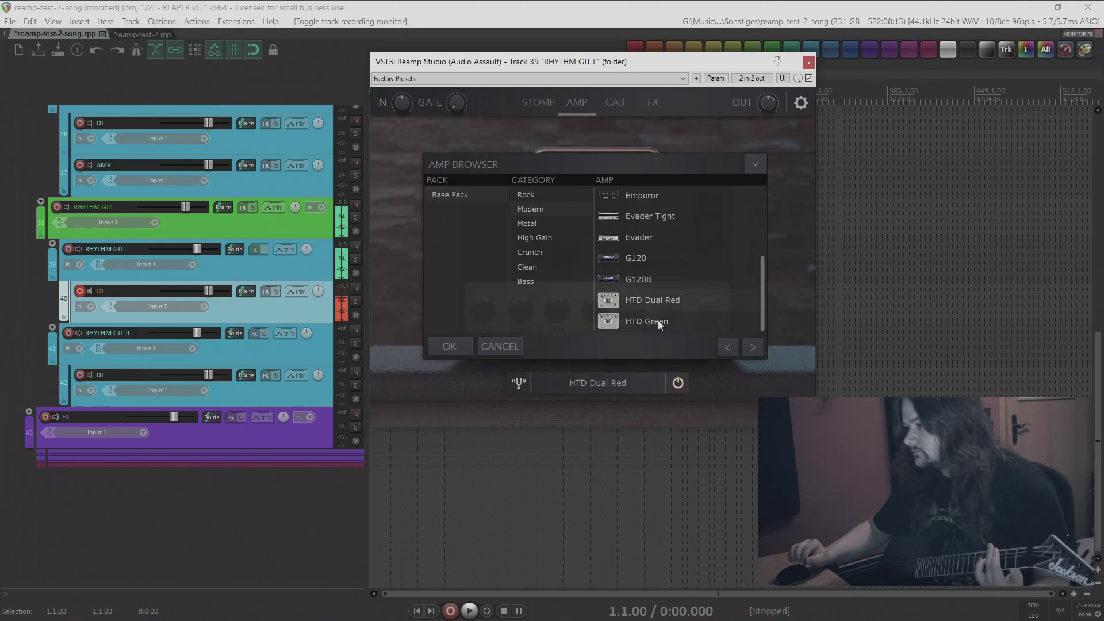
{"action": "left_click", "coordinate": [657, 320]}
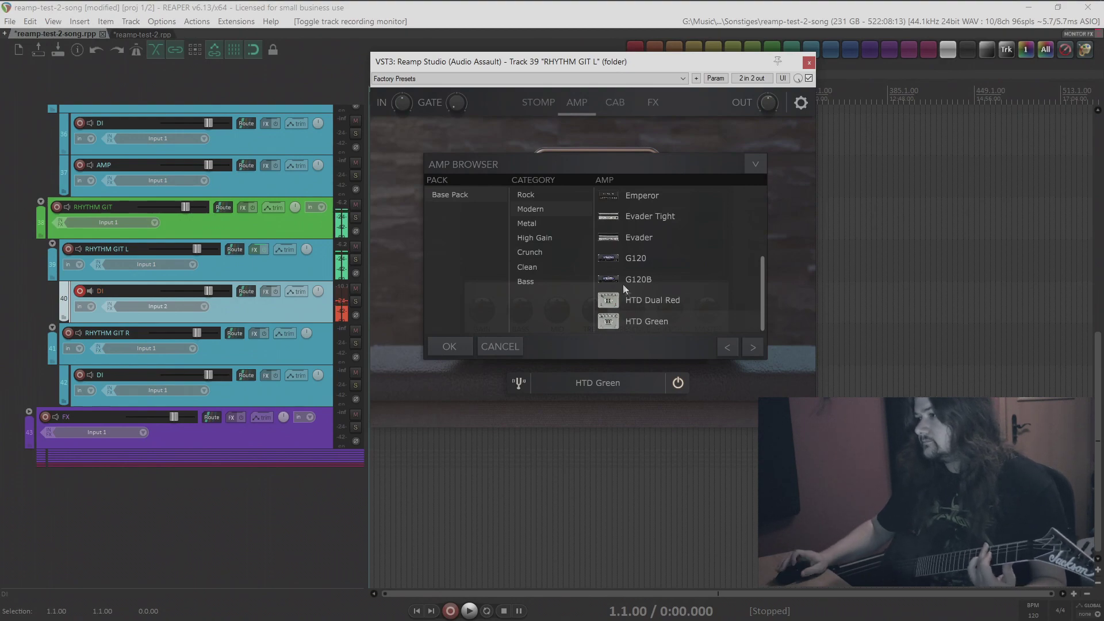
Switch the amp browser to the Metal category and load the 3435+ amp.
{"action": "left_click", "coordinate": [556, 223]}
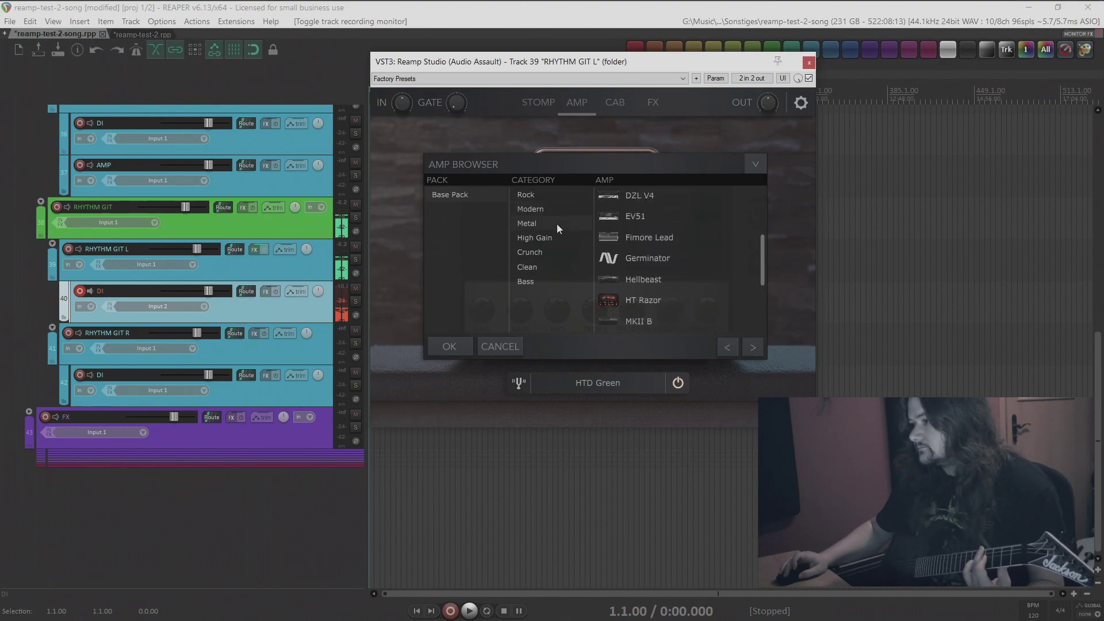
{"action": "scroll", "coordinate": [654, 198], "scroll_direction": "up", "scroll_amount": 3}
{"action": "left_click", "coordinate": [644, 198]}
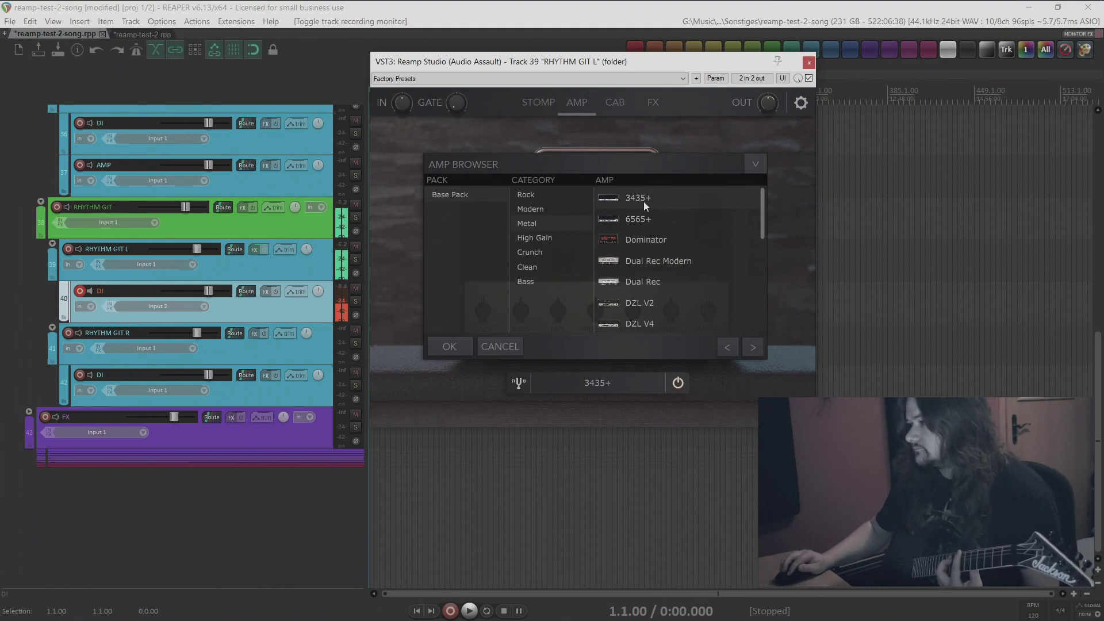
Audition other Metal amps, including Dual Rec Modern, Dual Rec, DZL V2, Hellbeast and MKII B.
{"action": "left_click", "coordinate": [654, 231]}
{"action": "left_click", "coordinate": [656, 261]}
{"action": "left_click", "coordinate": [657, 280]}
{"action": "left_click", "coordinate": [657, 301]}
{"action": "scroll", "coordinate": [657, 301], "scroll_direction": "down", "scroll_amount": 2}
{"action": "left_click", "coordinate": [664, 254]}
{"action": "left_click", "coordinate": [654, 276]}
{"action": "scroll", "coordinate": [652, 269], "scroll_direction": "down", "scroll_amount": 2}
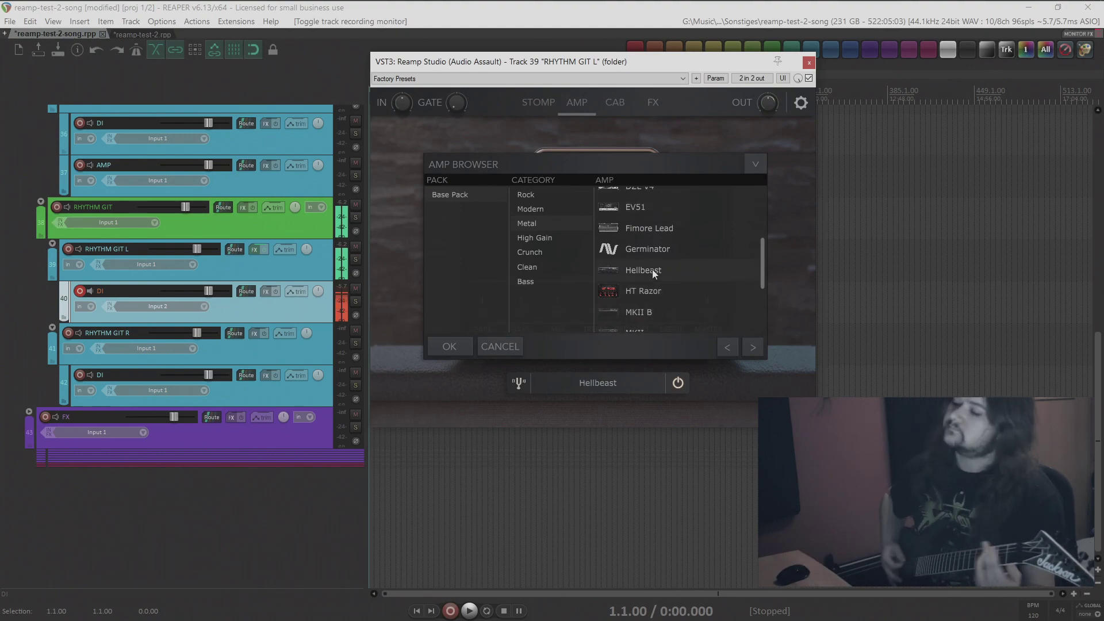
{"action": "left_click", "coordinate": [661, 310]}
Go back to the 3435+ amp and confirm it as the chosen amp.
{"action": "scroll", "coordinate": [675, 277], "scroll_direction": "up", "scroll_amount": 4}
{"action": "left_click", "coordinate": [639, 206]}
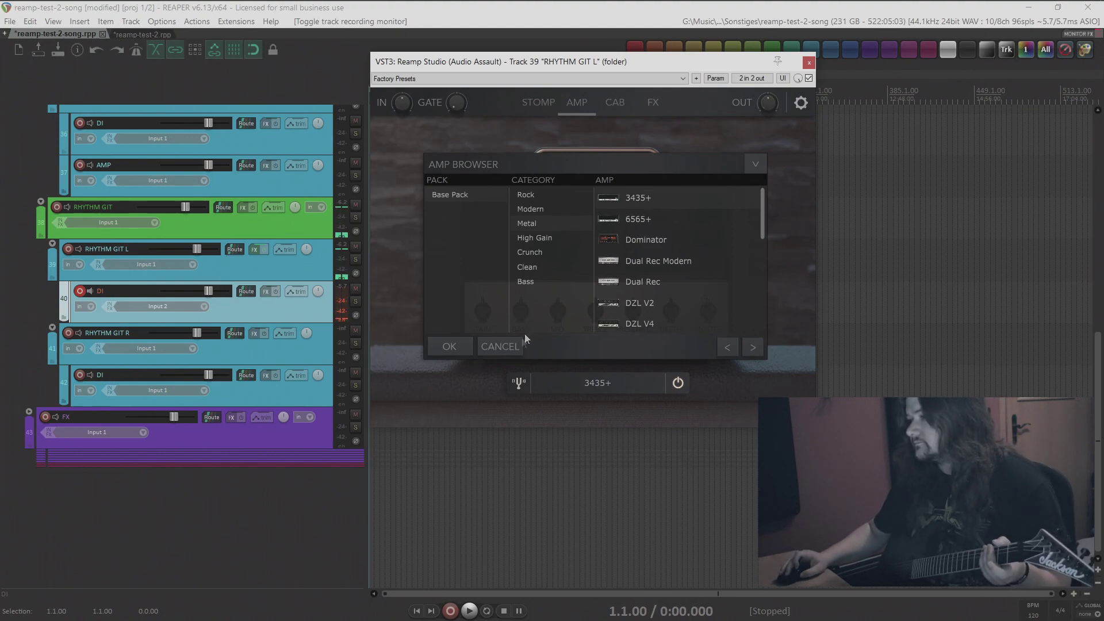
{"action": "left_click", "coordinate": [468, 353]}
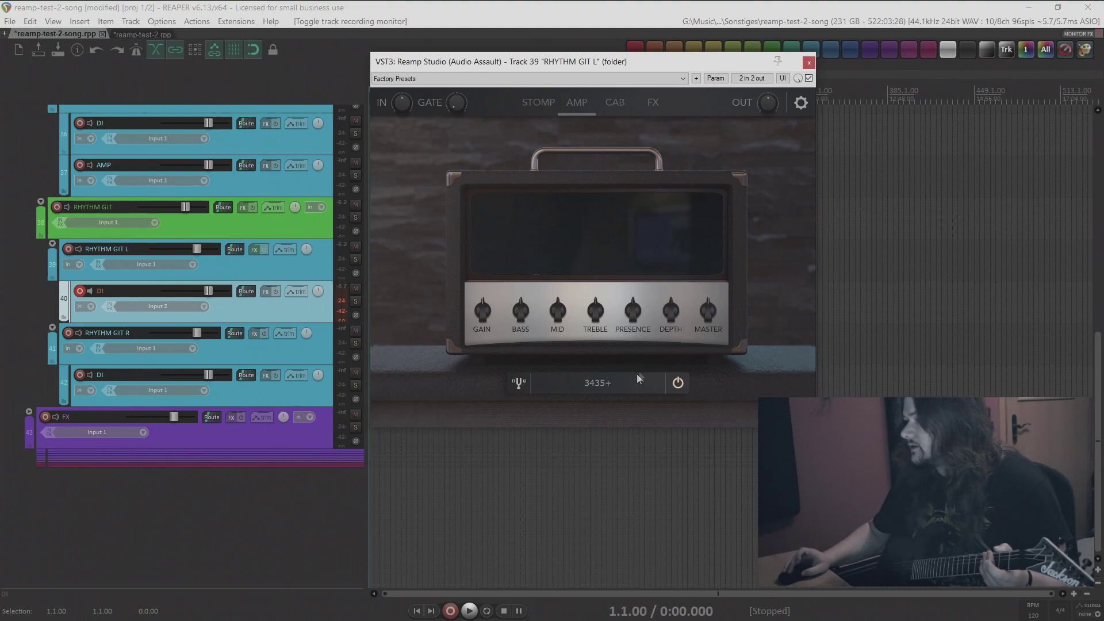
Dial in the 3435+ amp's gain, bass, mid, treble, presence and depth by ear.
{"action": "mouse_move", "coordinate": [596, 312]}
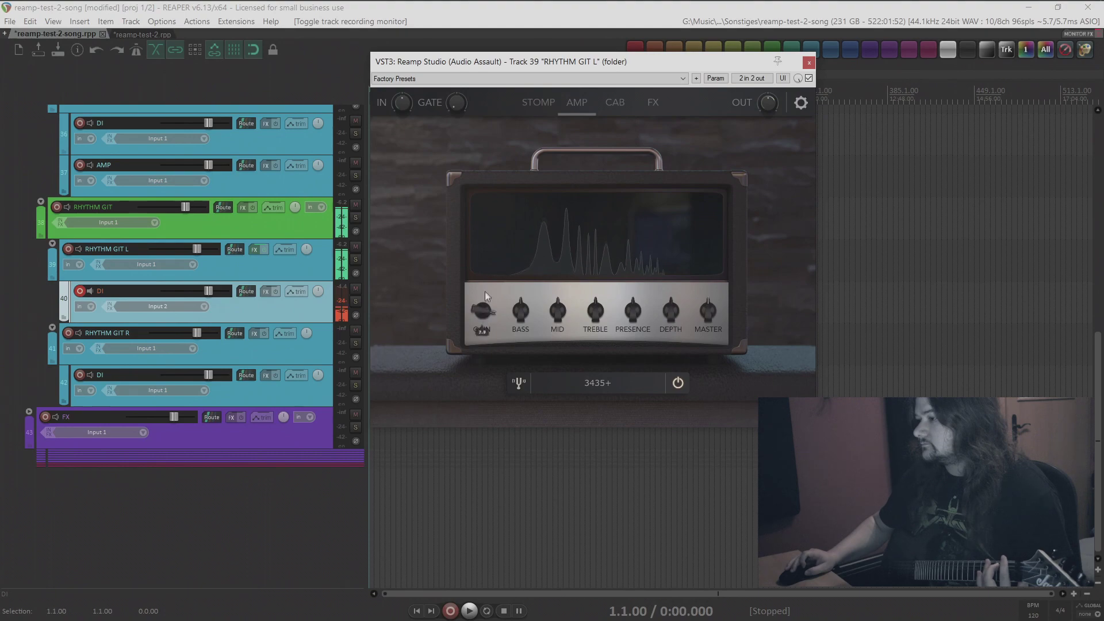
{"action": "left_click_drag", "start_coordinate": [484, 312], "coordinate": [485, 331]}
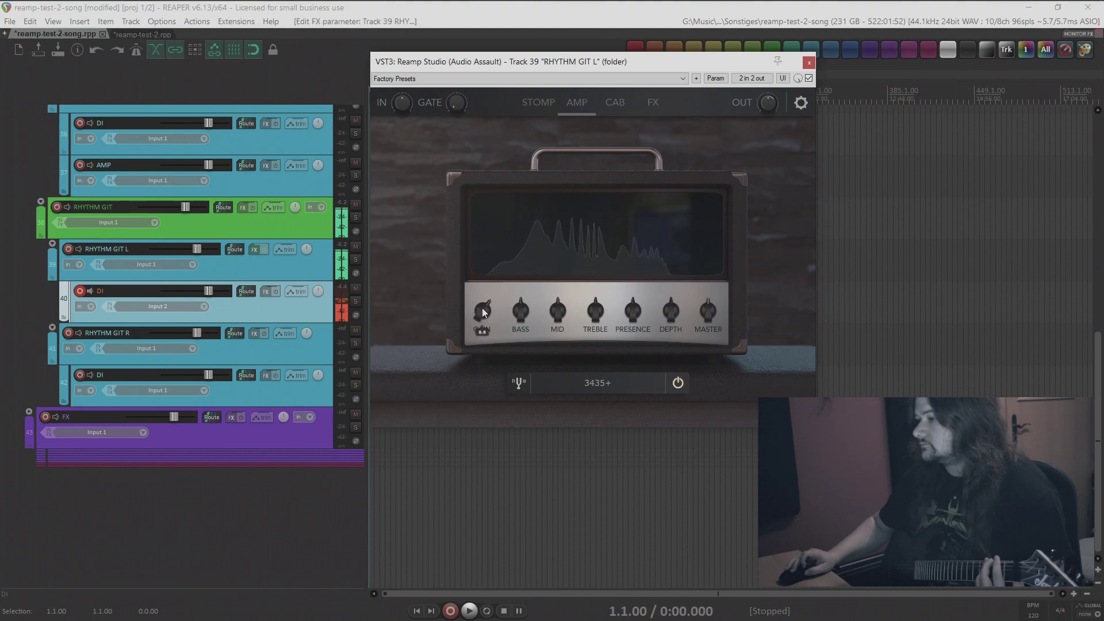
{"action": "left_click_drag", "start_coordinate": [484, 311], "coordinate": [554, 317]}
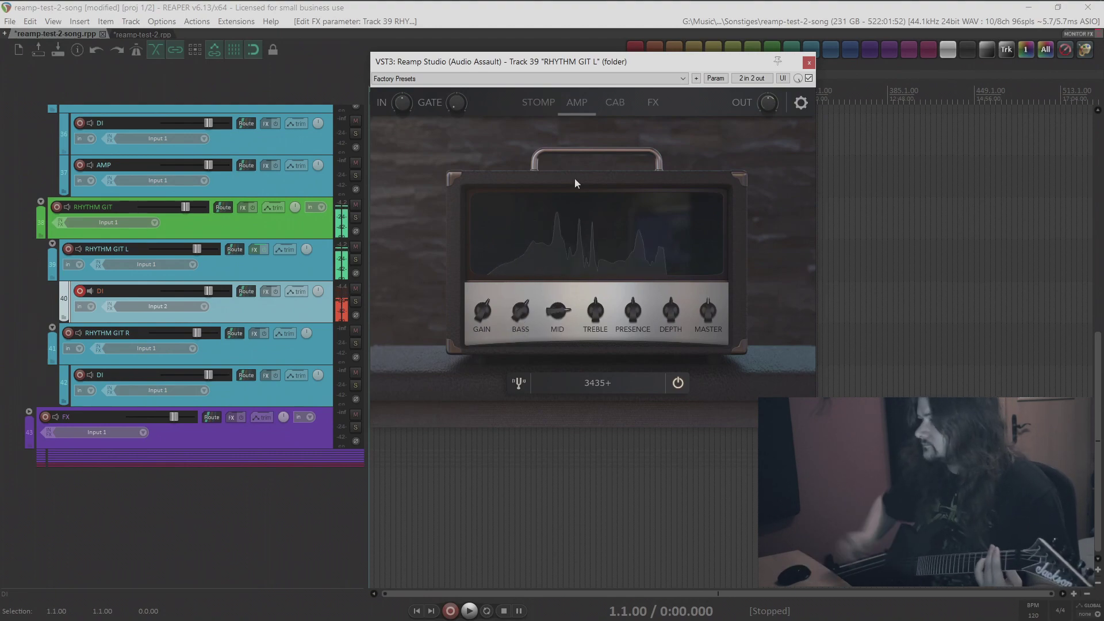
{"action": "left_click_drag", "start_coordinate": [595, 314], "coordinate": [636, 268]}
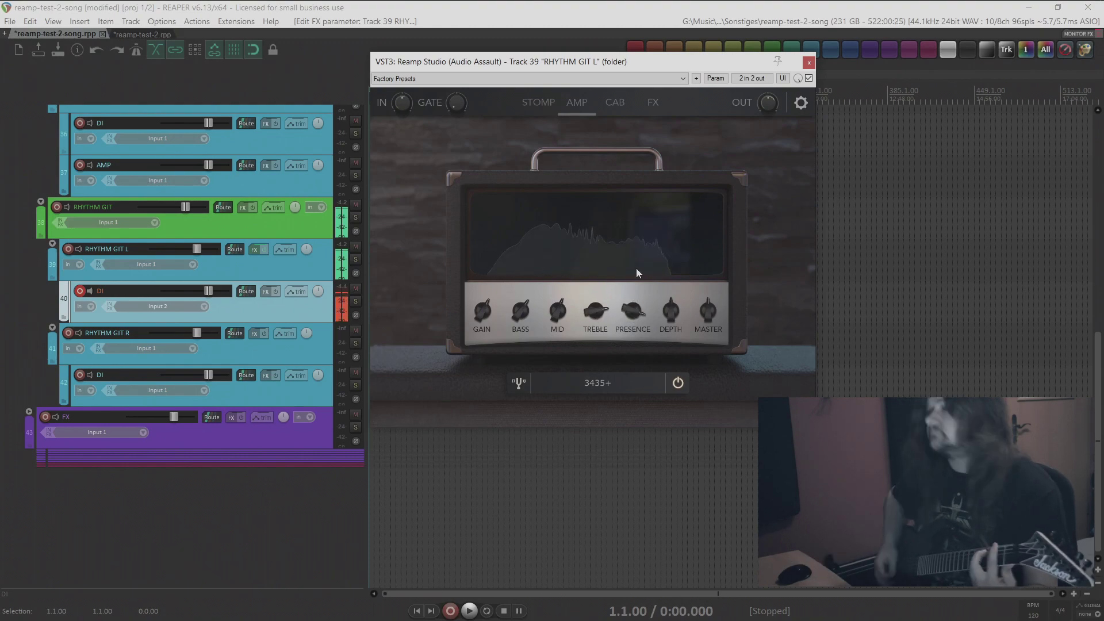
{"action": "left_click_drag", "start_coordinate": [595, 310], "coordinate": [557, 320]}
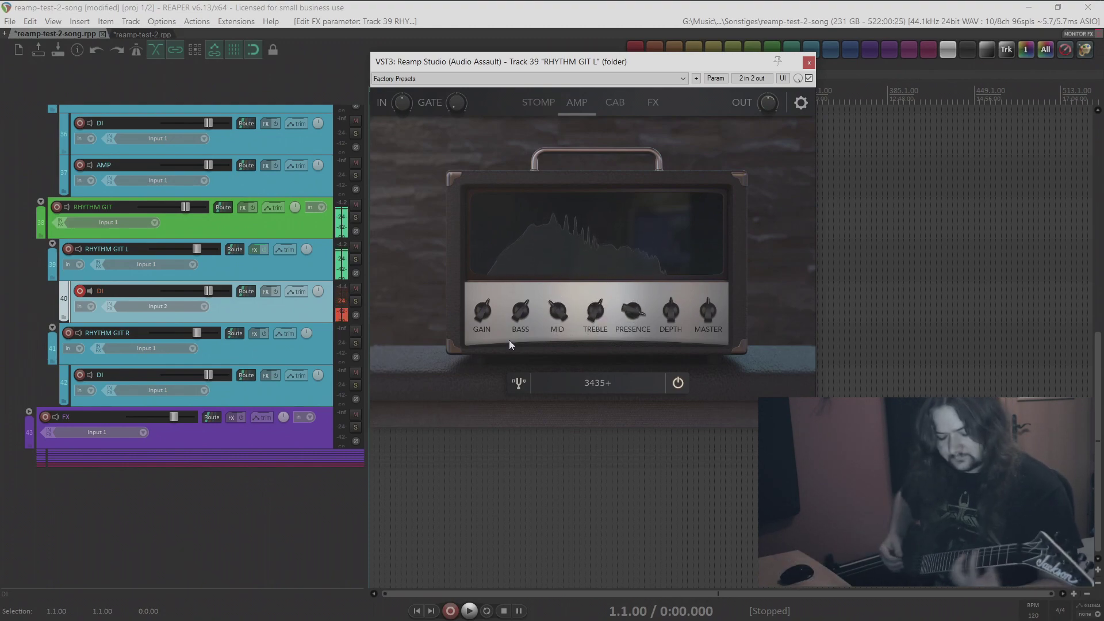
{"action": "mouse_move", "coordinate": [670, 311]}
{"action": "left_mouse_down"}
{"action": "mouse_move", "coordinate": [677, 295]}
{"action": "mouse_move", "coordinate": [663, 313]}
{"action": "left_mouse_up"}
Go to the cab section and open the Metal Pack of the Flex Cabs for the first cab slot.
{"action": "left_click", "coordinate": [614, 104]}
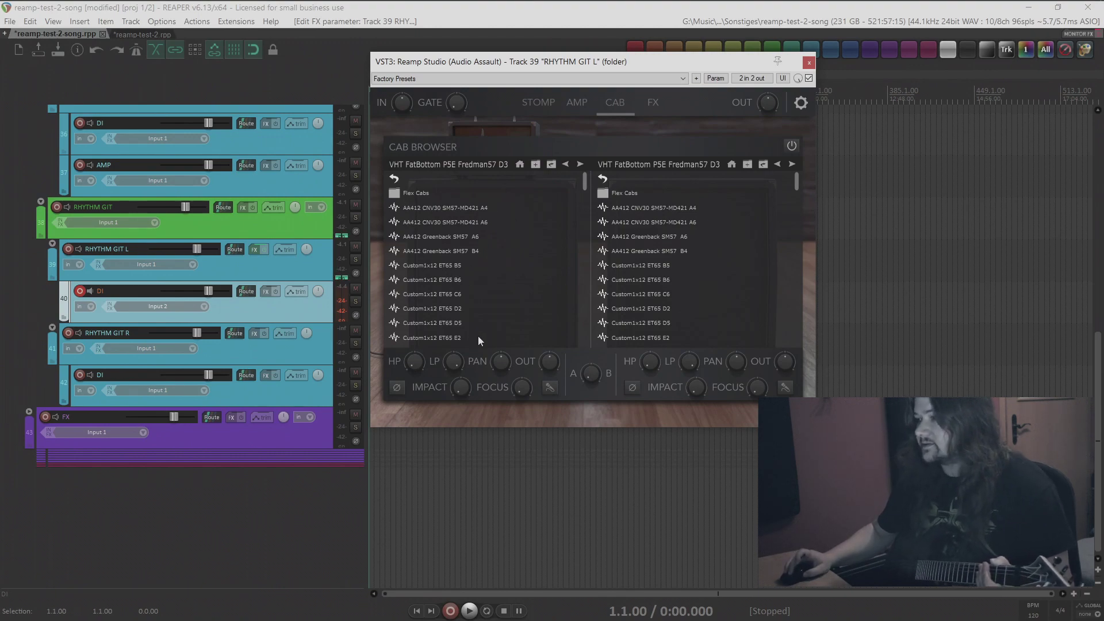
{"action": "left_click_drag", "start_coordinate": [582, 297], "coordinate": [588, 272]}
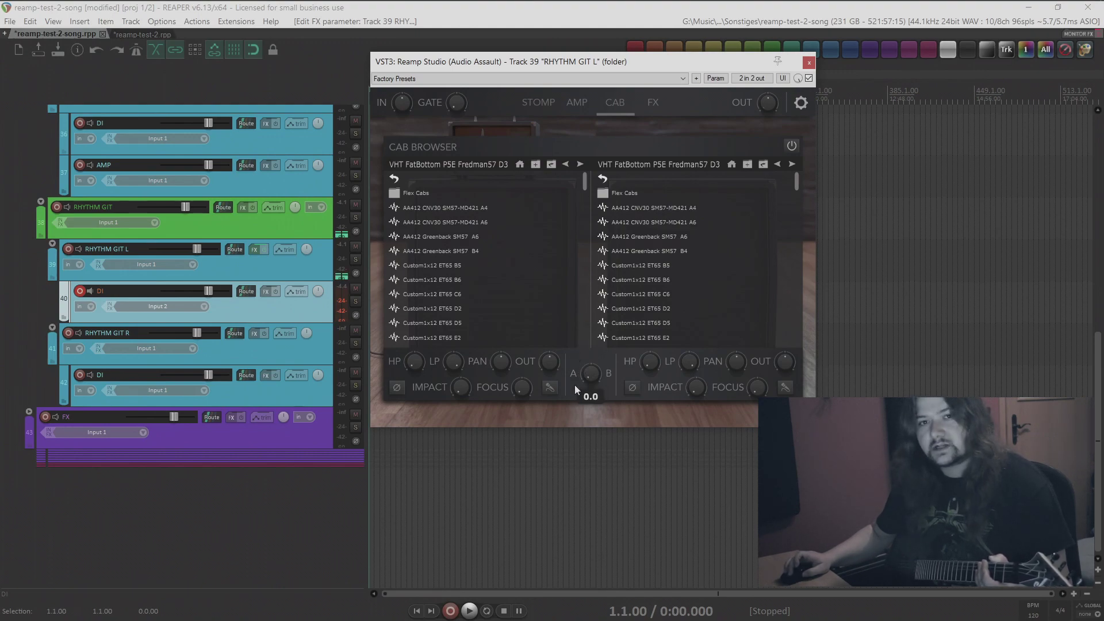
{"action": "left_click_drag", "start_coordinate": [574, 384], "coordinate": [598, 124]}
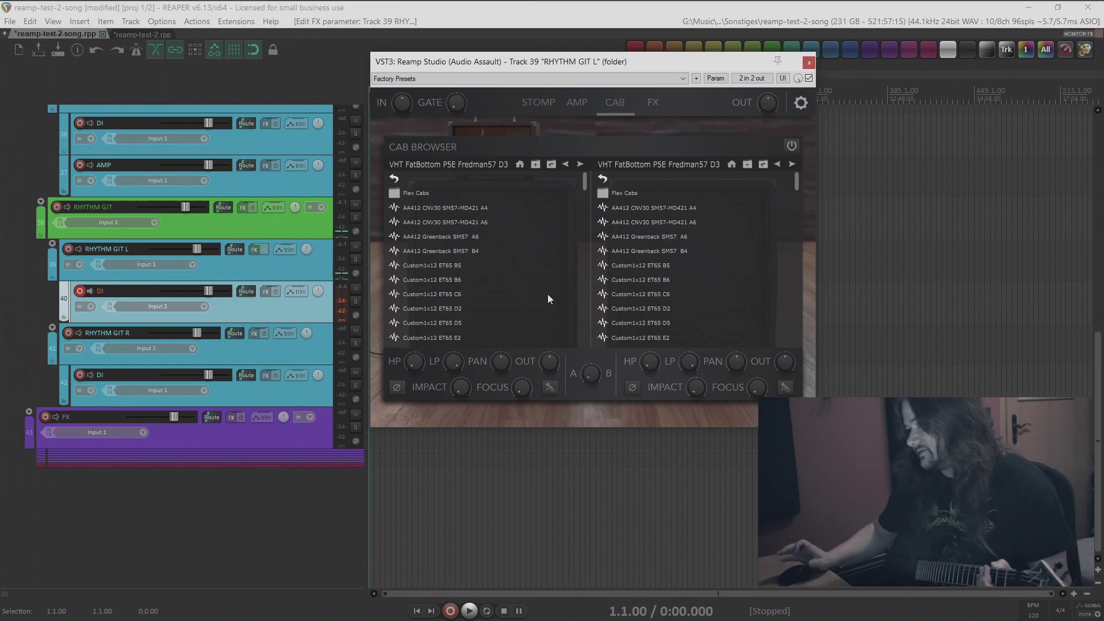
{"action": "left_click", "coordinate": [464, 190]}
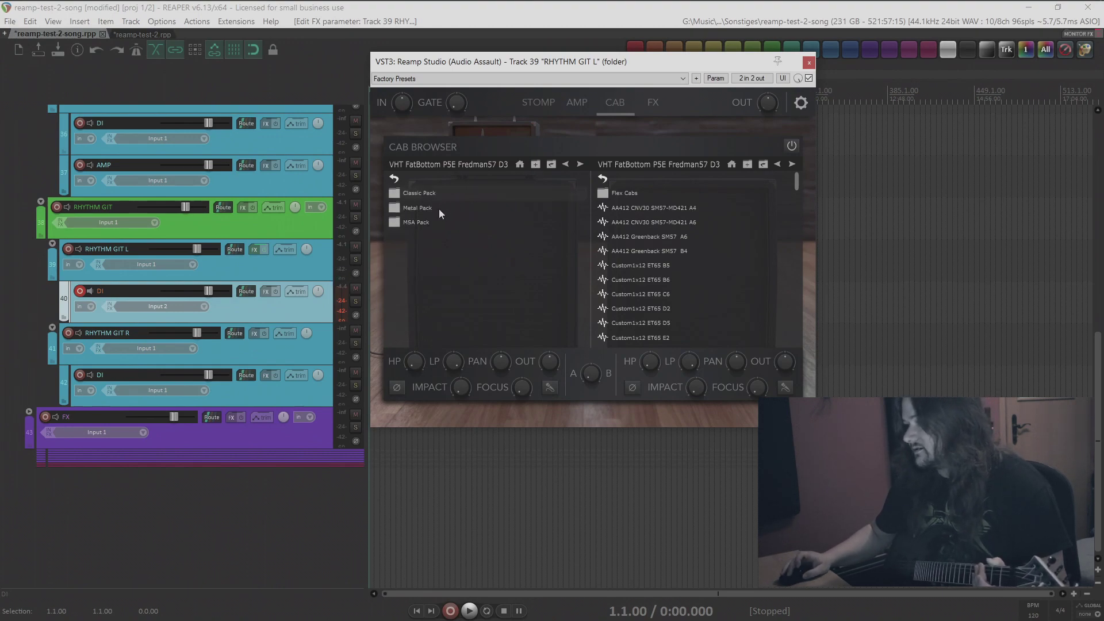
{"action": "left_click", "coordinate": [420, 209]}
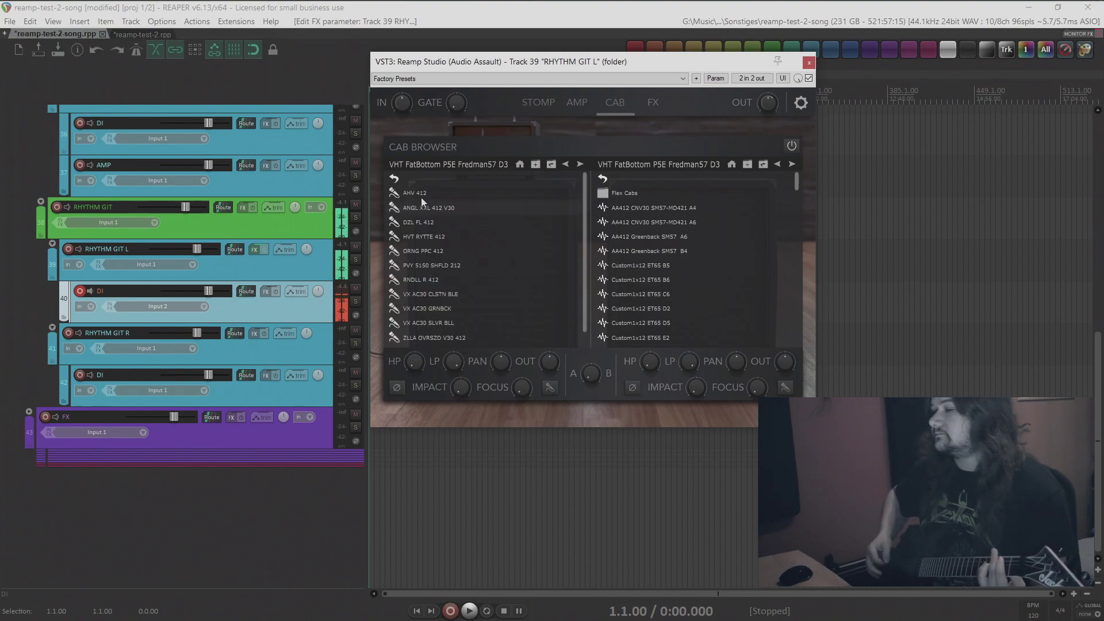
Audition the AHV 412, ANGL XXL 412 V30, DZL FL 412, HVT RYTTE 412, VX AC30 CLSTN BLE and VX AC30 GRNBCK cabs in the first slot.
{"action": "left_click", "coordinate": [423, 195]}
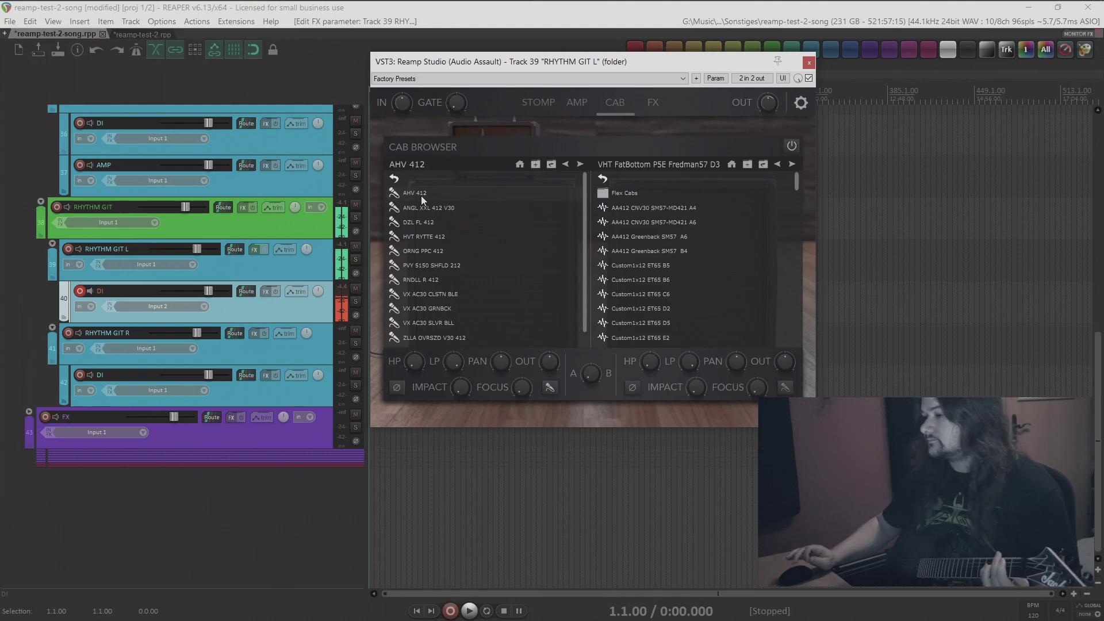
{"action": "left_click", "coordinate": [421, 210]}
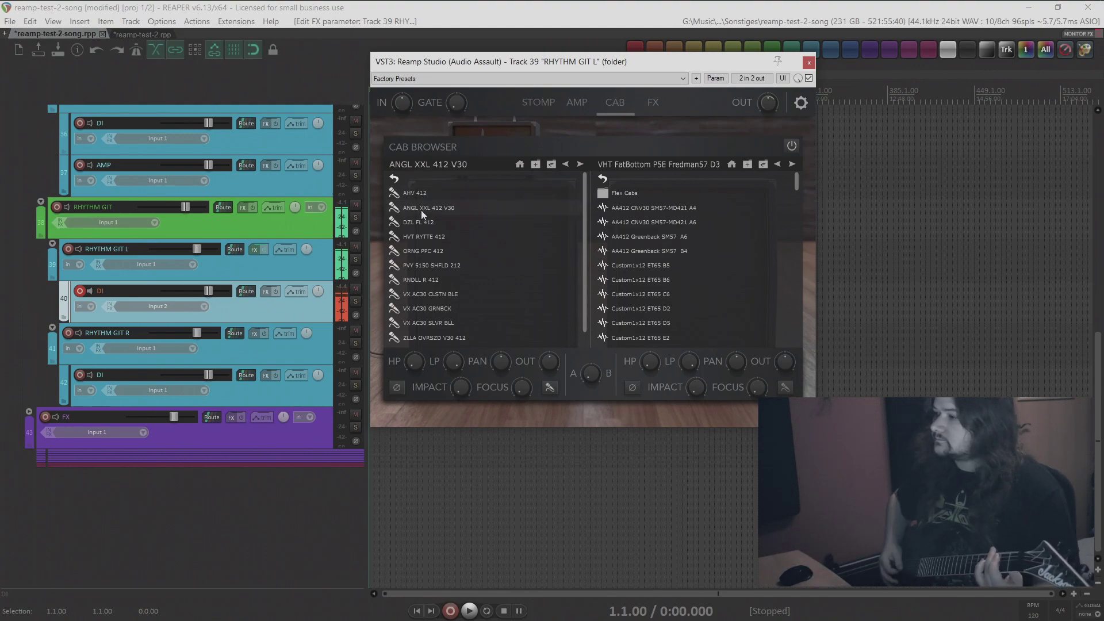
{"action": "left_click", "coordinate": [422, 224]}
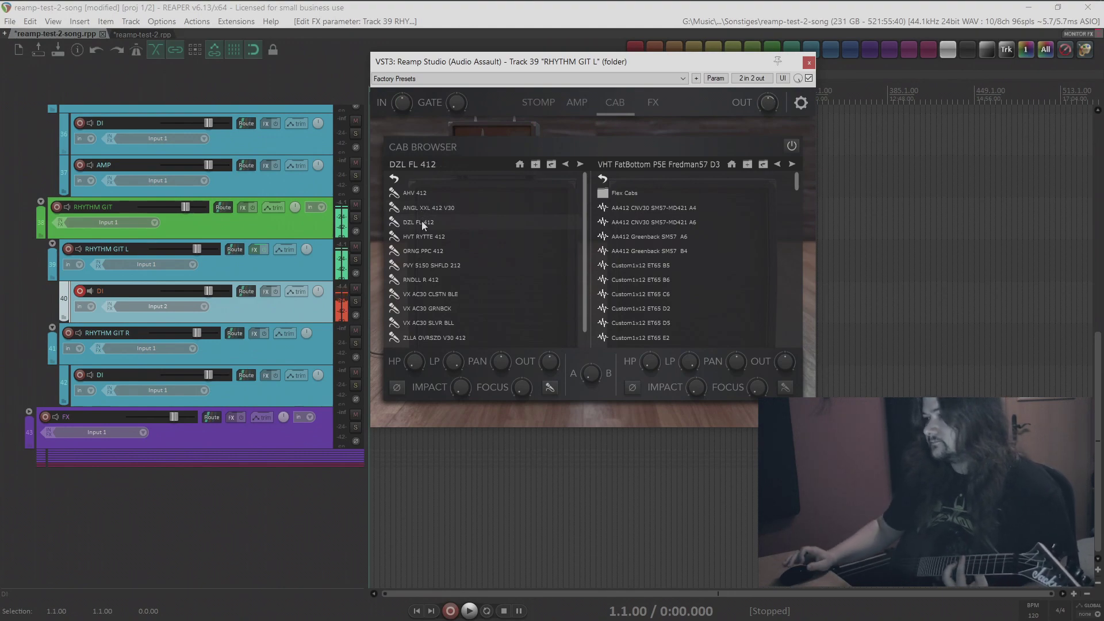
{"action": "left_click", "coordinate": [422, 233]}
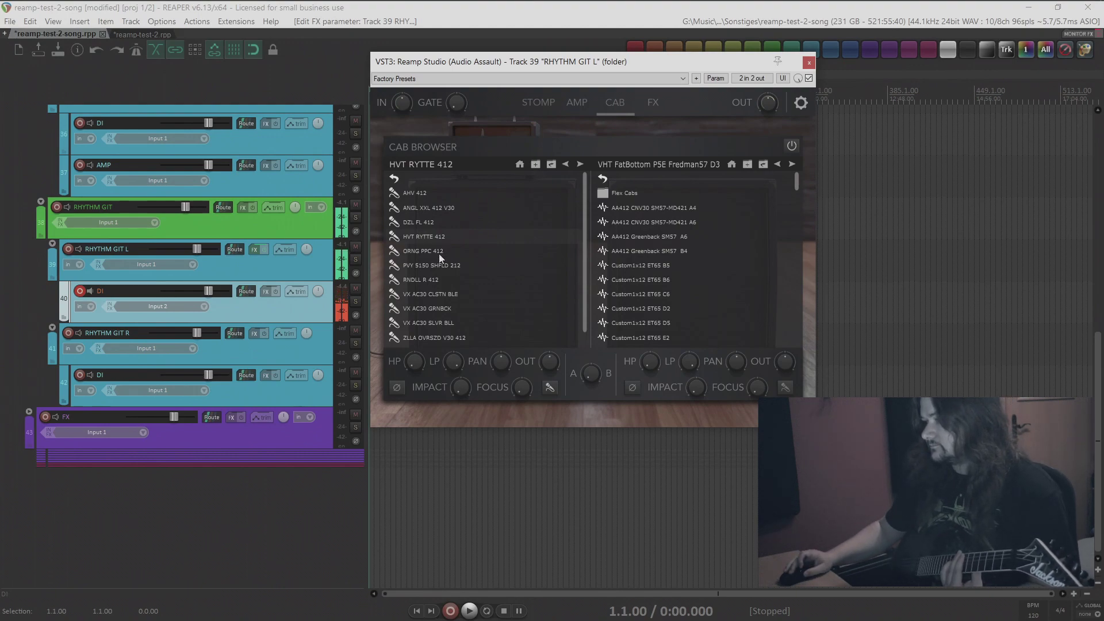
{"action": "left_click", "coordinate": [496, 291]}
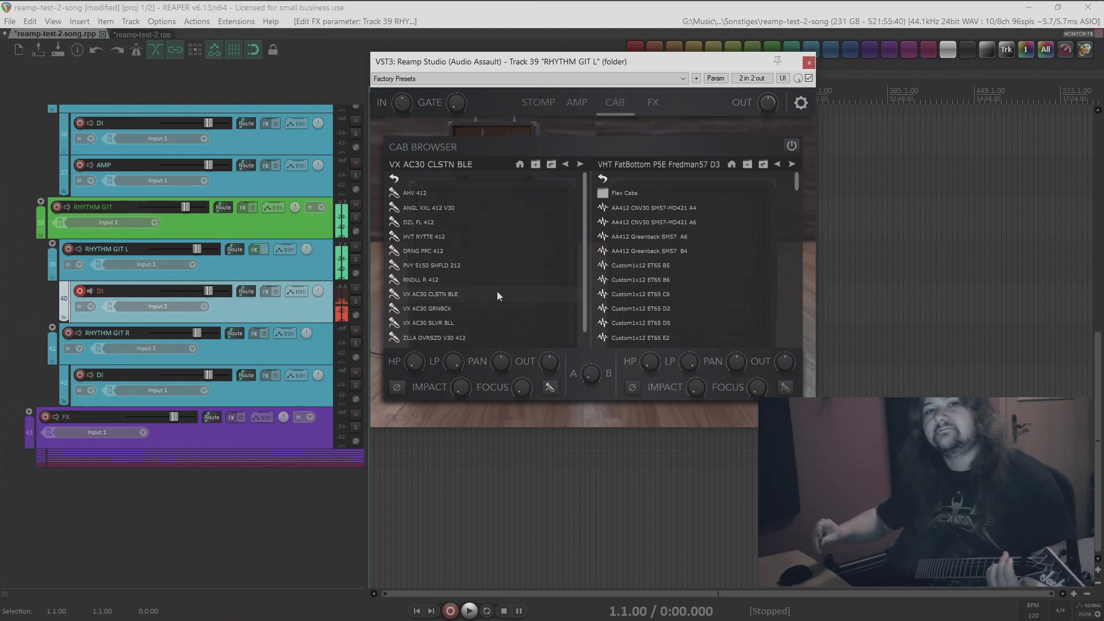
{"action": "left_click", "coordinate": [472, 307]}
Compare the ANGL XXL 412 V30 cab with the AHV 412 and keep the ANGL XXL 412 V30 in the first slot.
{"action": "scroll", "coordinate": [536, 263], "scroll_direction": "down", "scroll_amount": 1}
{"action": "left_click", "coordinate": [437, 194]}
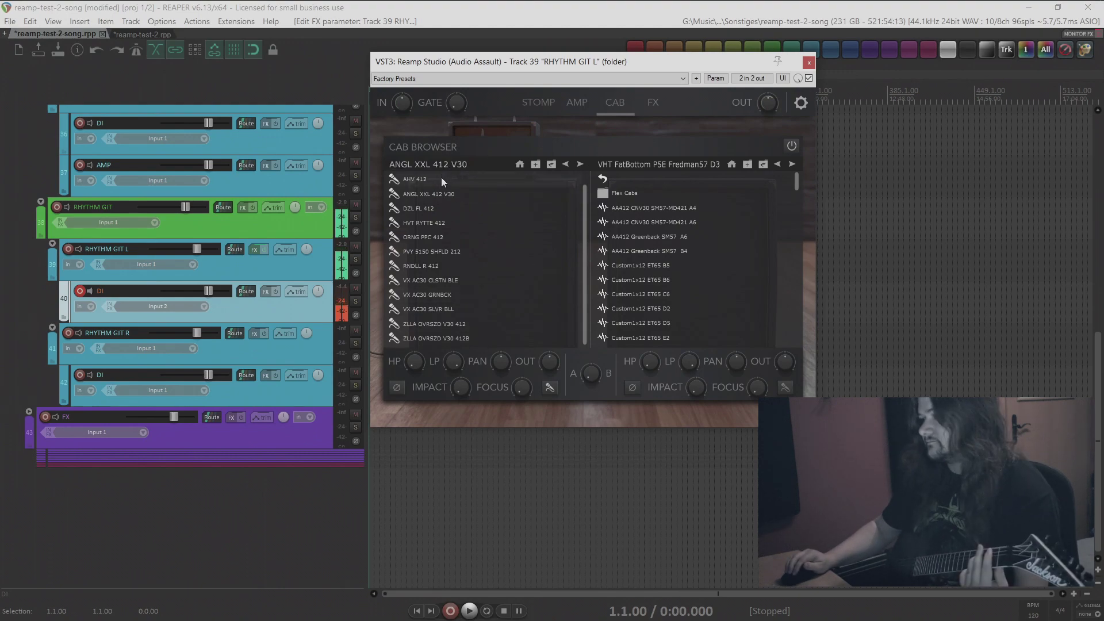
{"action": "left_click", "coordinate": [440, 178]}
{"action": "left_click", "coordinate": [440, 195]}
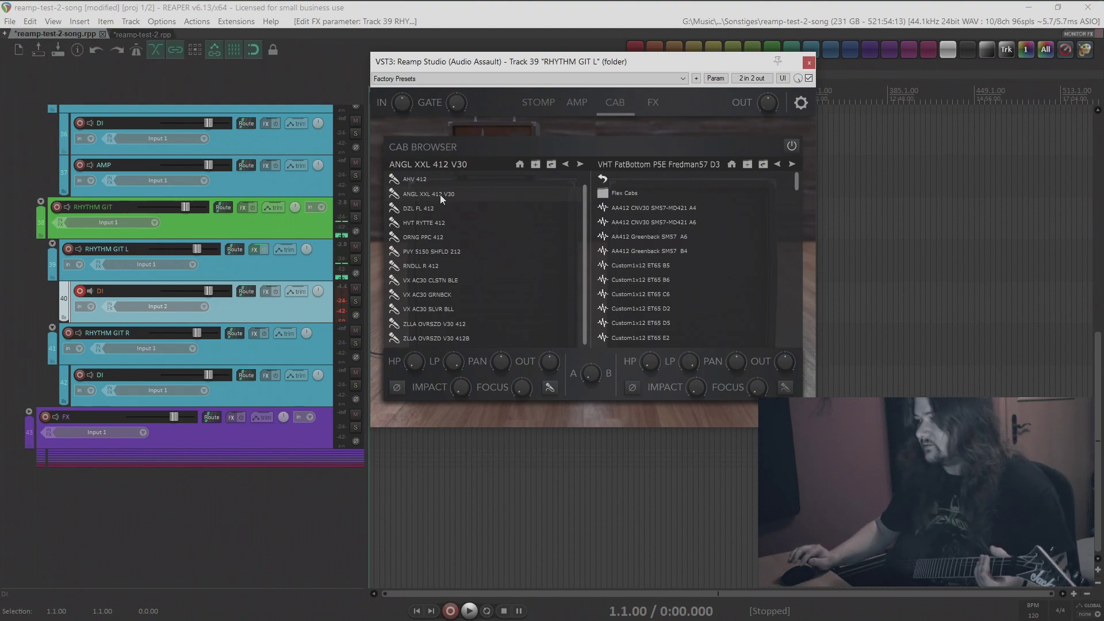
Load the TS9 pedal from the OverDrive category into the first stomp slot and adjust its level.
{"action": "left_click", "coordinate": [539, 102]}
{"action": "left_click", "coordinate": [535, 210]}
{"action": "left_click", "coordinate": [543, 225]}
{"action": "left_click", "coordinate": [545, 212]}
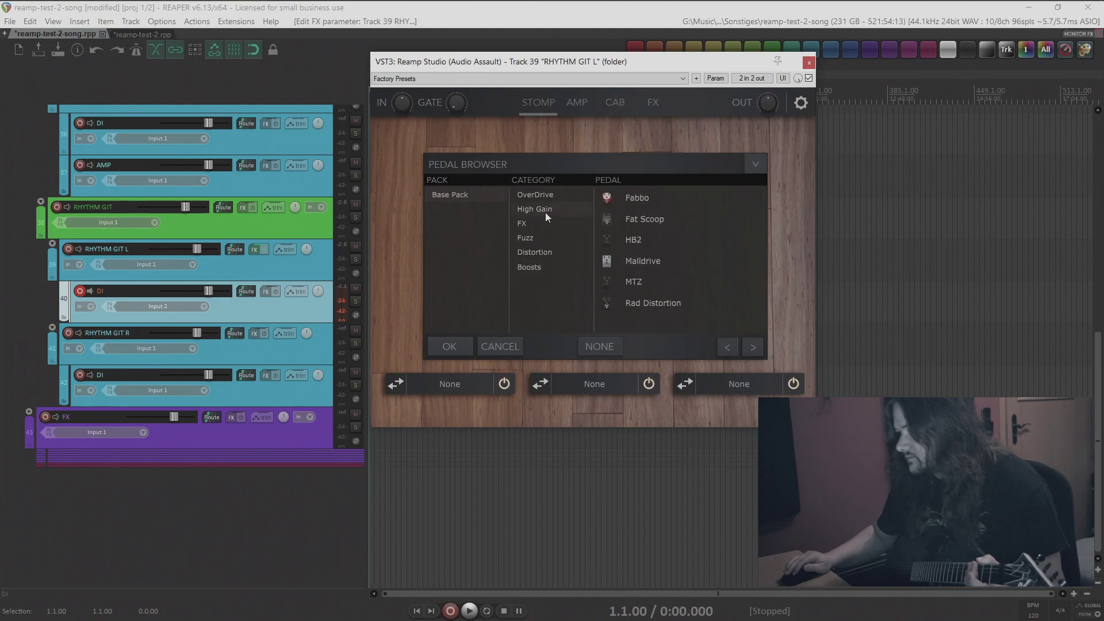
{"action": "left_click", "coordinate": [544, 198]}
{"action": "scroll", "coordinate": [637, 244], "scroll_direction": "down", "scroll_amount": 3}
{"action": "double_click", "coordinate": [638, 282]}
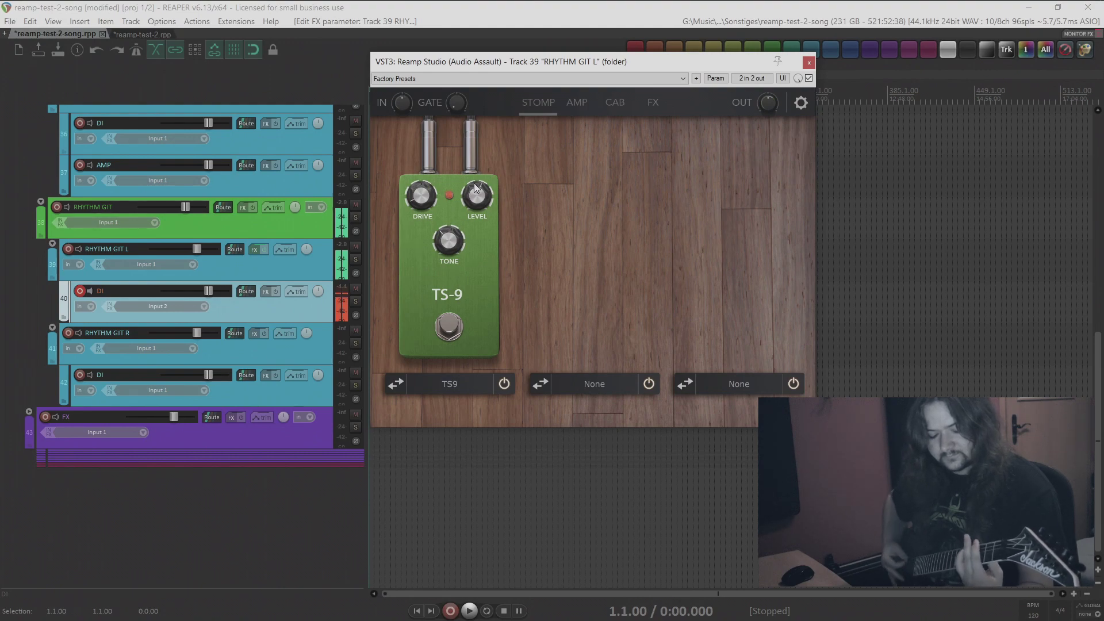
{"action": "left_click_drag", "start_coordinate": [475, 188], "coordinate": [477, 211]}
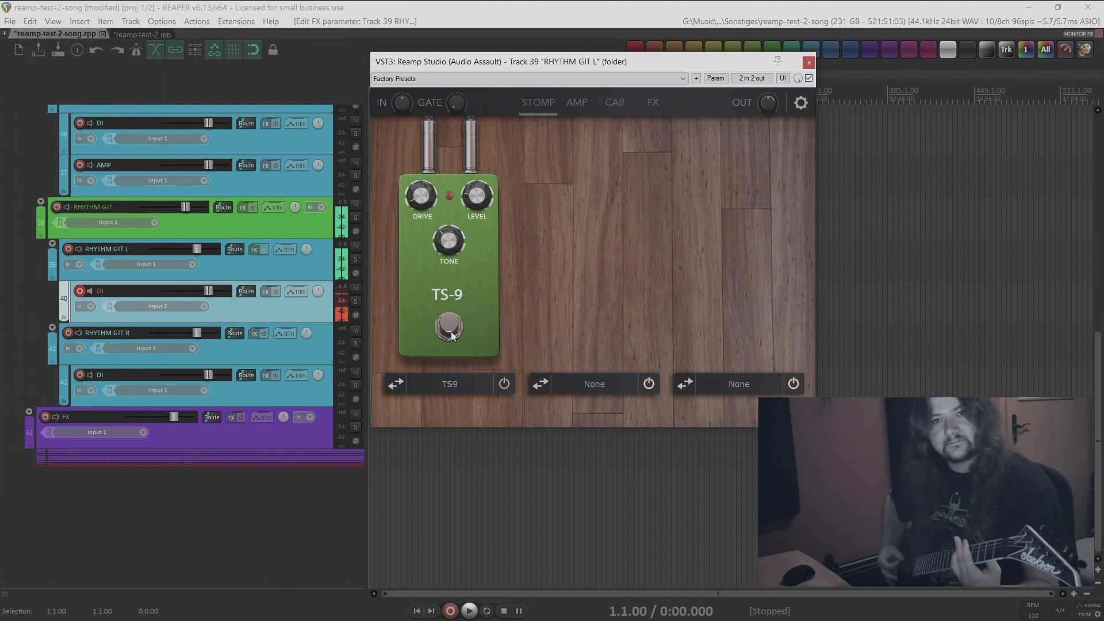
Replace the TS9 in the first stomp slot with the Boost pedal from the Boosts category.
{"action": "left_click", "coordinate": [477, 389]}
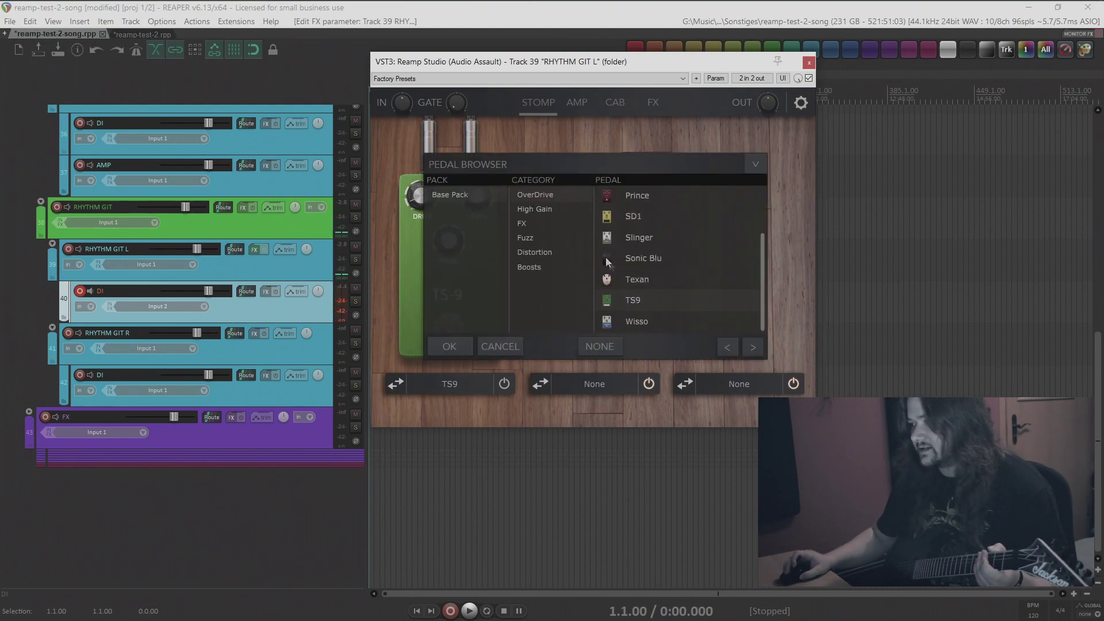
{"action": "left_click", "coordinate": [552, 209]}
{"action": "left_click", "coordinate": [549, 266]}
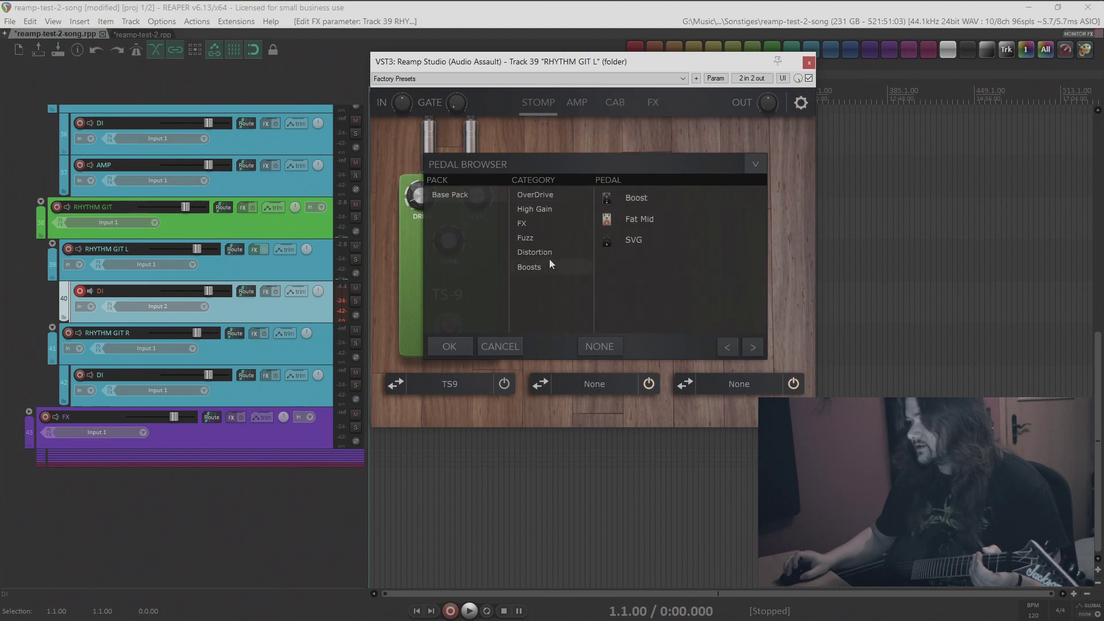
{"action": "left_click", "coordinate": [550, 259]}
{"action": "left_click", "coordinate": [544, 269]}
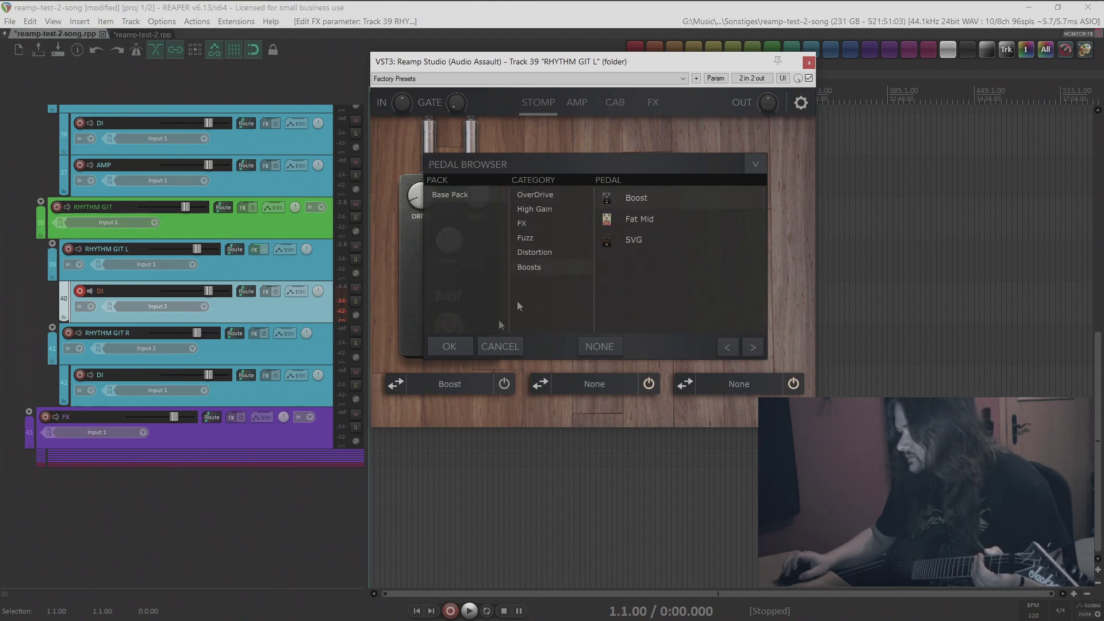
{"action": "left_click", "coordinate": [448, 384]}
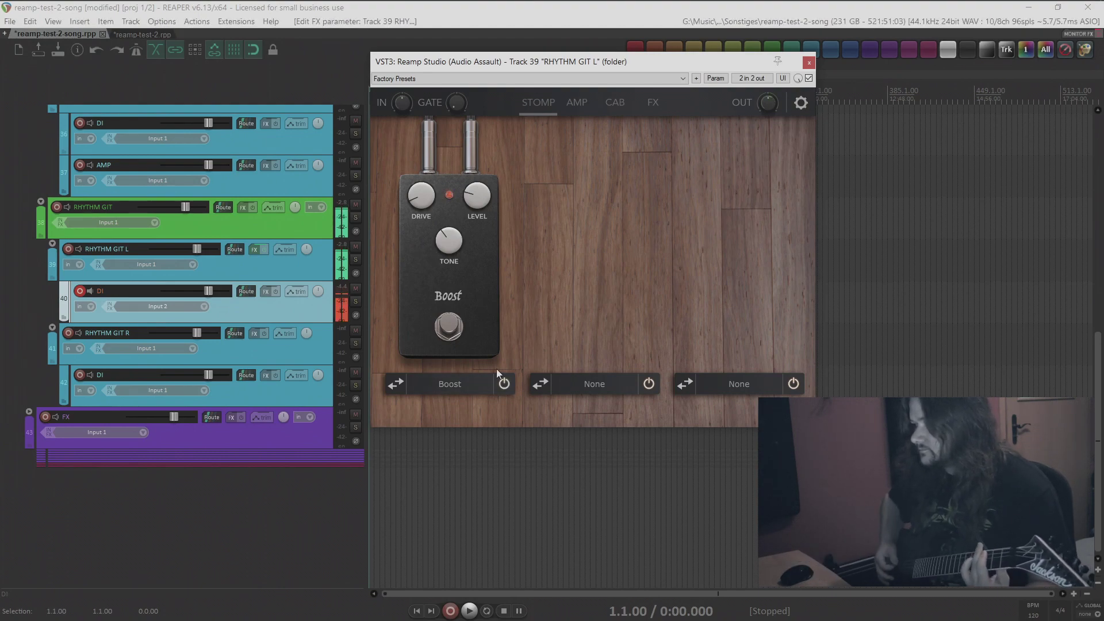
{"action": "mouse_move", "coordinate": [450, 249]}
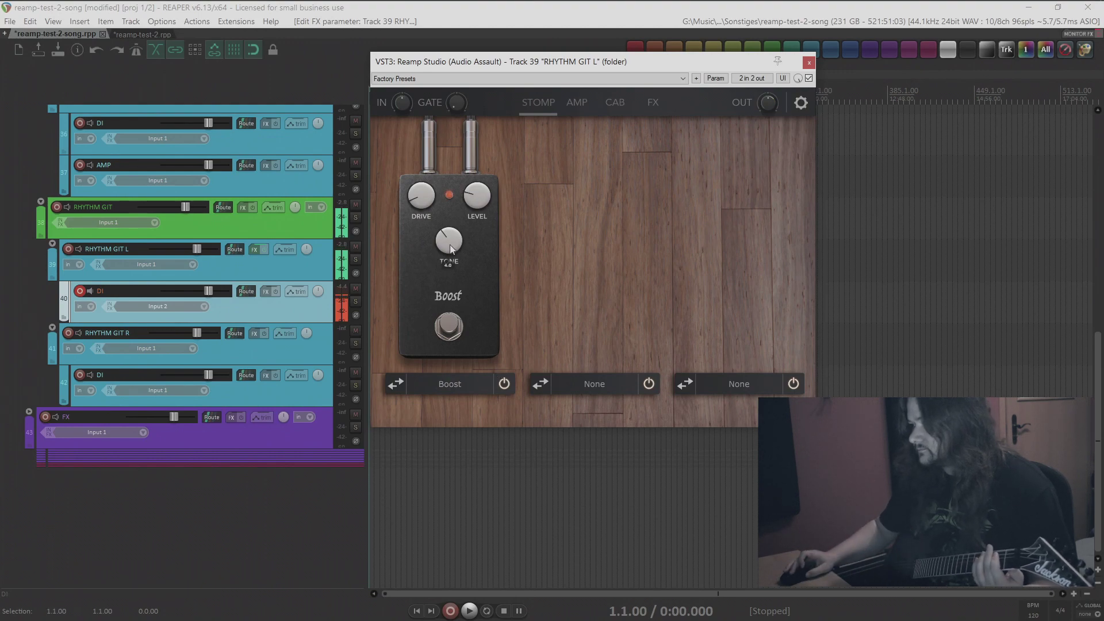
Check the 3435+ amp's mid setting in the amp section and close the Reamp Studio window.
{"action": "left_click", "coordinate": [577, 102]}
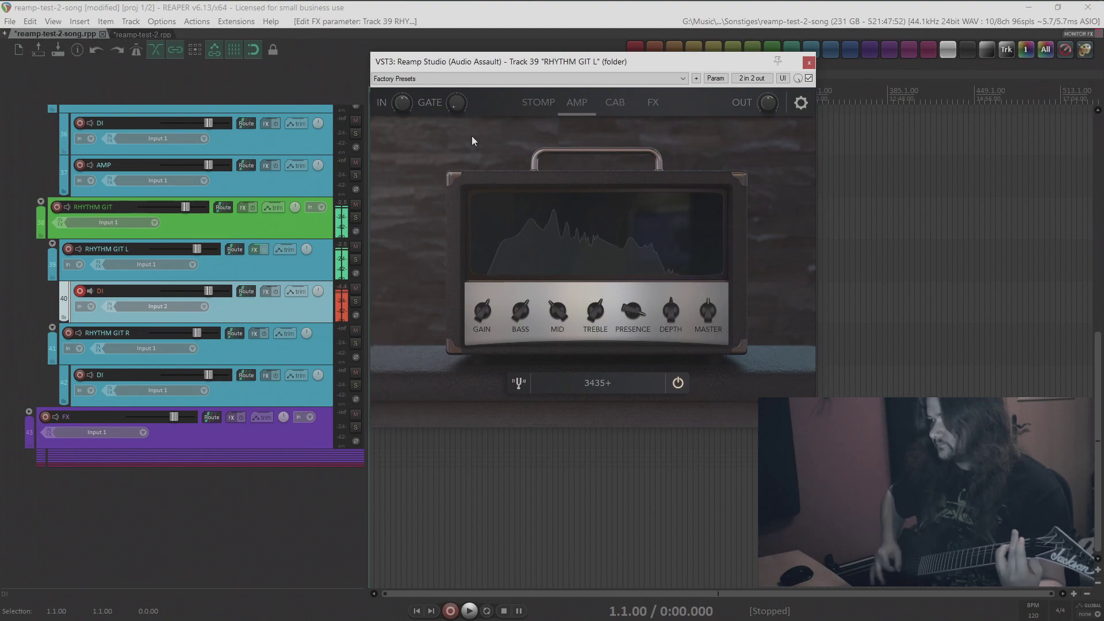
{"action": "mouse_move", "coordinate": [566, 313]}
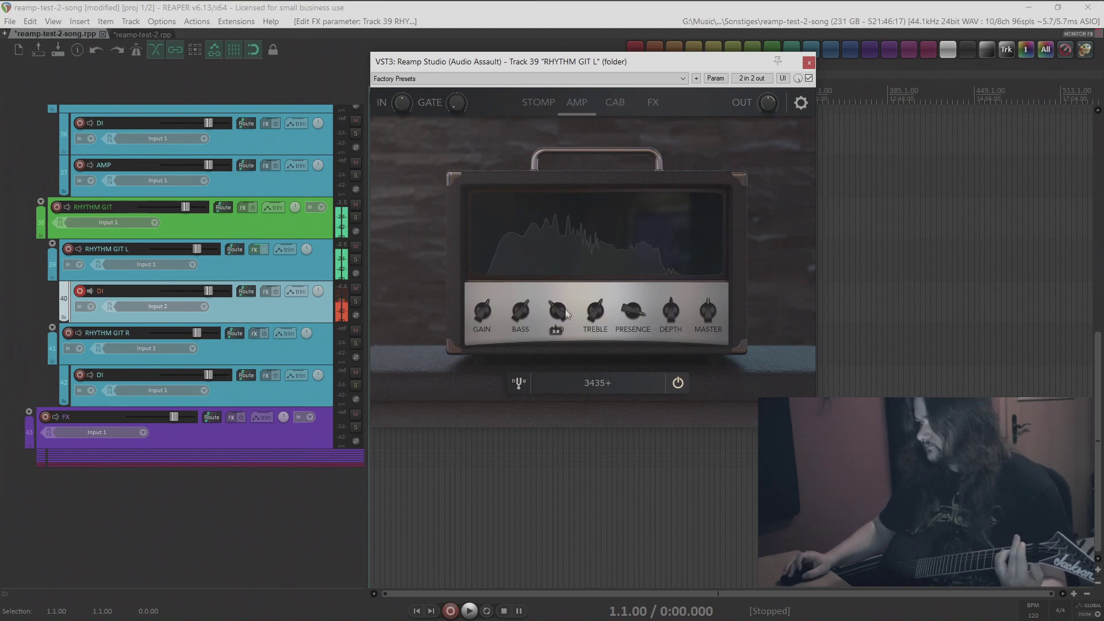
{"action": "left_click", "coordinate": [809, 62]}
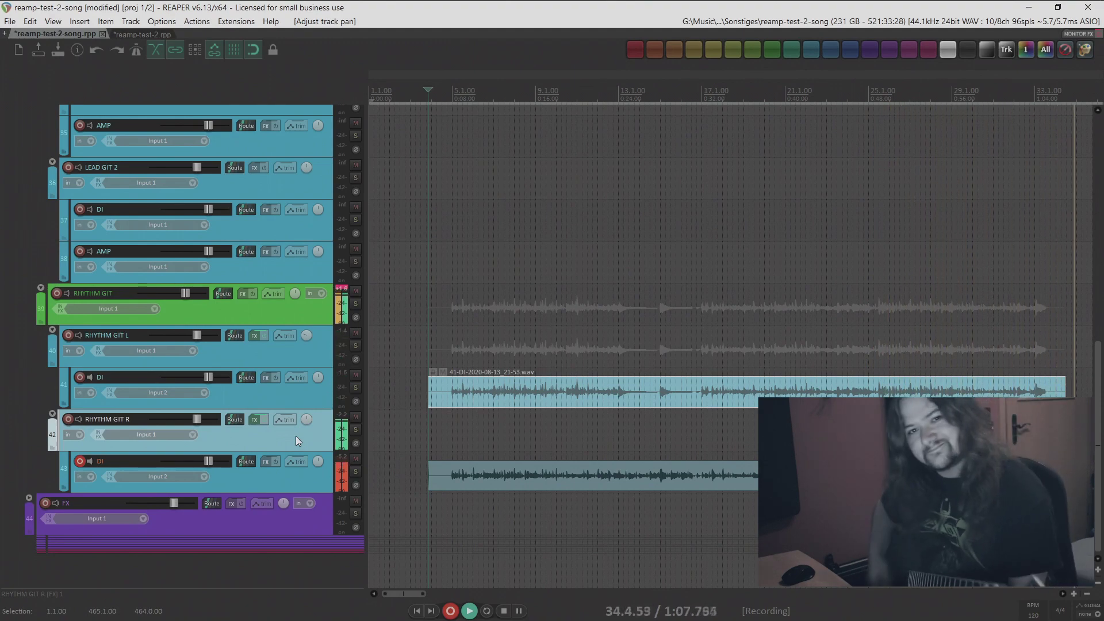
Stop the recording and trim the starts of both rhythm guitar DI takes to just before the first notes, with a short fade-in.
{"action": "key", "text": "space"}
{"action": "left_click", "coordinate": [585, 343]}
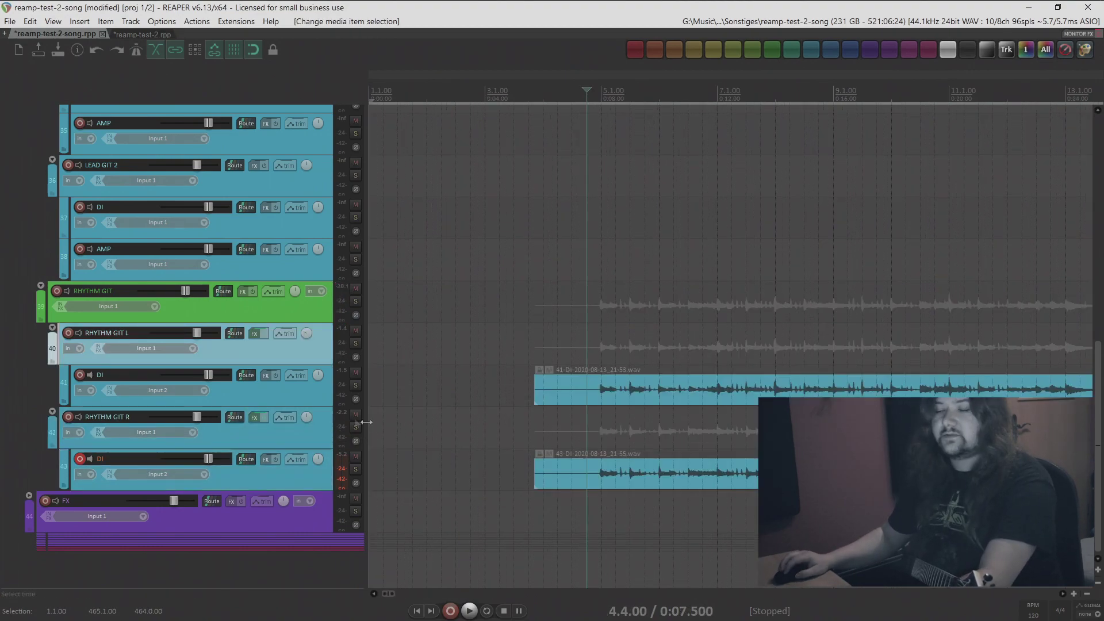
{"action": "key", "text": "space"}
{"action": "left_click_drag", "start_coordinate": [535, 390], "coordinate": [594, 390]}
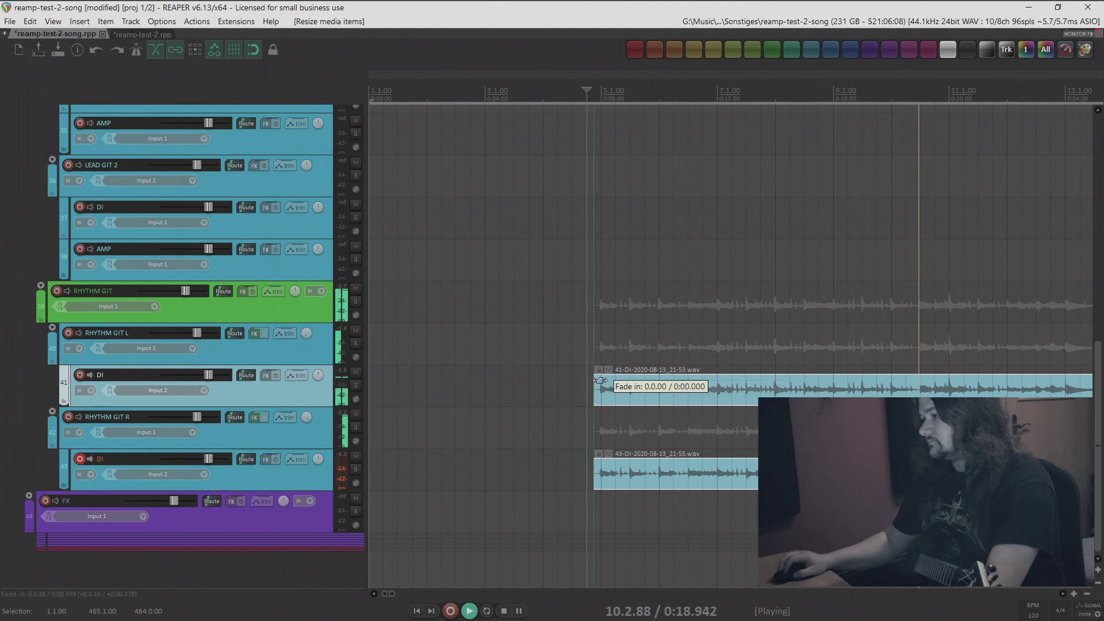
{"action": "left_click", "coordinate": [598, 380]}
{"action": "key", "text": "space"}
Inspect the Reamp Studio settings on RHYTHM GIT L and RHYTHM GIT R, and start playback of the takes.
{"action": "left_click", "coordinate": [251, 340]}
{"action": "left_click", "coordinate": [252, 335]}
{"action": "mouse_move", "coordinate": [269, 330]}
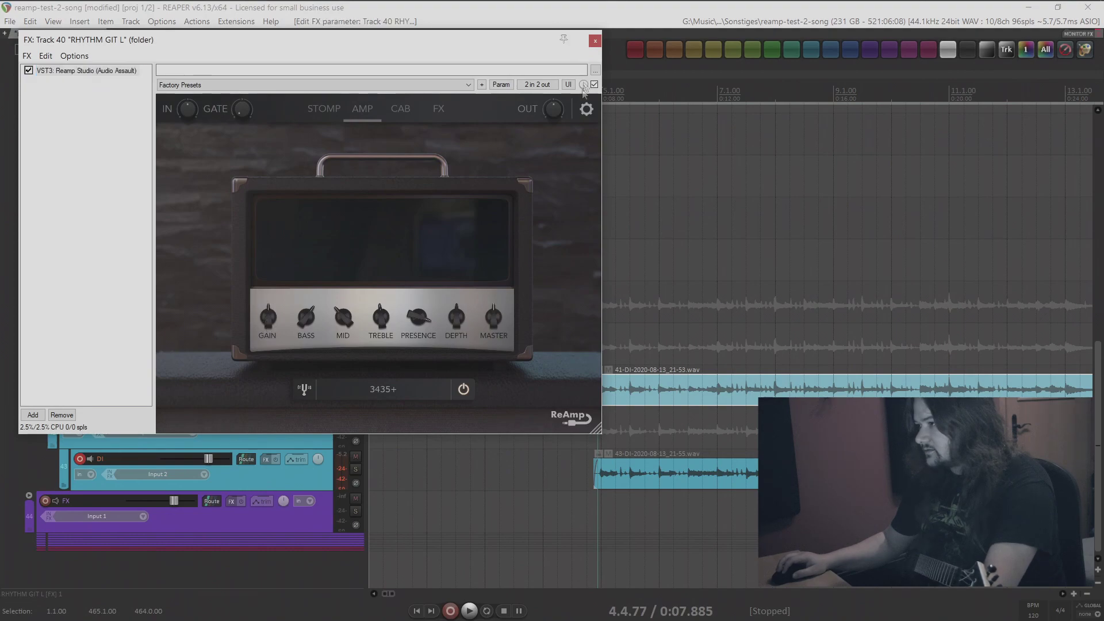
{"action": "left_click", "coordinate": [595, 41]}
{"action": "left_click", "coordinate": [254, 417]}
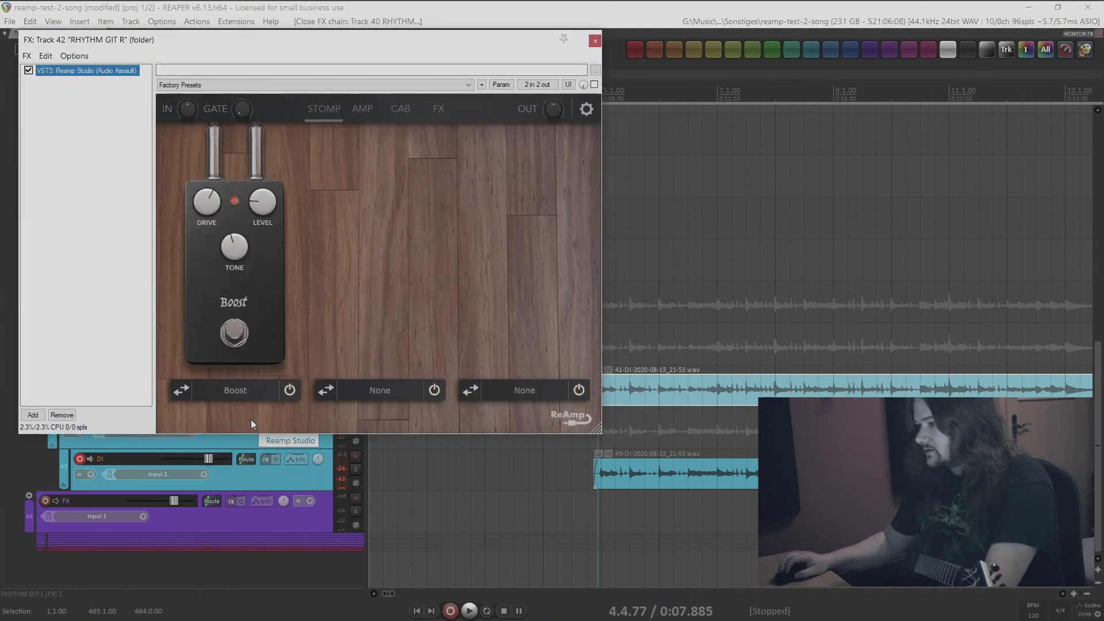
{"action": "left_click", "coordinate": [602, 19]}
{"action": "key", "text": "space"}
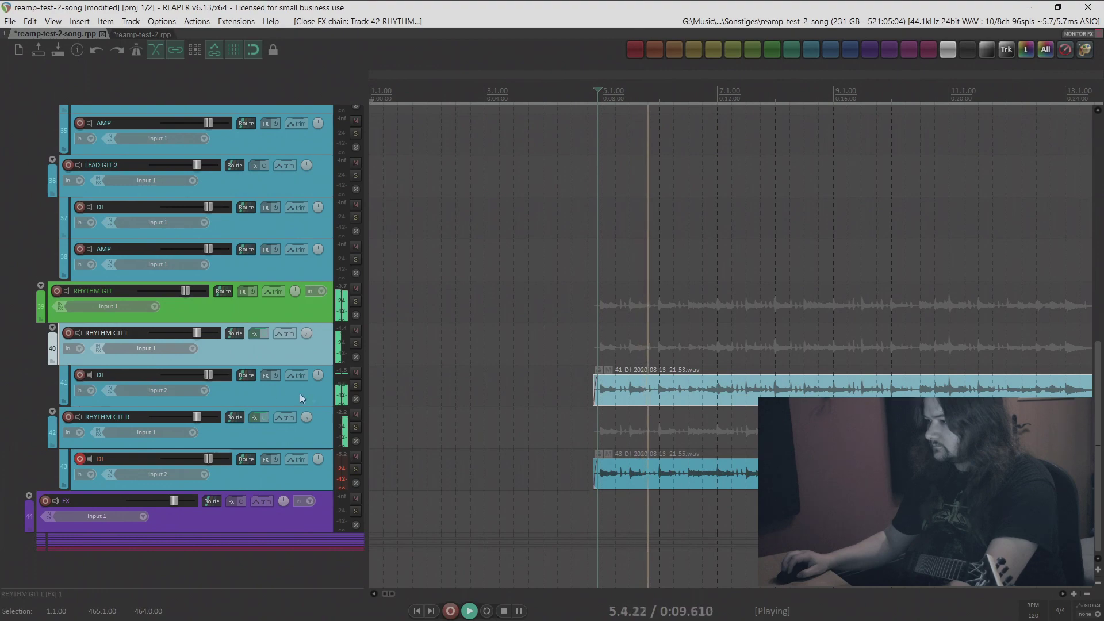
Reduce the amp gain and the Boost pedal's drive on RHYTHM GIT L during playback.
{"action": "left_click", "coordinate": [251, 334]}
{"action": "left_click_drag", "start_coordinate": [268, 317], "coordinate": [272, 323]}
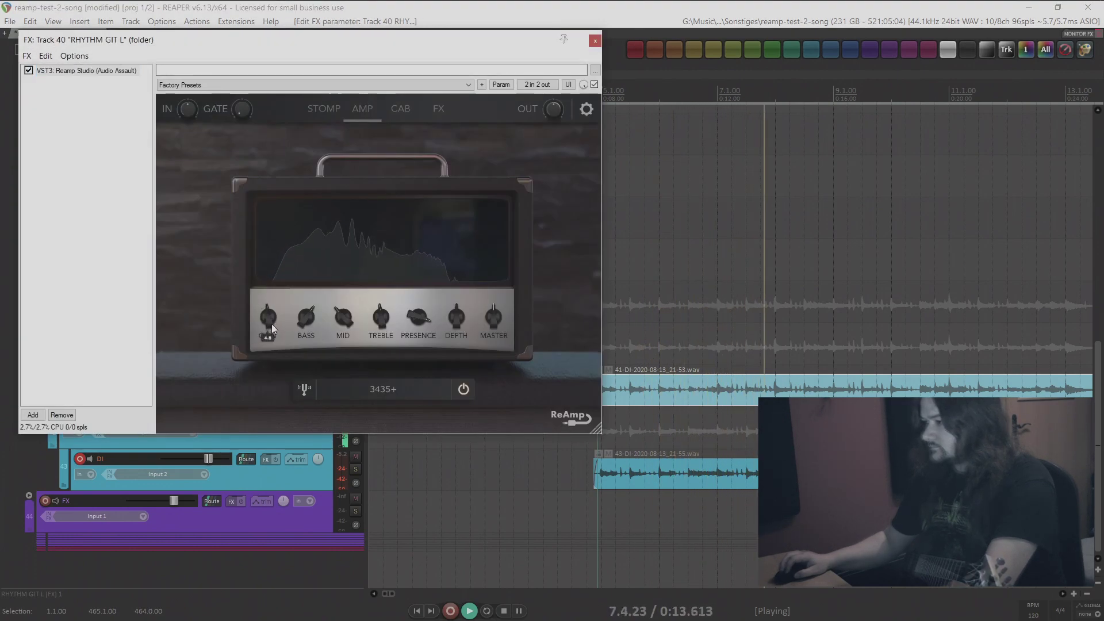
{"action": "left_click", "coordinate": [323, 109]}
{"action": "left_click_drag", "start_coordinate": [215, 211], "coordinate": [221, 236]}
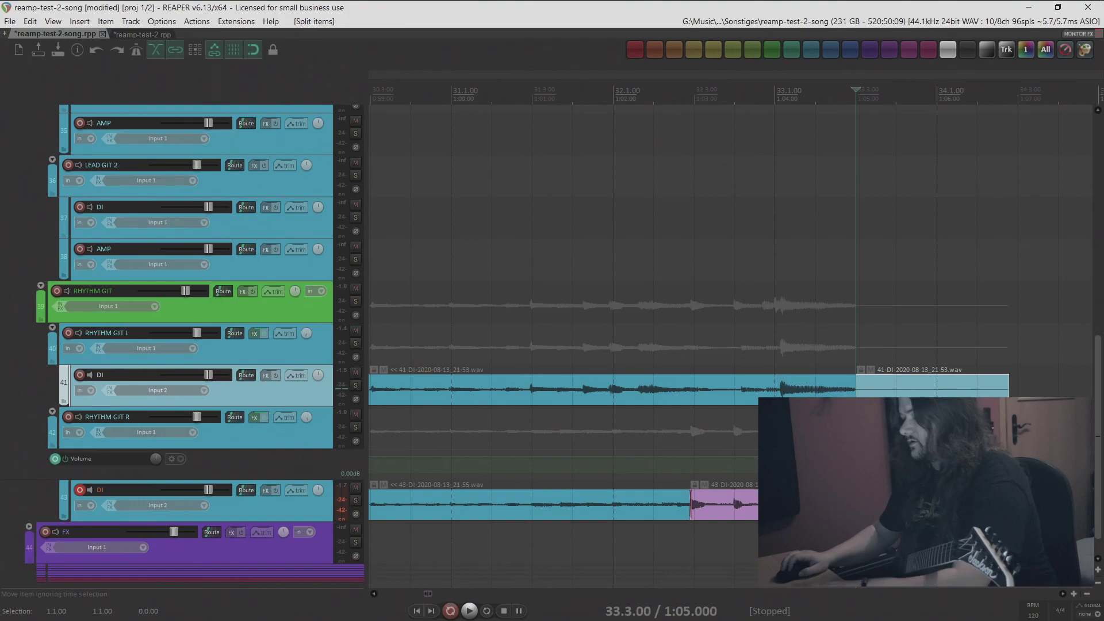
Delete the leftover end of RHYTHM GIT L's DI take after 33.3.00, save the project and disarm RHYTHM GIT R's DI track.
{"action": "key", "text": "Delete"}
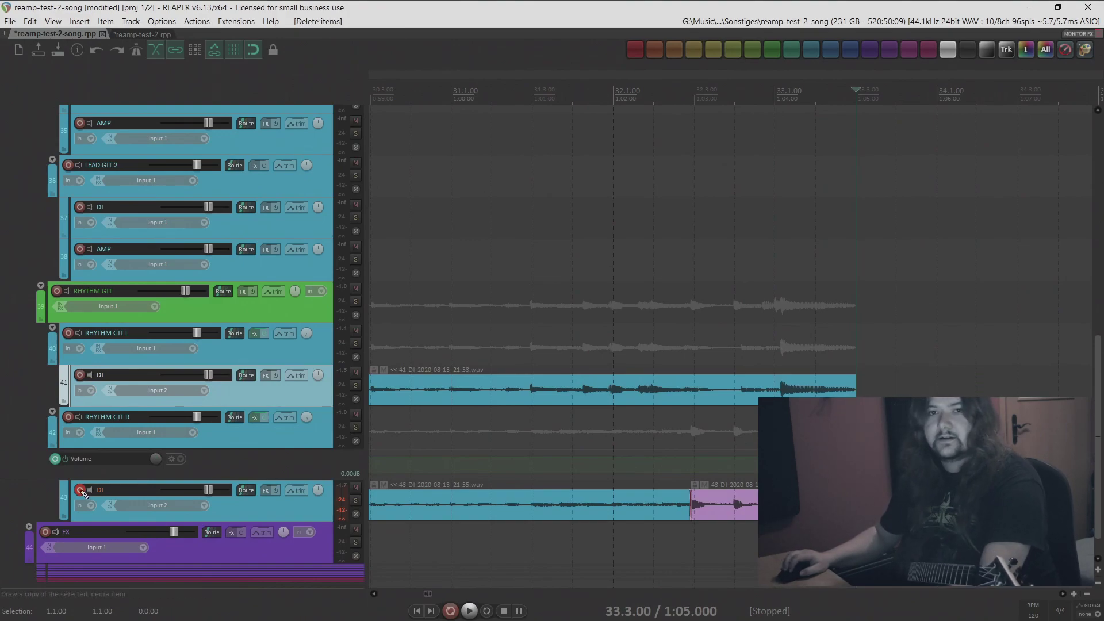
{"action": "key", "text": "ctrl+s"}
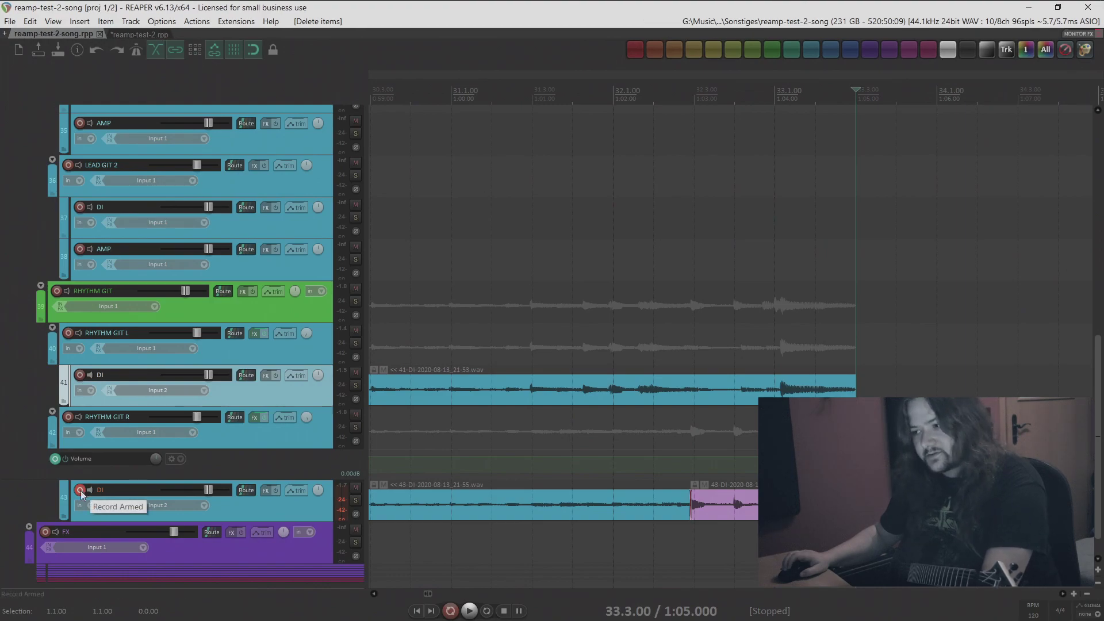
{"action": "left_click", "coordinate": [81, 491]}
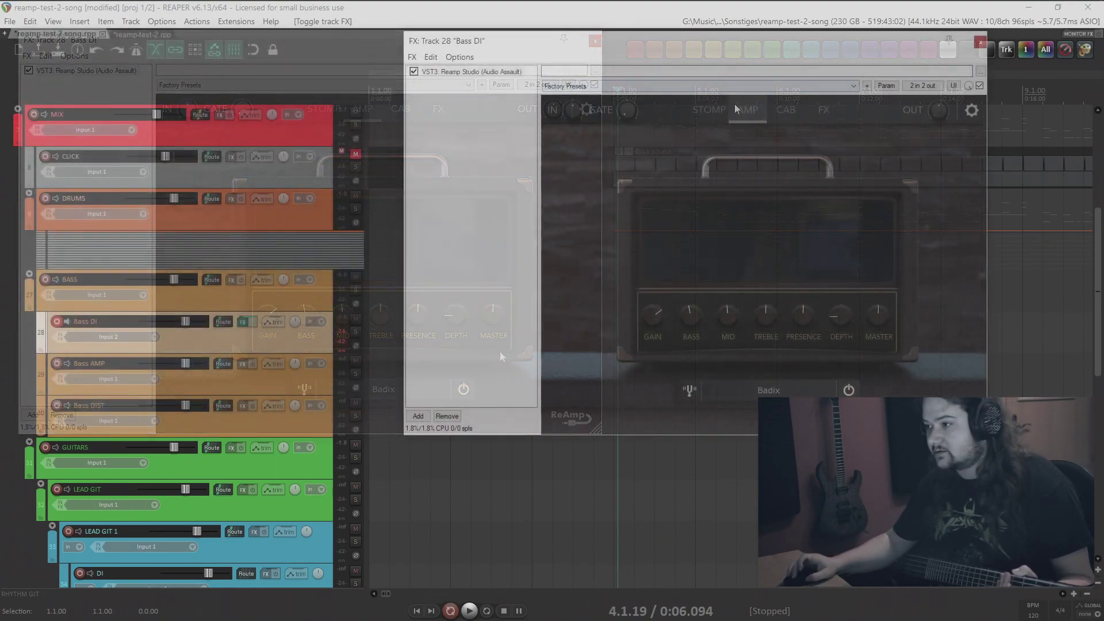
View the stomp and amp sections on Bass DI and compare the bass sound with the effects bypassed and enabled.
{"action": "left_click", "coordinate": [710, 109]}
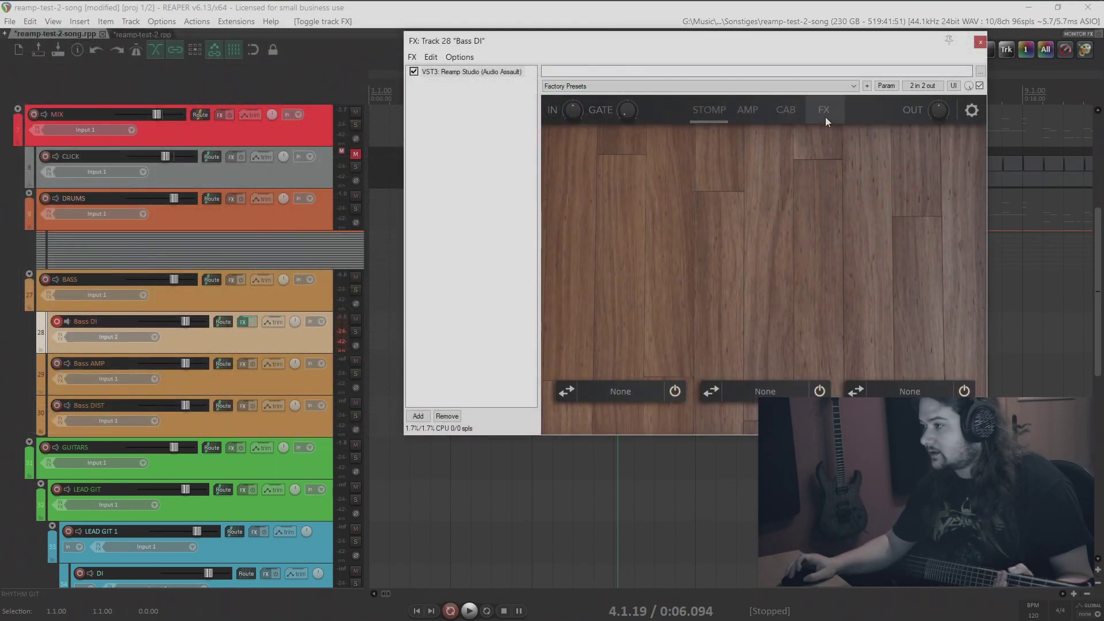
{"action": "left_click", "coordinate": [748, 110]}
{"action": "left_click", "coordinate": [257, 321]}
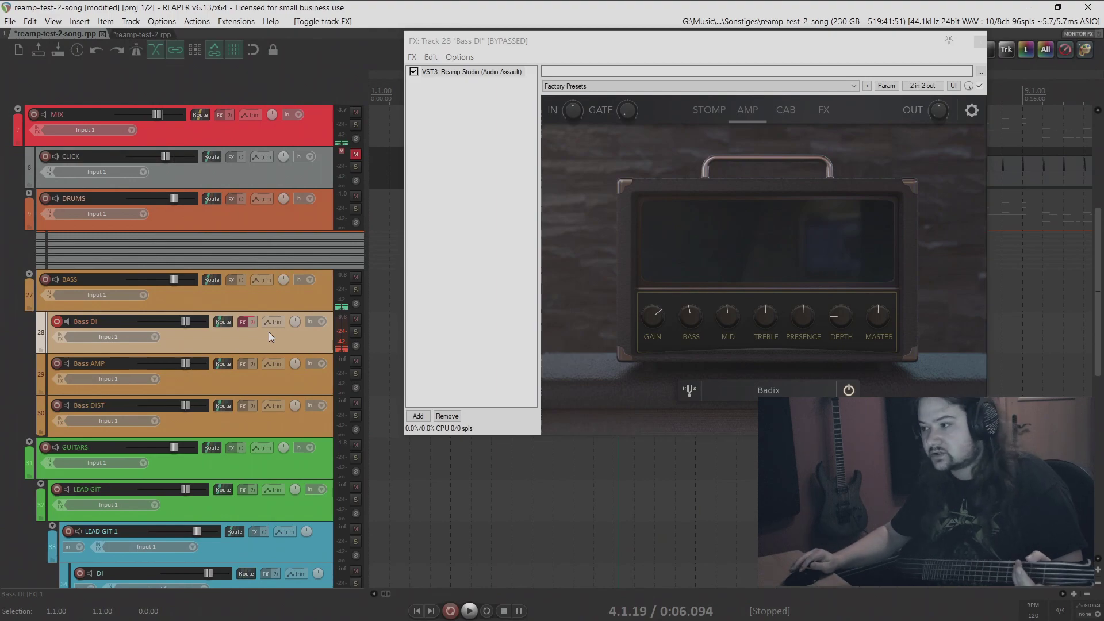
{"action": "left_click", "coordinate": [252, 321]}
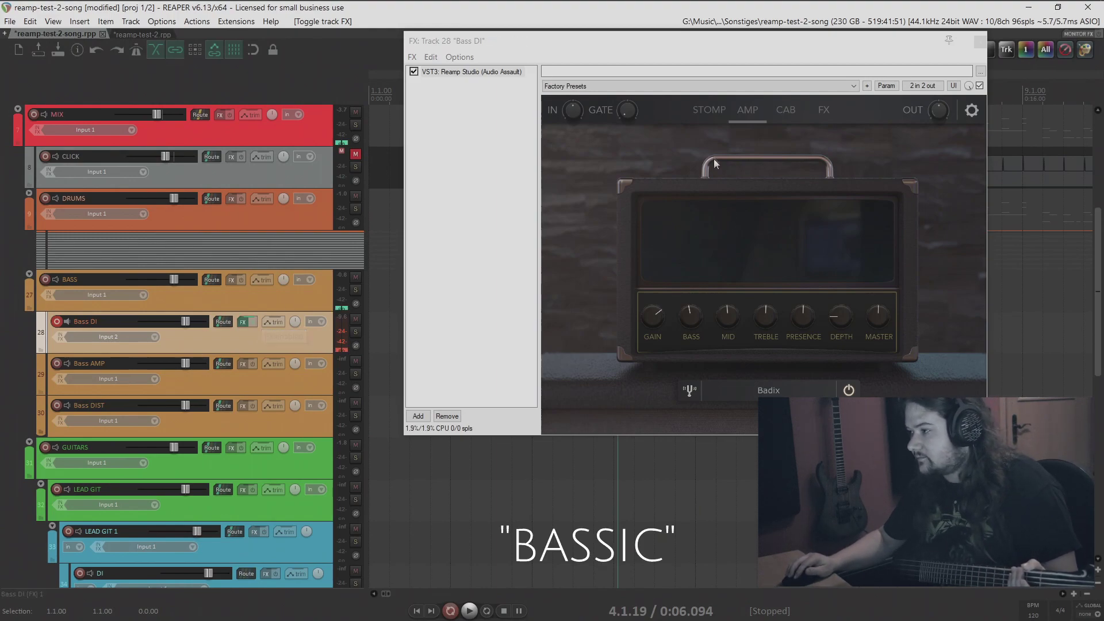
Reset the bass amp's knobs to their centre positions and choose the Badix from the Bass amp category.
{"action": "left_click", "coordinate": [803, 320]}
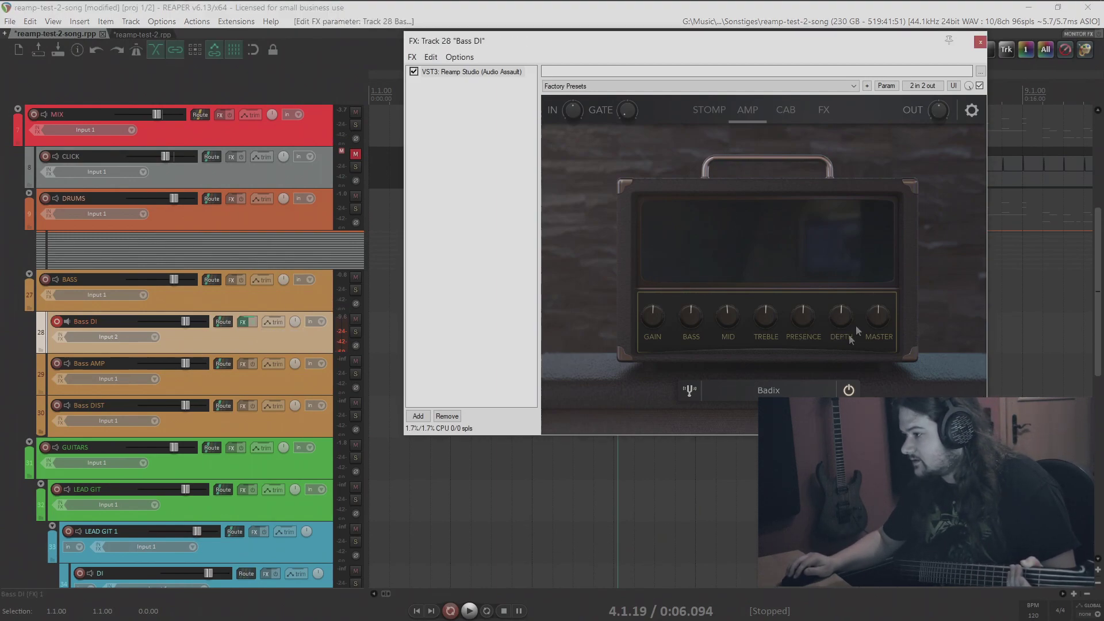
{"action": "left_click", "coordinate": [788, 386]}
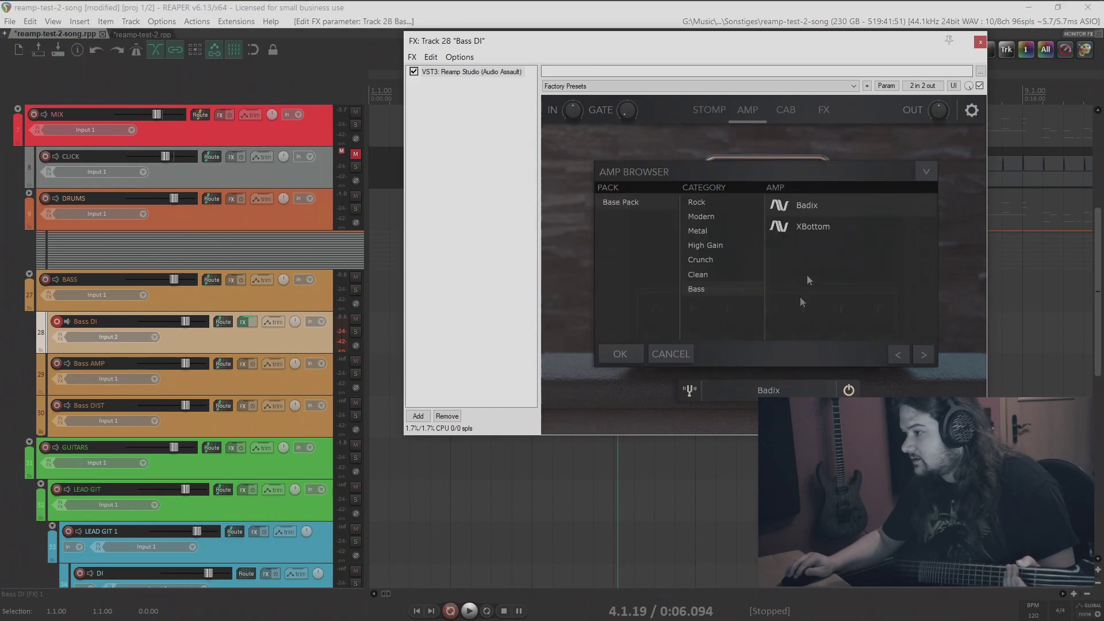
{"action": "double_click", "coordinate": [807, 209]}
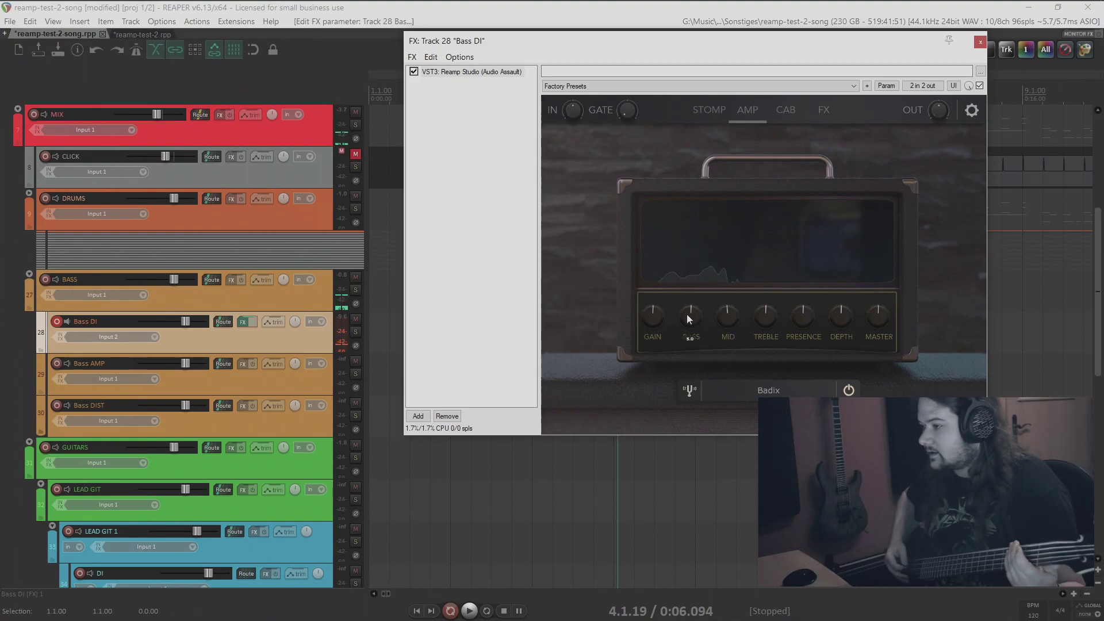
Shape the Badix tone by raising gain, treble and presence and lowering mid and depth.
{"action": "left_click_drag", "start_coordinate": [653, 315], "coordinate": [653, 298]}
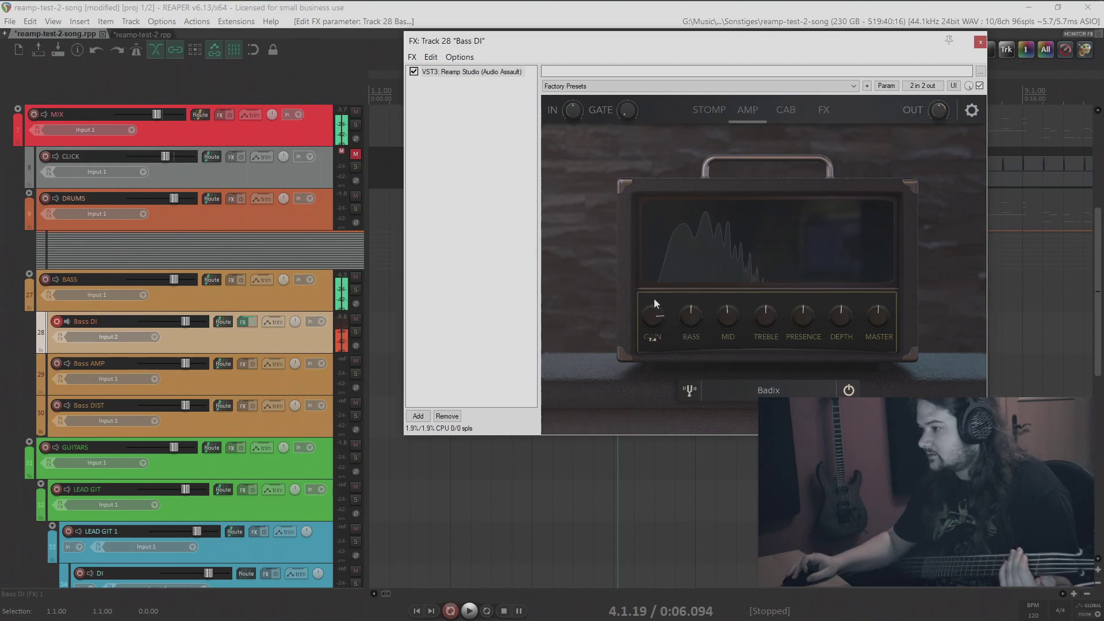
{"action": "left_click_drag", "start_coordinate": [651, 286], "coordinate": [652, 352]}
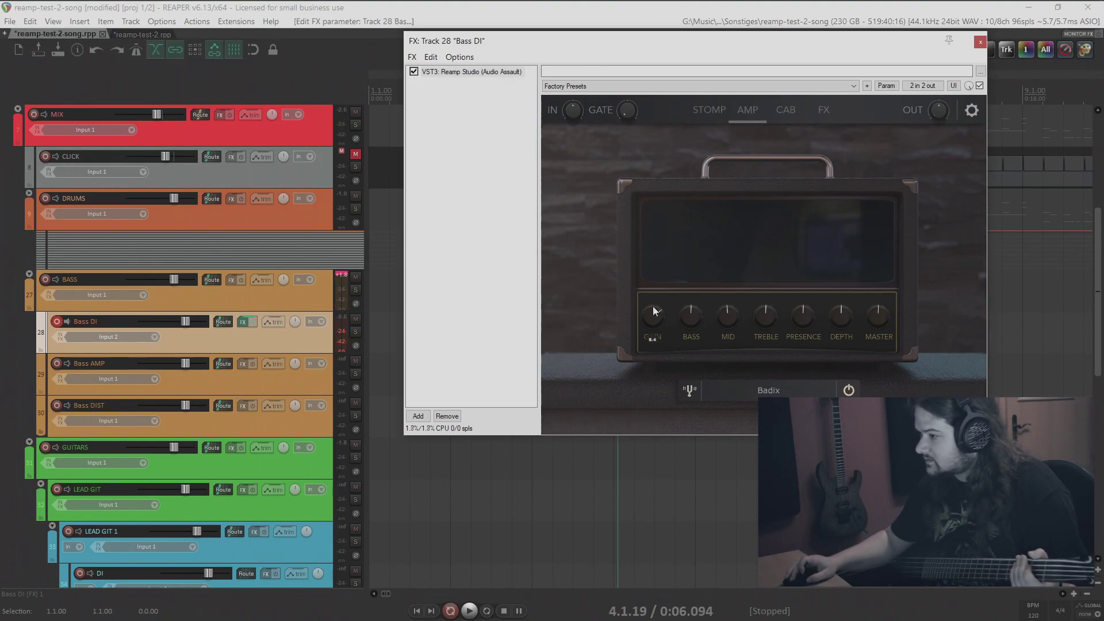
{"action": "left_click_drag", "start_coordinate": [689, 305], "coordinate": [726, 320]}
{"action": "left_click_drag", "start_coordinate": [840, 331], "coordinate": [843, 310]}
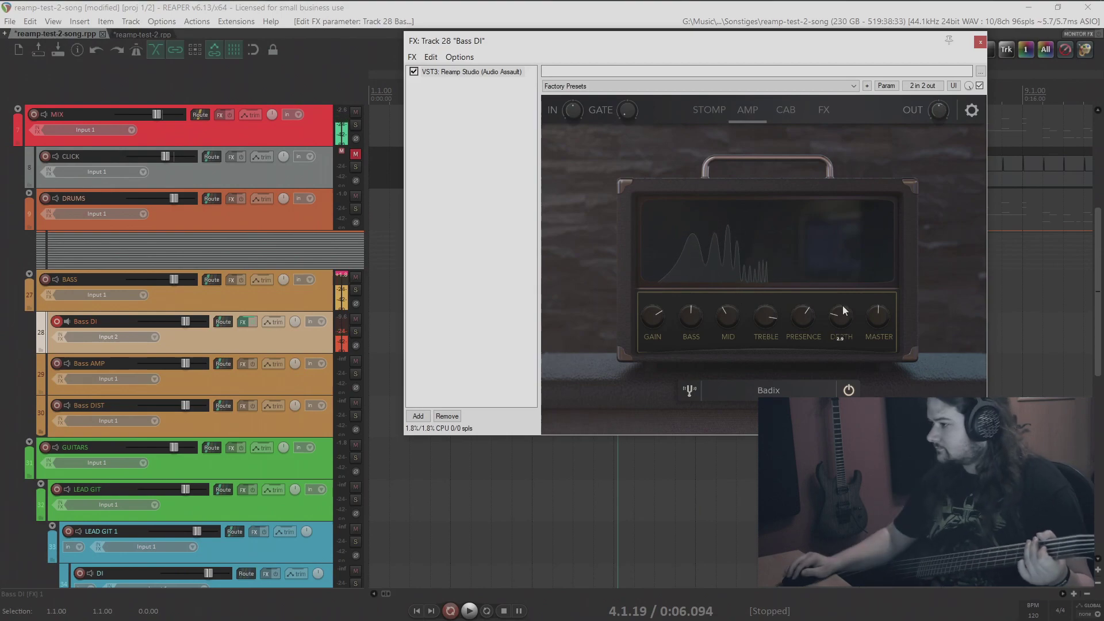
Audition cabs for the first slot, keep VHT FatBottom PSE Fredman57 E6 and close the Bass DI effects window.
{"action": "left_click", "coordinate": [785, 110]}
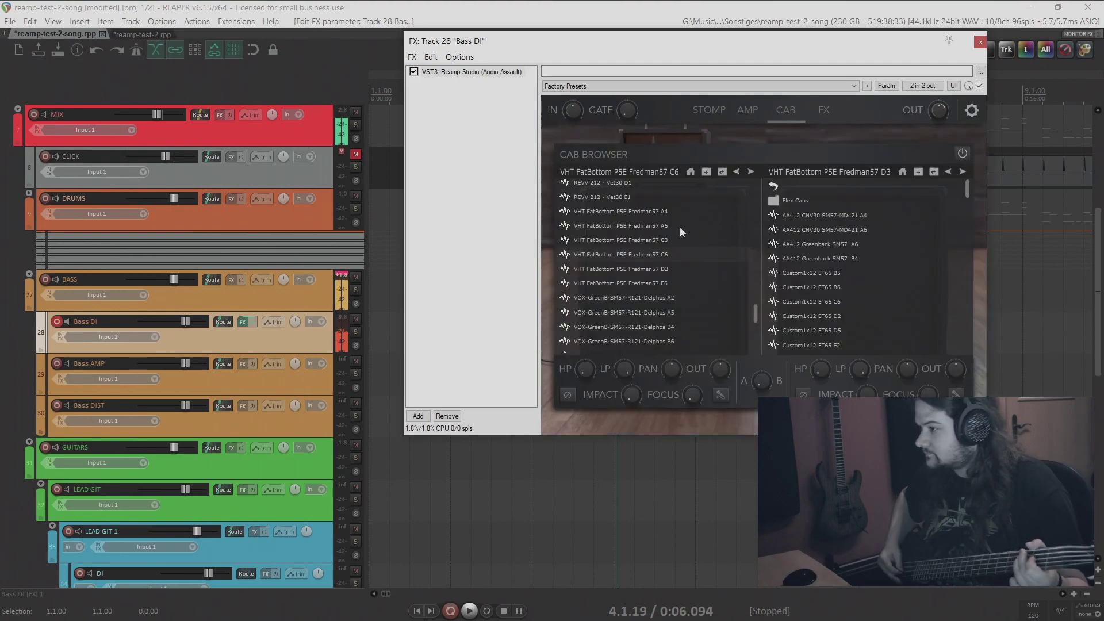
{"action": "left_click", "coordinate": [650, 270]}
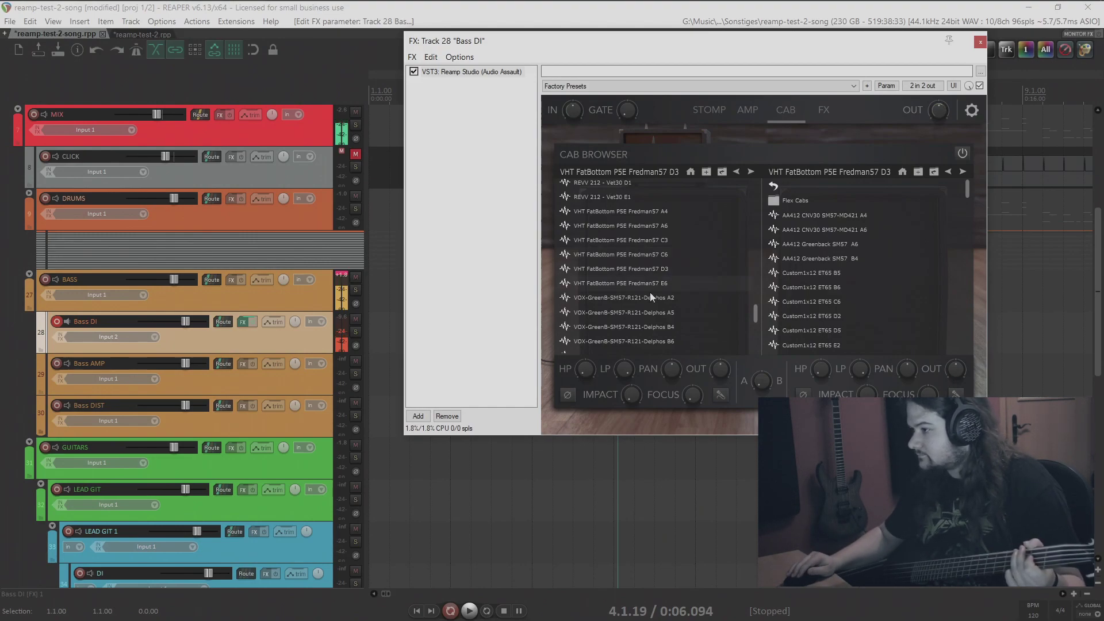
{"action": "left_click", "coordinate": [650, 296]}
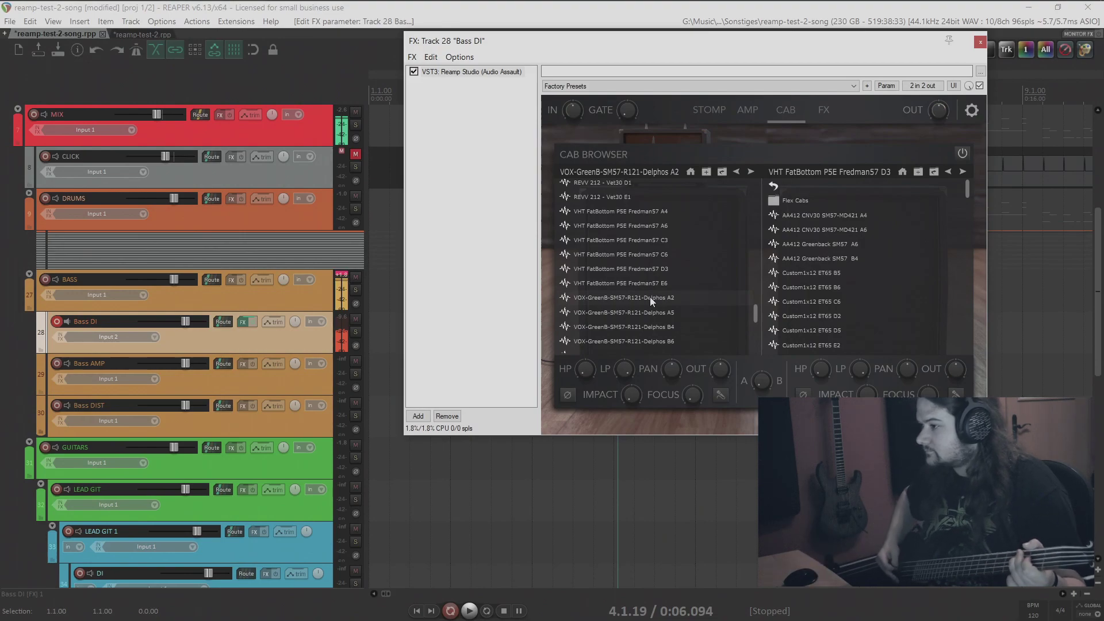
{"action": "left_click", "coordinate": [652, 282]}
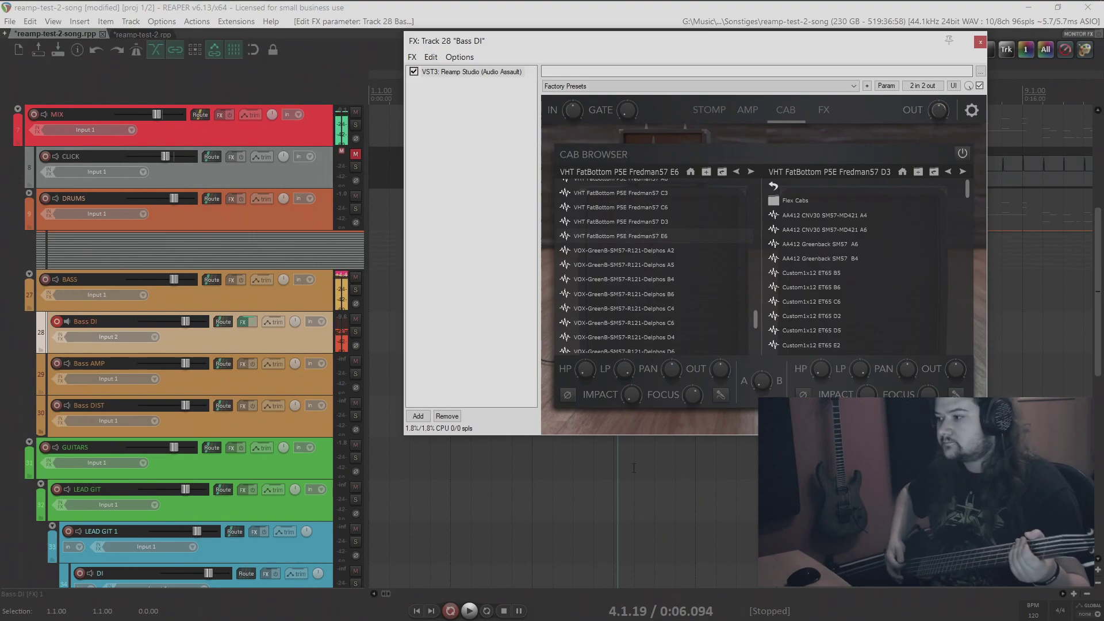
{"action": "key", "text": "Escape"}
Play the song briefly from around bar 4 to check the mix.
{"action": "left_click", "coordinate": [579, 298]}
{"action": "key", "text": "space"}
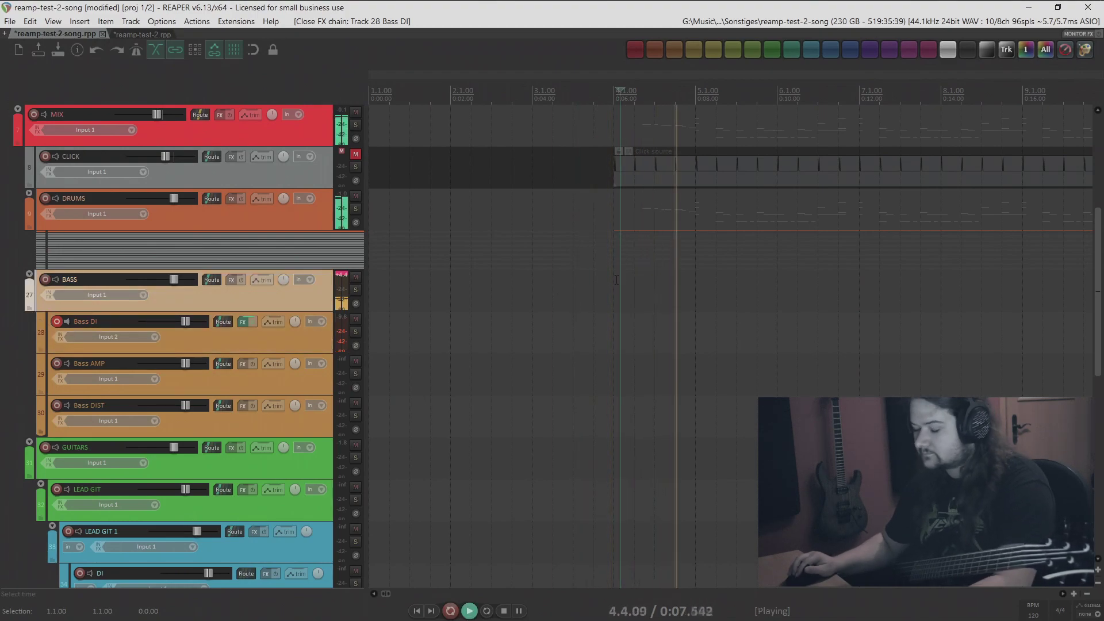
{"action": "key", "text": "space"}
Place the edit cursor at 3.1.00 and unmute the CLICK track.
{"action": "scroll", "coordinate": [1, 320], "scroll_direction": "down", "scroll_amount": 3}
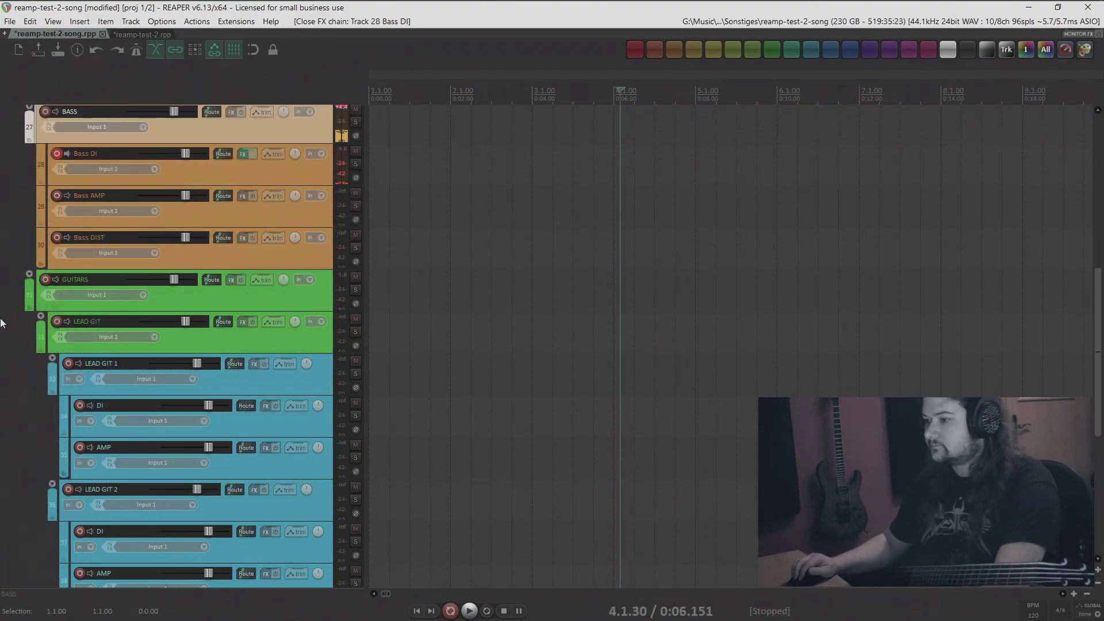
{"action": "scroll", "coordinate": [2, 320], "scroll_direction": "up", "scroll_amount": 4}
{"action": "left_click", "coordinate": [528, 314]}
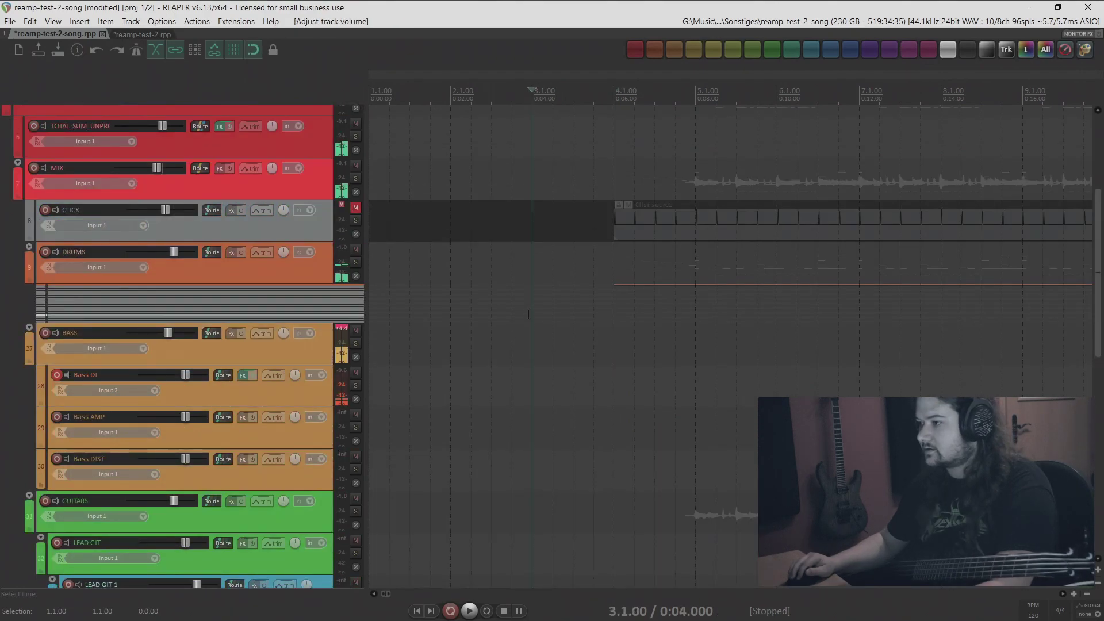
{"action": "left_click", "coordinate": [356, 208]}
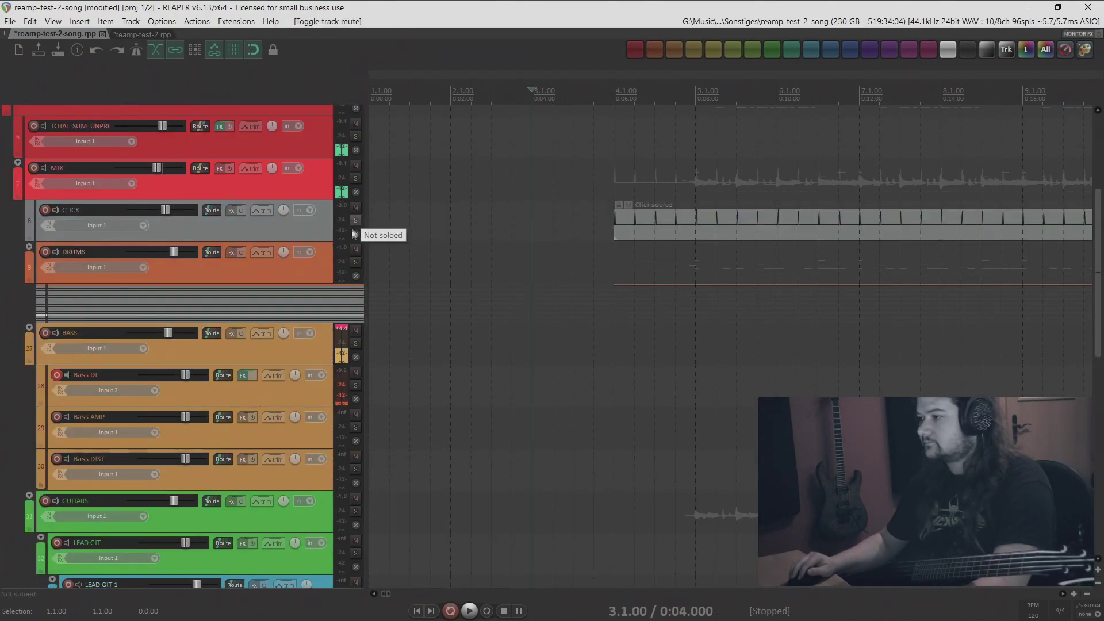
Record a bass take on the Bass DI track from 3.1.00 and save the recorded media.
{"action": "key", "text": "ctrl+r"}
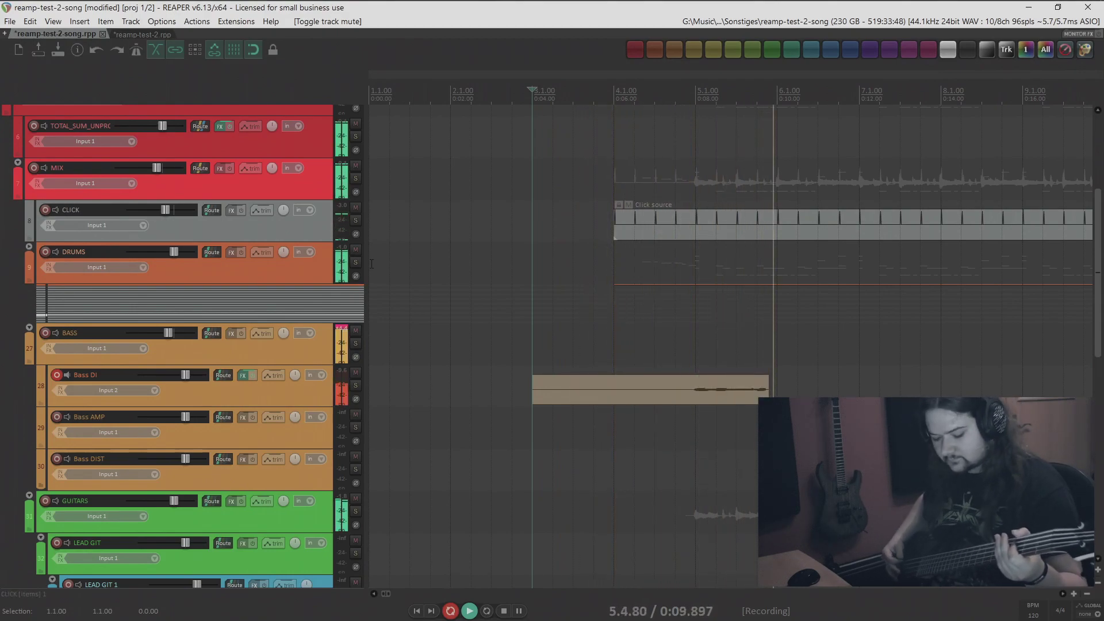
{"action": "key", "text": "space"}
{"action": "key", "text": "Return"}
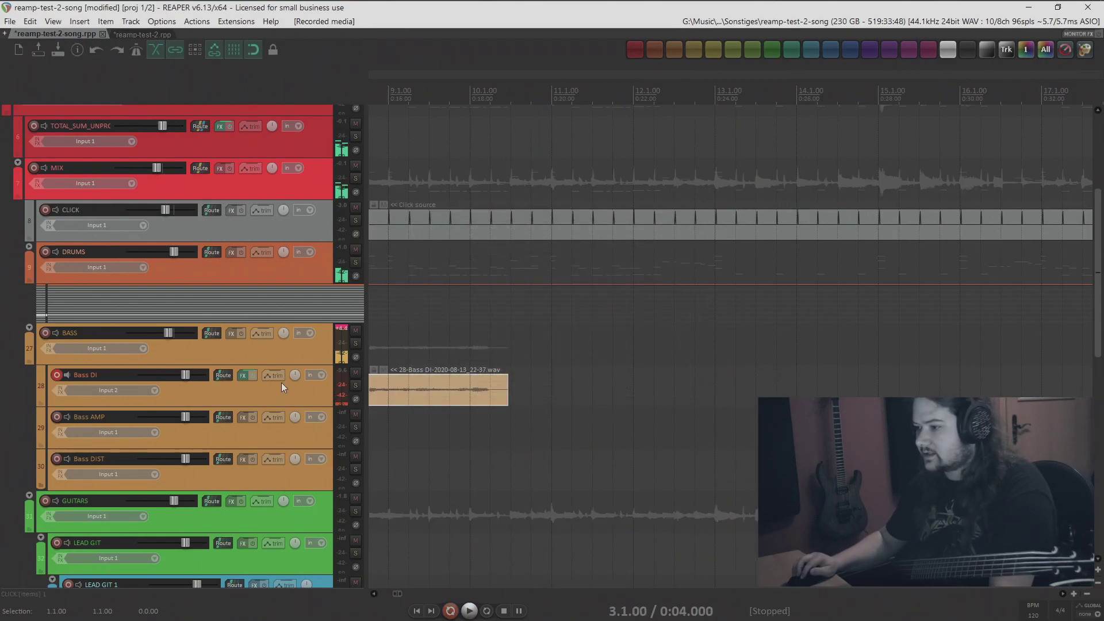
Check the Badix amp settings in Reamp Studio on the Bass DI track and close its effects window.
{"action": "left_click", "coordinate": [241, 376]}
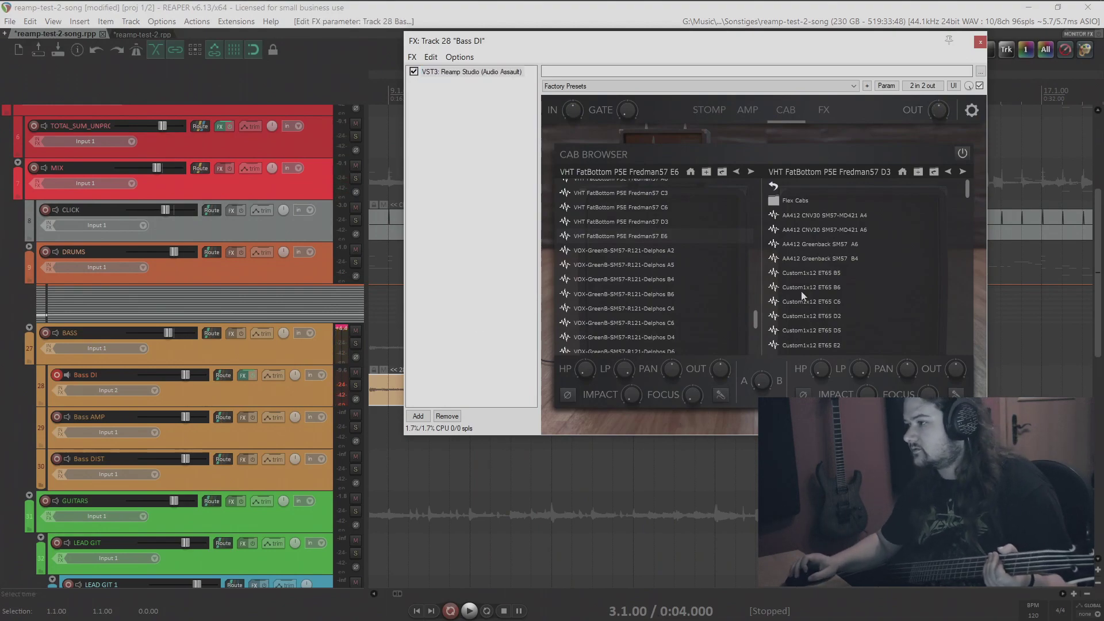
{"action": "left_click", "coordinate": [748, 110]}
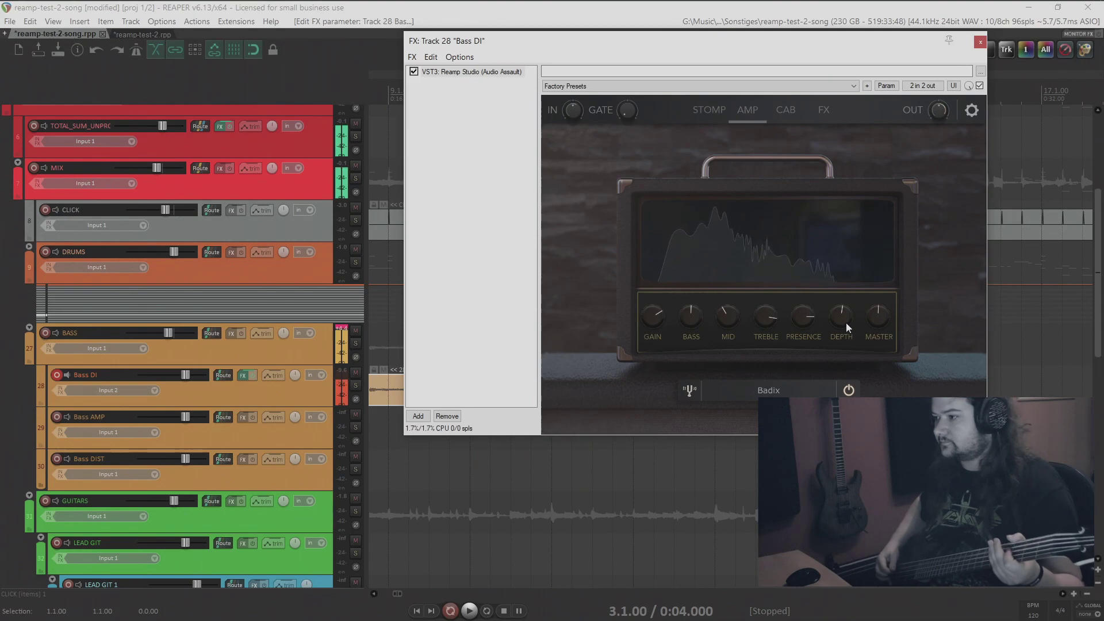
{"action": "mouse_move", "coordinate": [645, 322]}
{"action": "key", "text": "Escape"}
Record another Bass DI take within the 31.1.00 to 35.2.00 range and delete the selected take material.
{"action": "key", "text": "ctrl+r"}
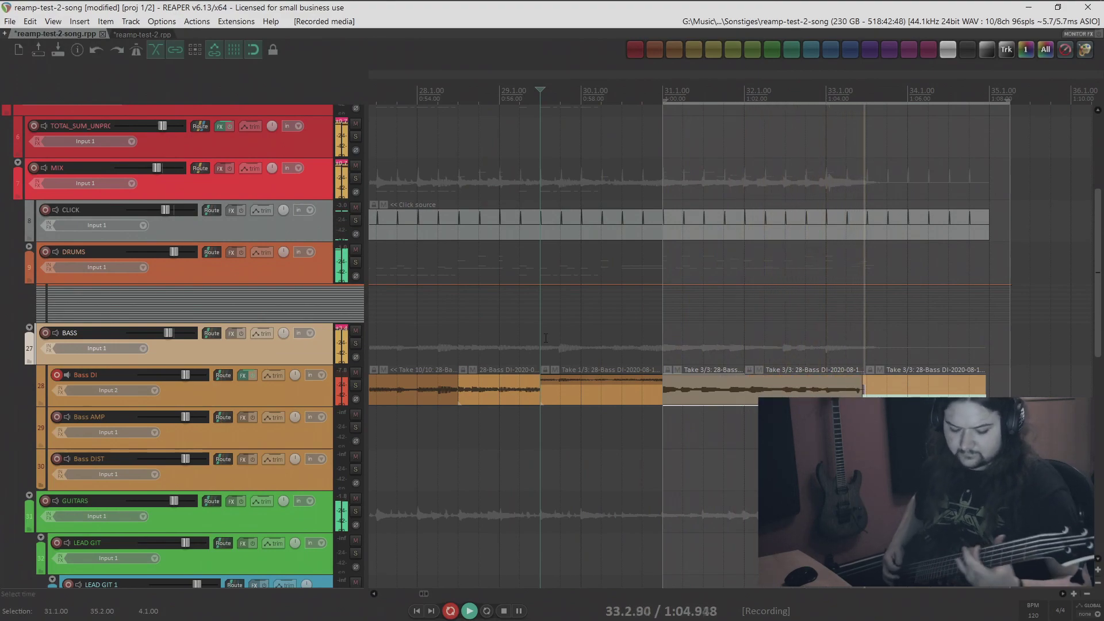
{"action": "key", "text": "space"}
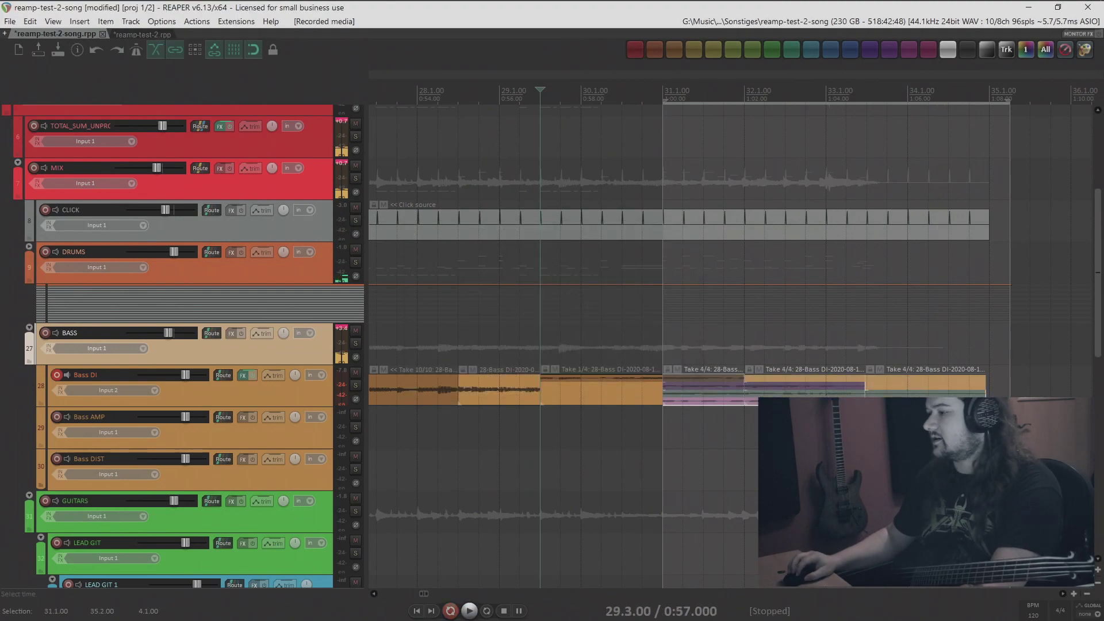
{"action": "key", "text": "Delete"}
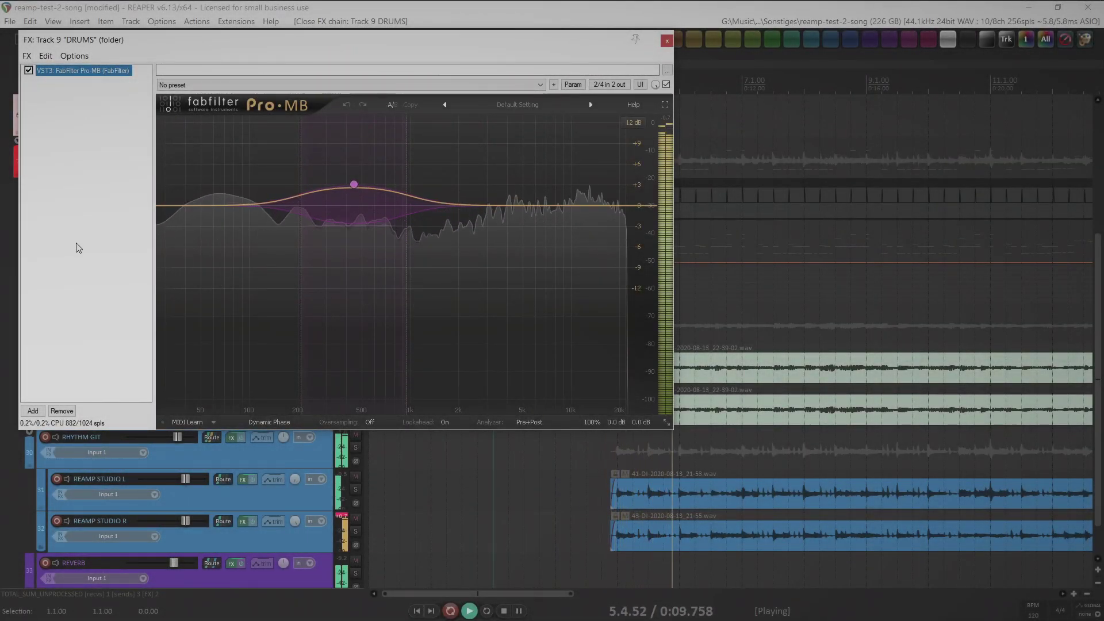
Close the DRUMS effects and review FabFilter Pro-MB and Ozone 9 Equalizer on the BASS folder track.
{"action": "key", "text": "Escape"}
{"action": "left_click", "coordinate": [223, 324]}
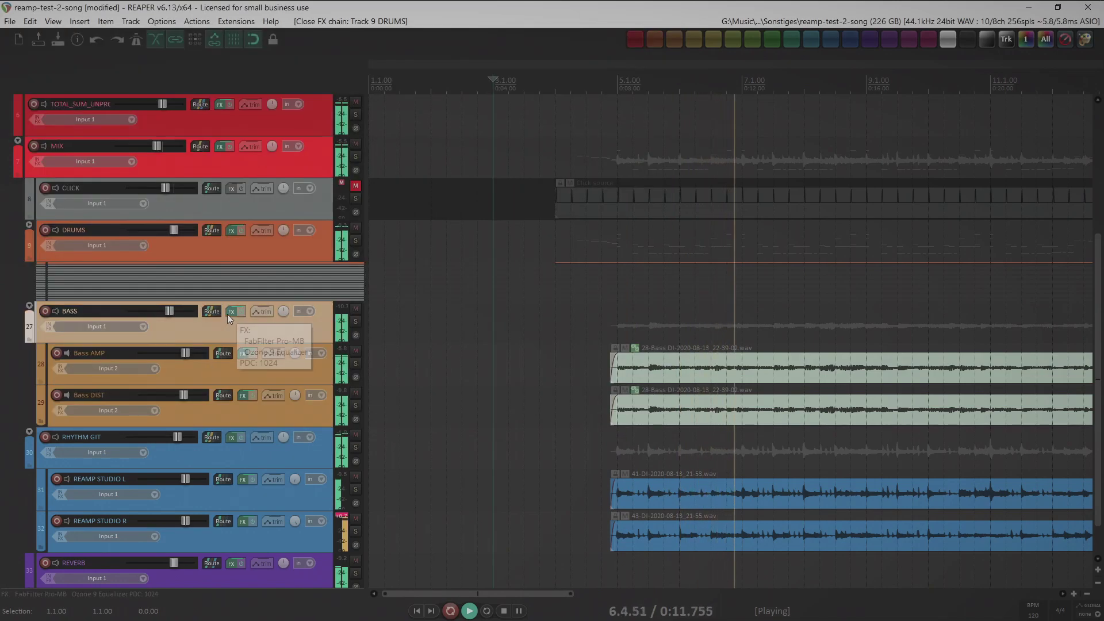
{"action": "left_click", "coordinate": [227, 314]}
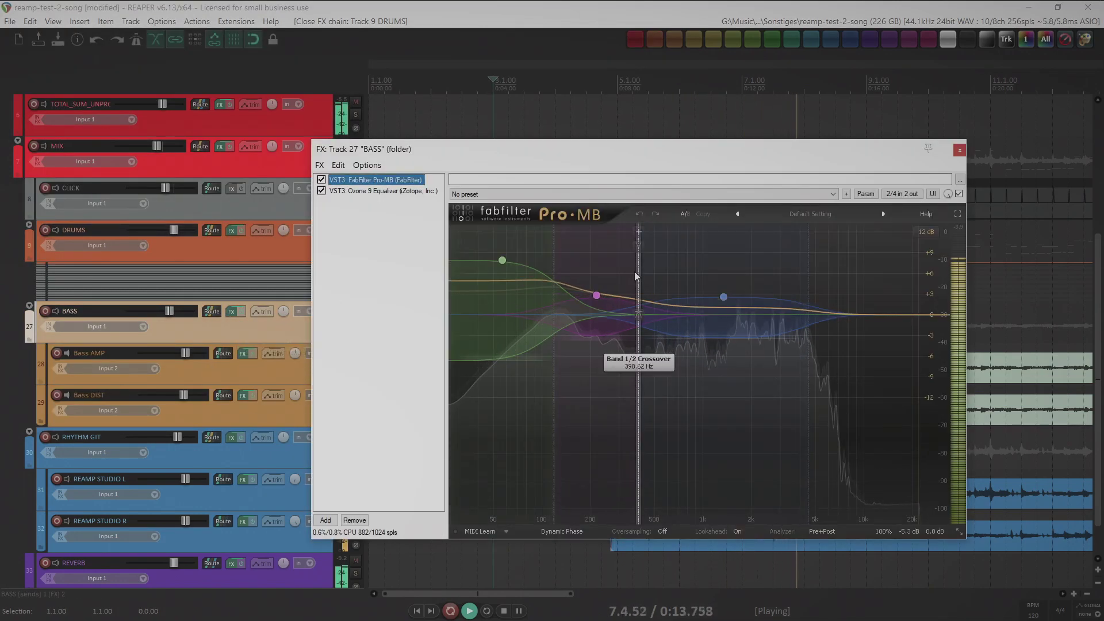
{"action": "left_click", "coordinate": [390, 193]}
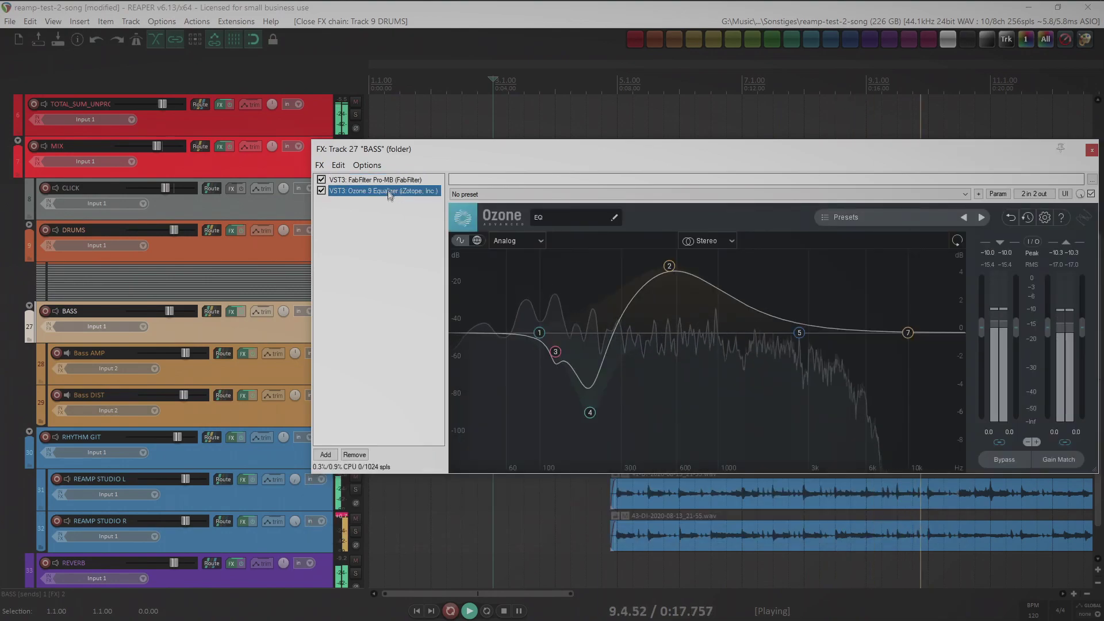
{"action": "key", "text": "Escape"}
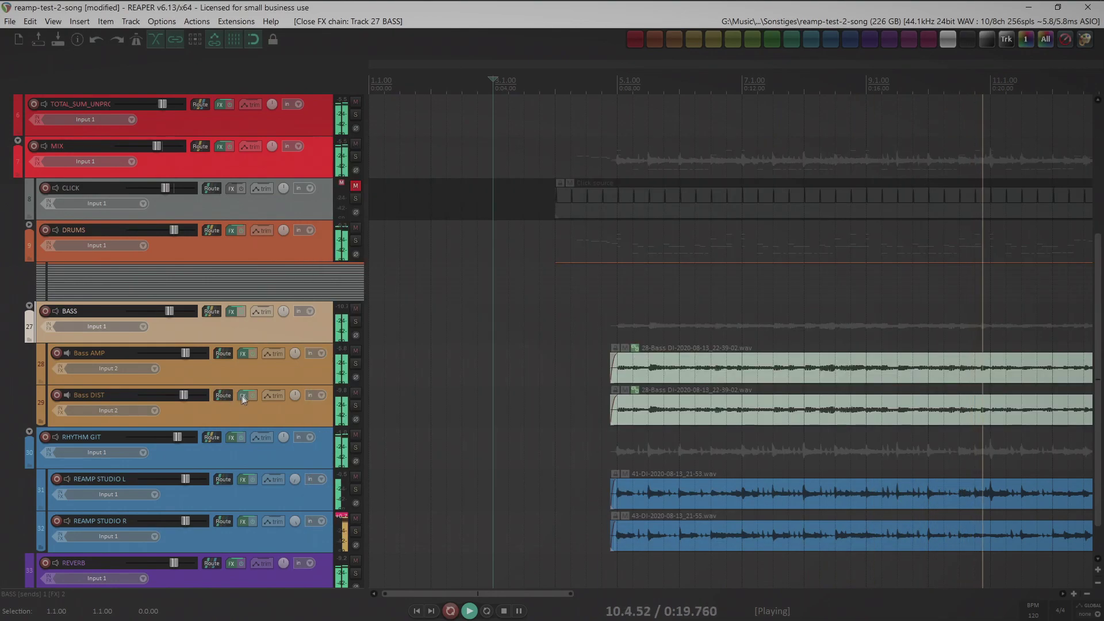
Review the FabFilter Pro-Q 2 and Reamp Studio settings on the Bass AMP track during playback.
{"action": "left_click", "coordinate": [243, 353]}
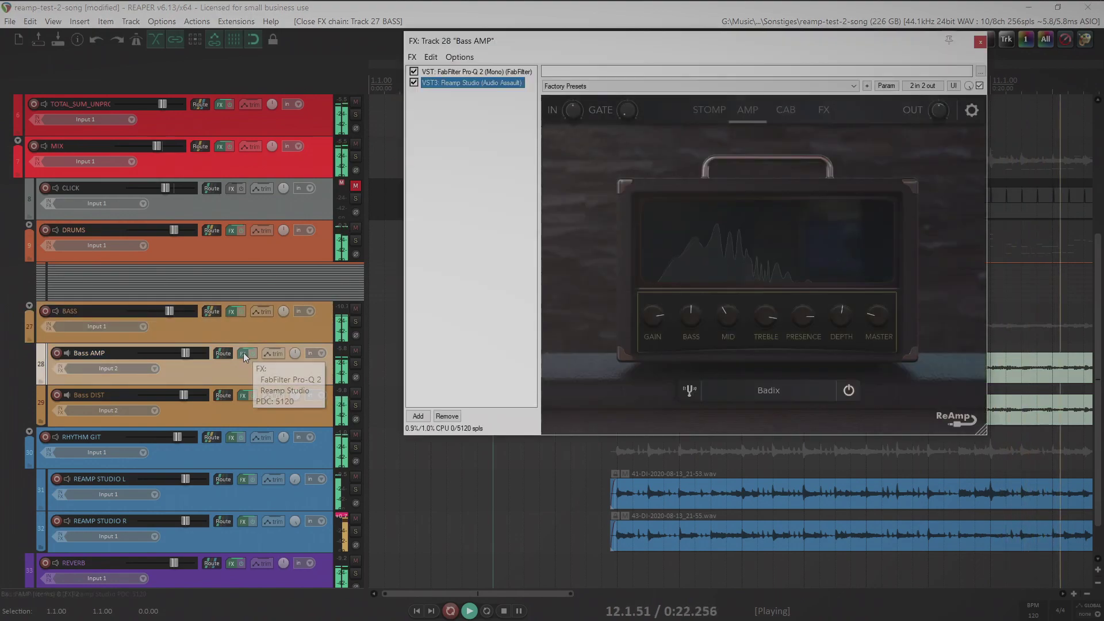
{"action": "left_click", "coordinate": [453, 71]}
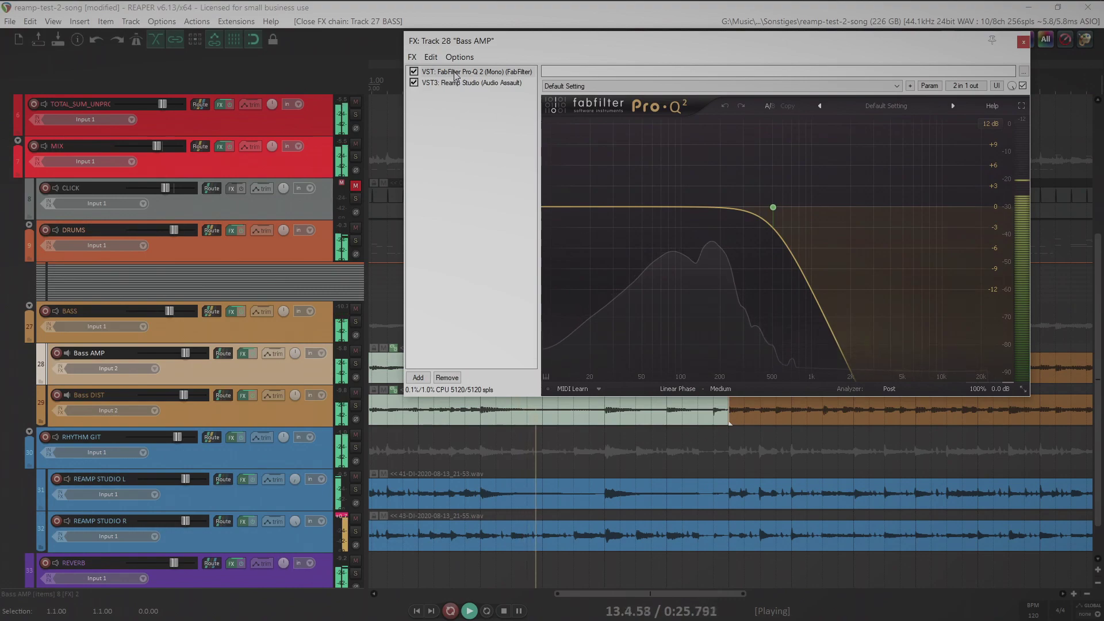
{"action": "left_click", "coordinate": [455, 83]}
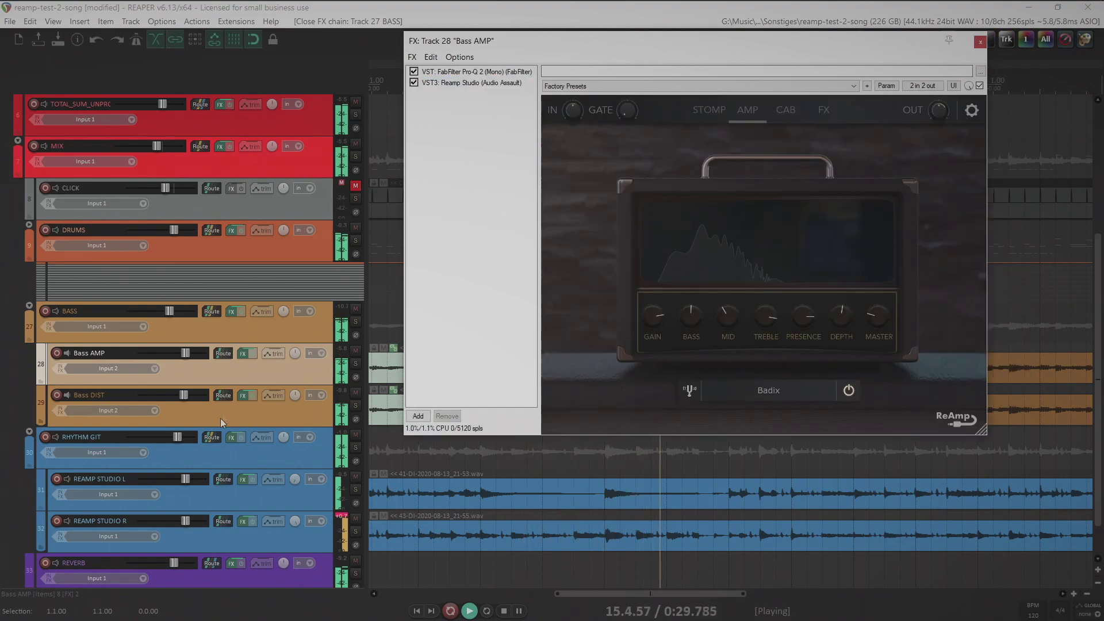
{"action": "key", "text": "Escape"}
Review the Bass DIST effects chain, covering both FabFilter Pro-Q 2 instances and Reamp Studio.
{"action": "left_click", "coordinate": [241, 406]}
{"action": "left_click", "coordinate": [243, 398]}
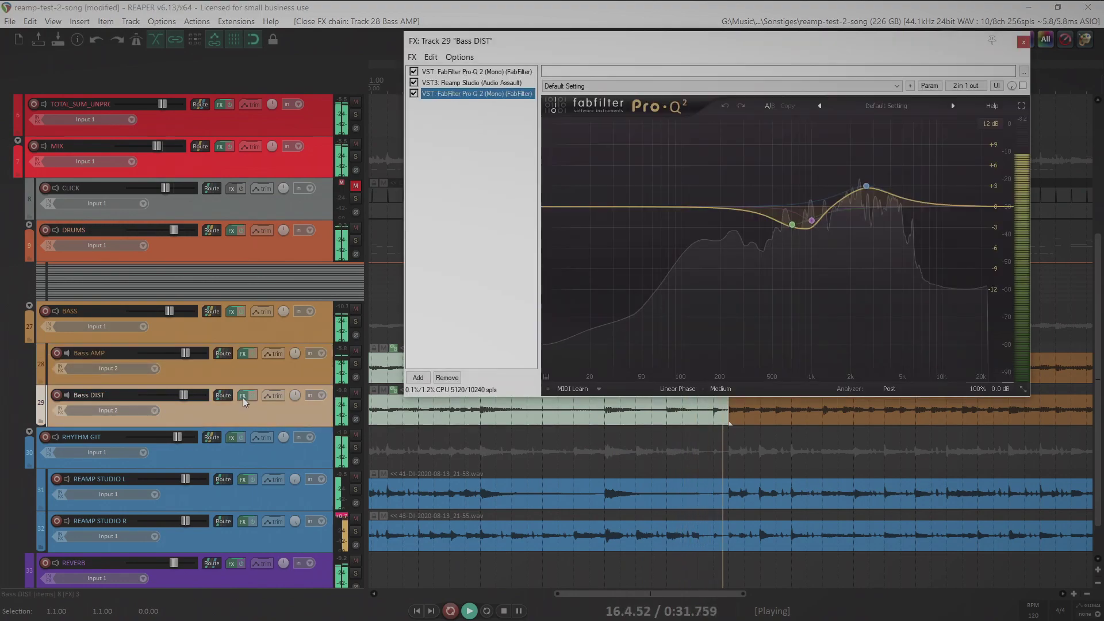
{"action": "left_click", "coordinate": [462, 73]}
{"action": "left_click", "coordinate": [462, 93]}
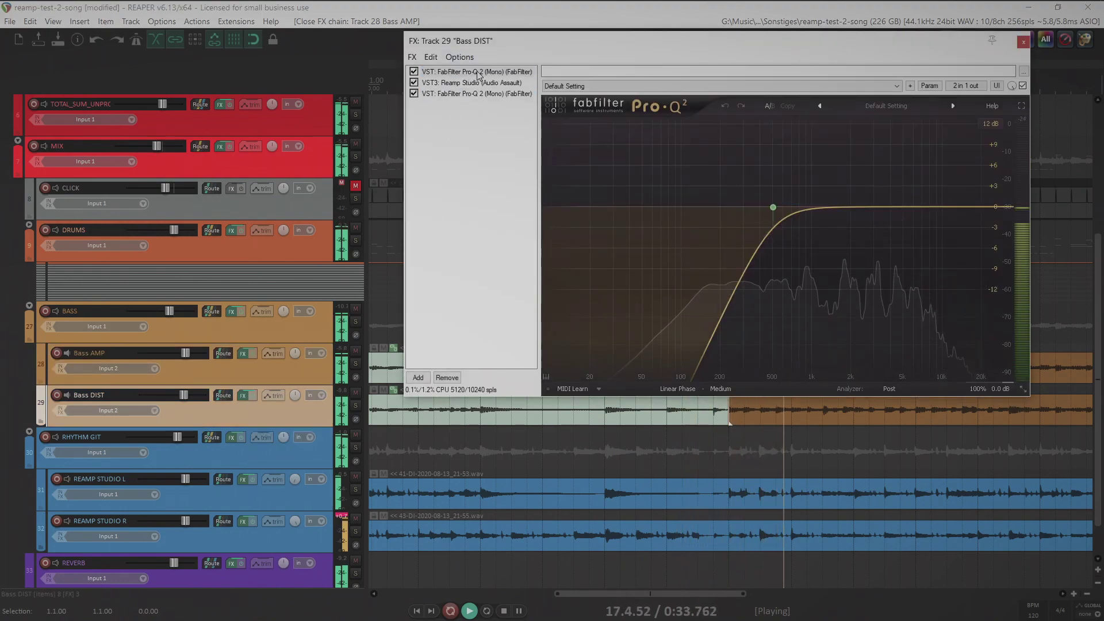
{"action": "left_click", "coordinate": [439, 83]}
{"action": "left_click", "coordinate": [444, 93]}
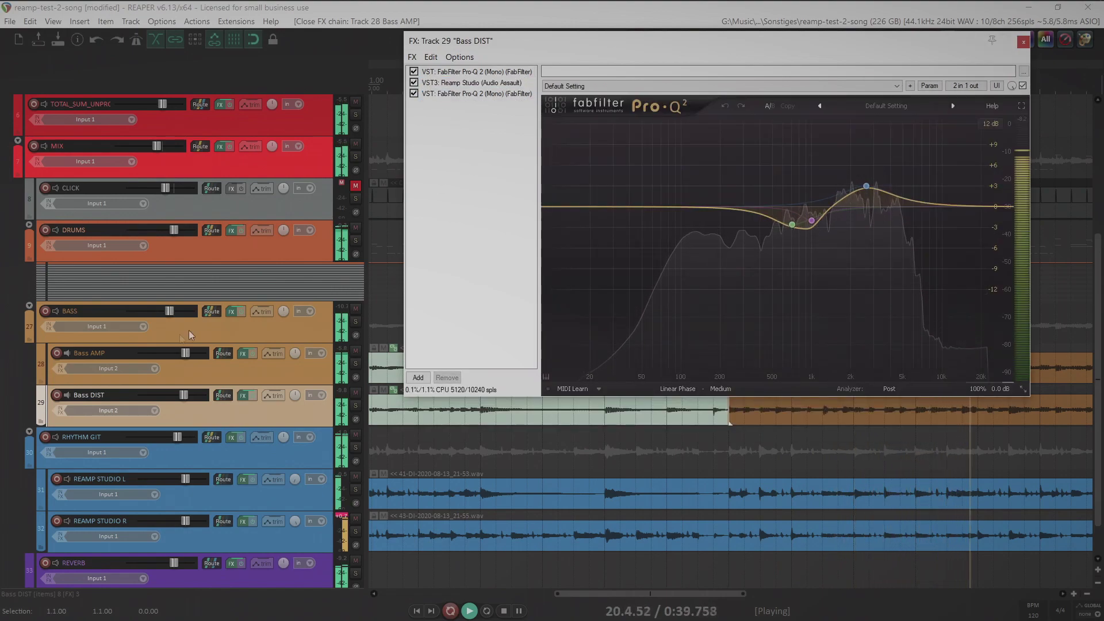
{"action": "key", "text": "Escape"}
Review Virtual Mix Rack, FabFilter Pro-Q 2 and FabFilter Pro-MB on the RHYTHM GIT folder track.
{"action": "left_click", "coordinate": [241, 447]}
{"action": "left_click", "coordinate": [233, 437]}
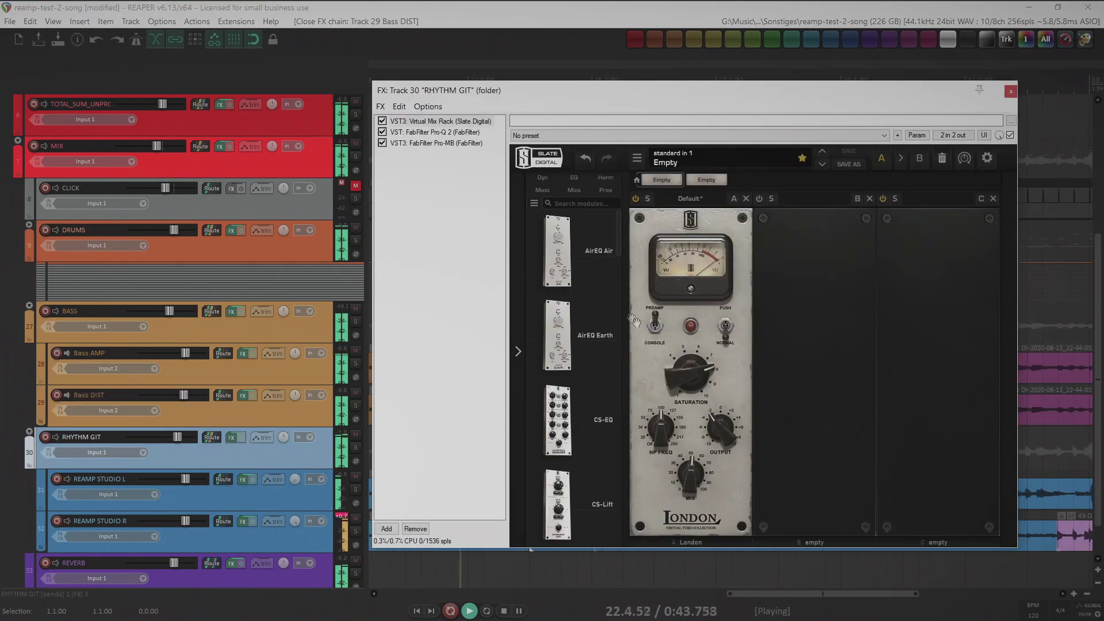
{"action": "left_click", "coordinate": [437, 134]}
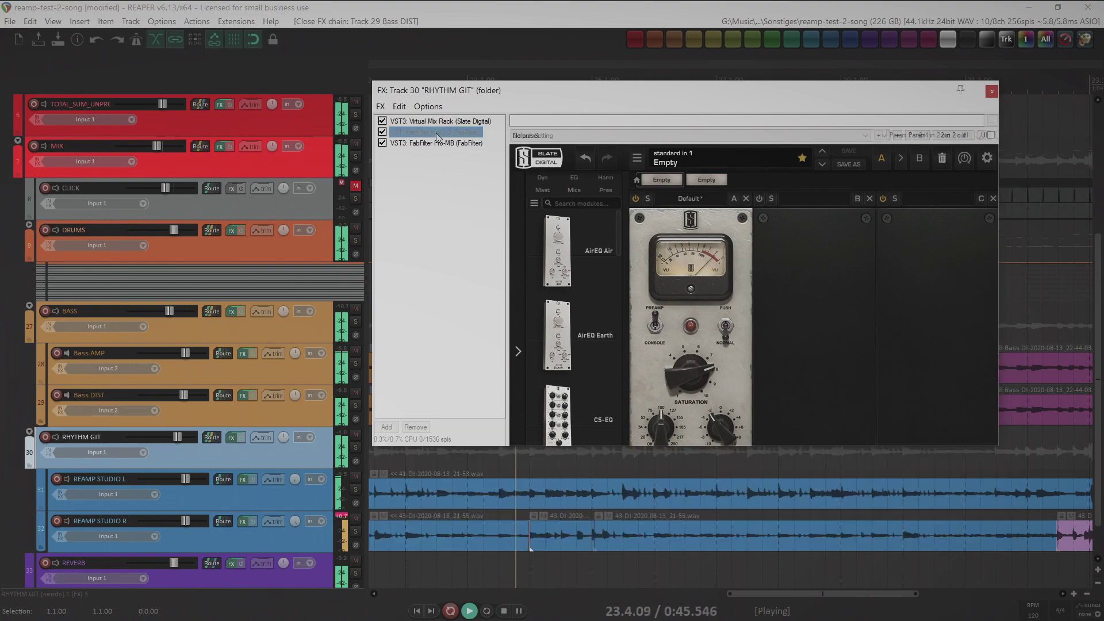
{"action": "left_click", "coordinate": [436, 144]}
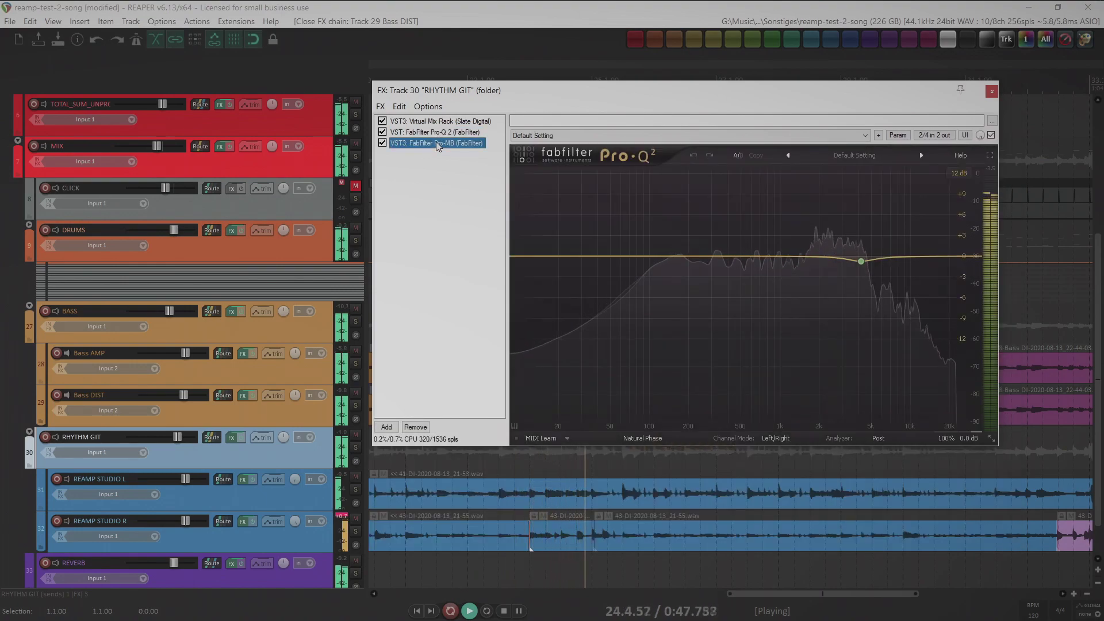
{"action": "left_click", "coordinate": [438, 213]}
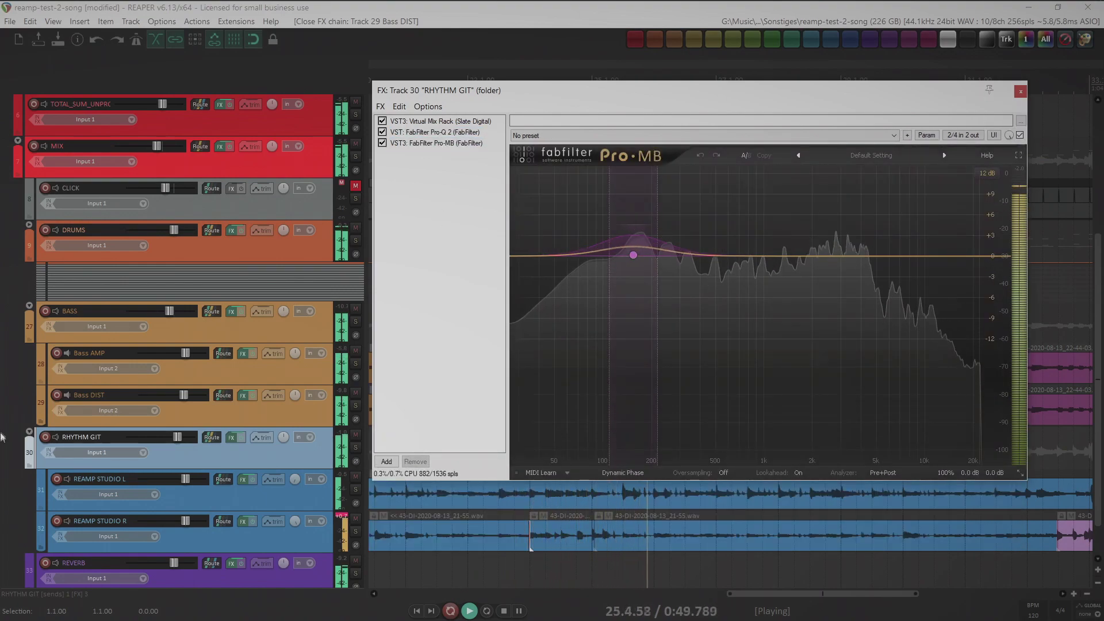
{"action": "key", "text": "Escape"}
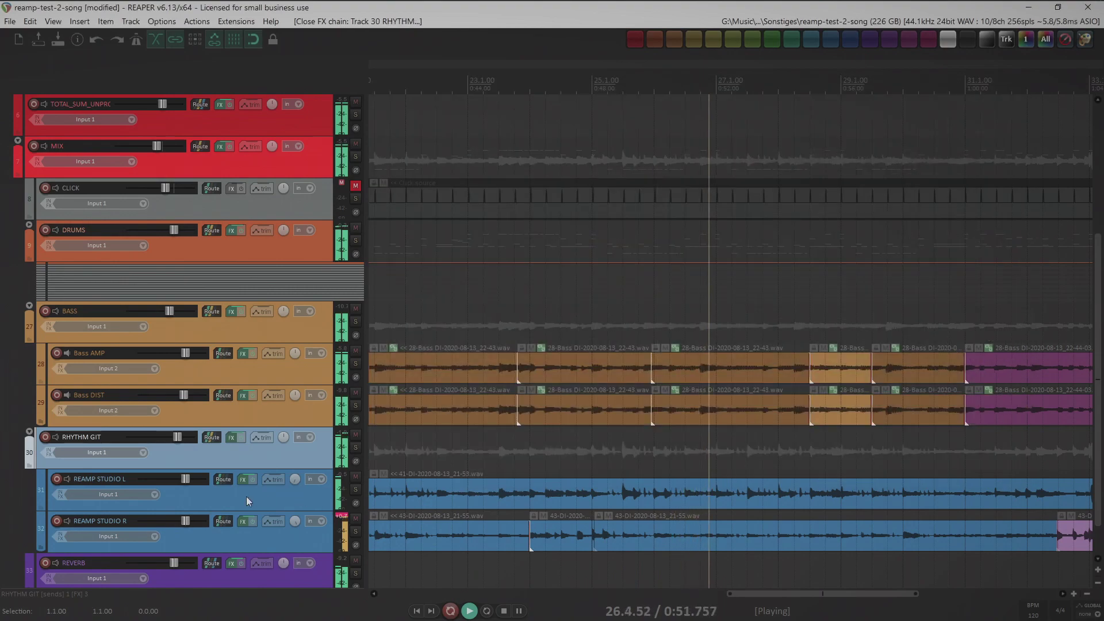
Review the Reamp Studio amp settings on the REAMP STUDIO L and REAMP STUDIO R tracks.
{"action": "left_click", "coordinate": [246, 493]}
{"action": "left_click", "coordinate": [245, 479]}
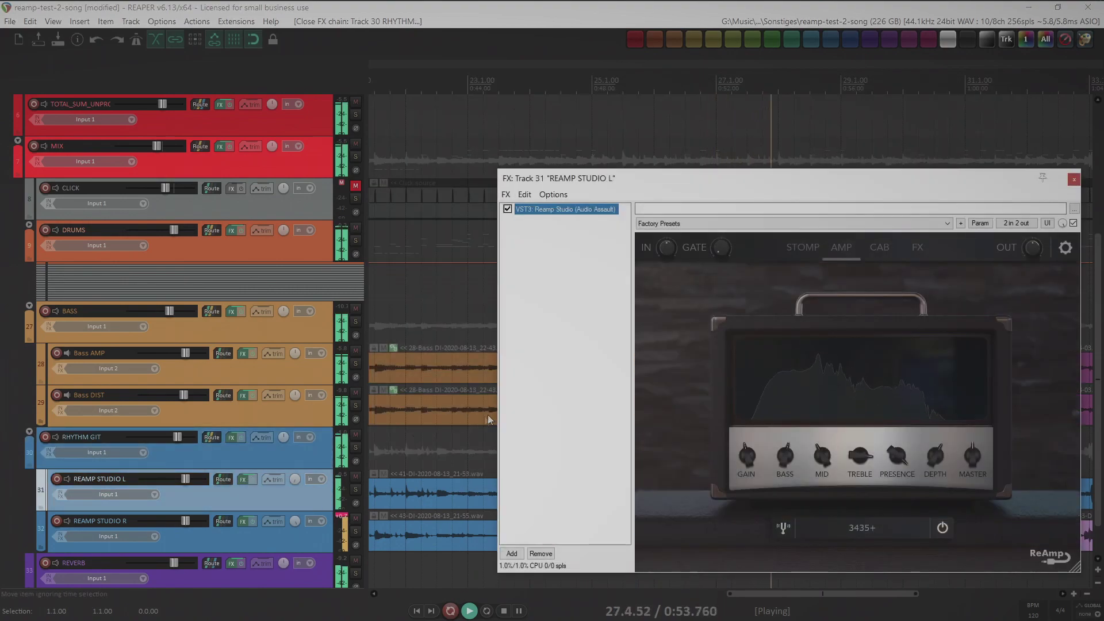
{"action": "key", "text": "Escape"}
{"action": "left_click", "coordinate": [241, 522]}
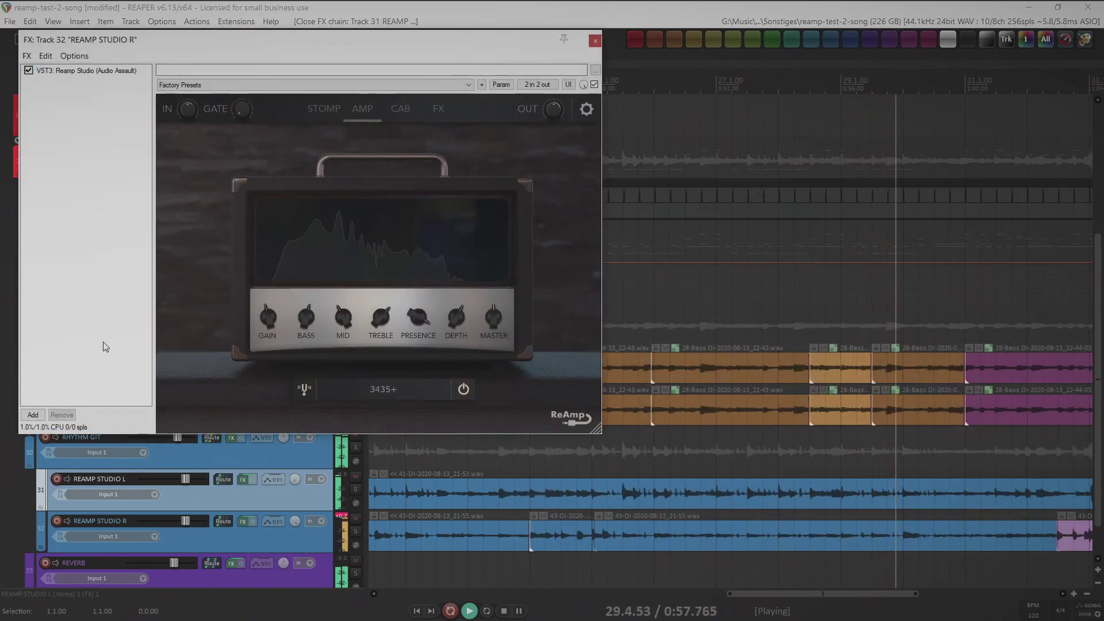
{"action": "key", "text": "Escape"}
Review the FabFilter Pro-R settings on the REVERB track and close its effects window.
{"action": "scroll", "coordinate": [266, 518], "scroll_direction": "down", "scroll_amount": 1}
{"action": "left_click", "coordinate": [265, 533]}
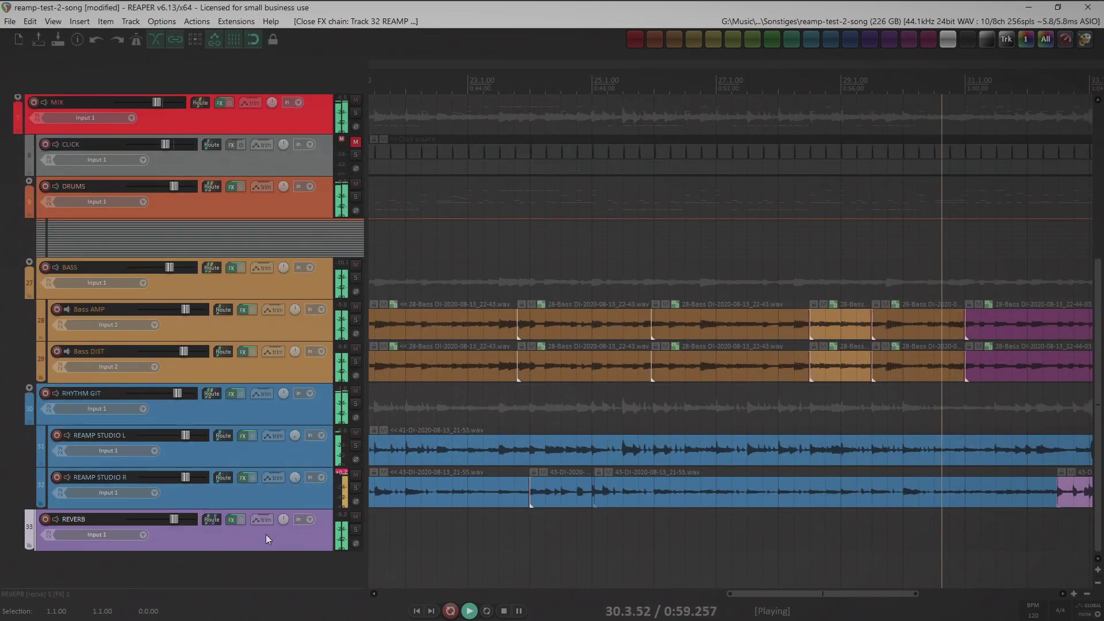
{"action": "left_click", "coordinate": [231, 520]}
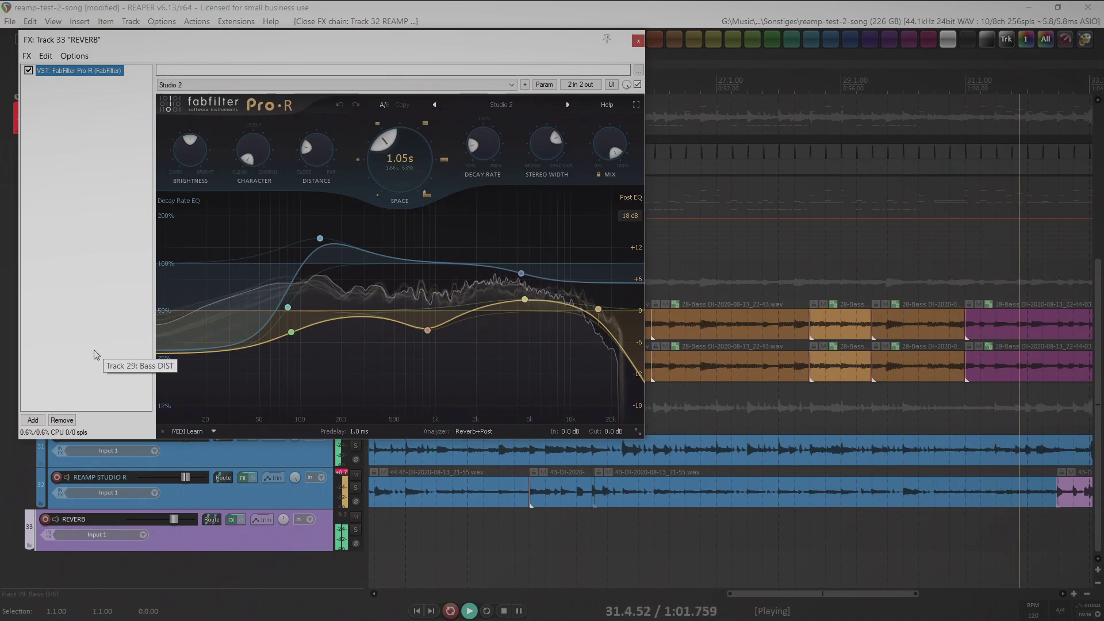
{"action": "key", "text": "Escape"}
Review the Maximizer and Dynamics modules of Ozone 9 on the MIX folder track and stop playback.
{"action": "scroll", "coordinate": [160, 337], "scroll_direction": "up", "scroll_amount": 5}
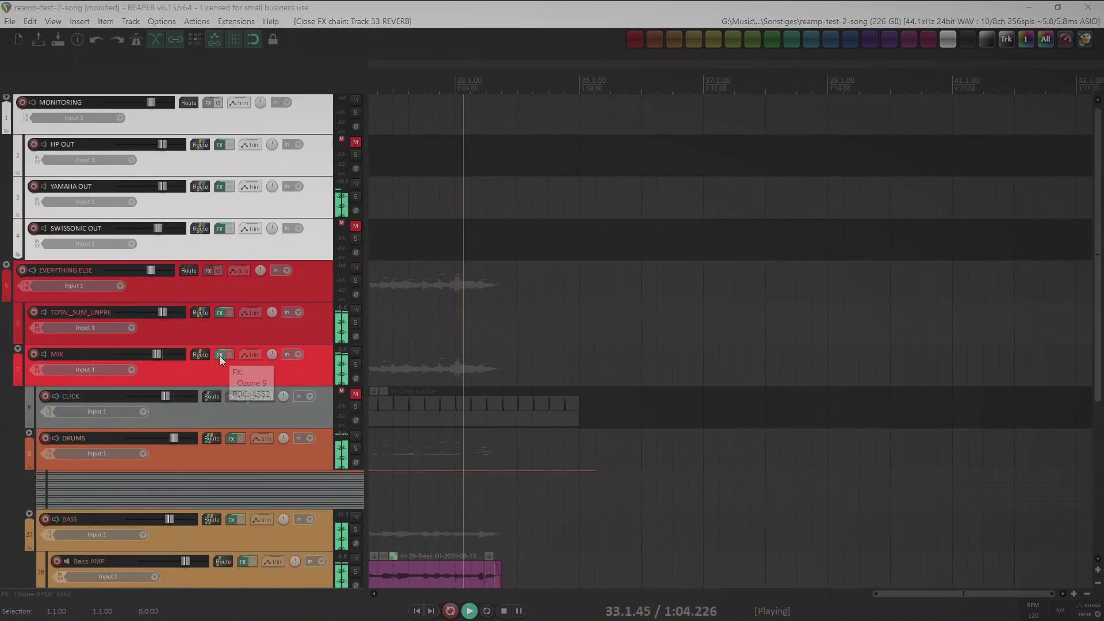
{"action": "left_click", "coordinate": [221, 355]}
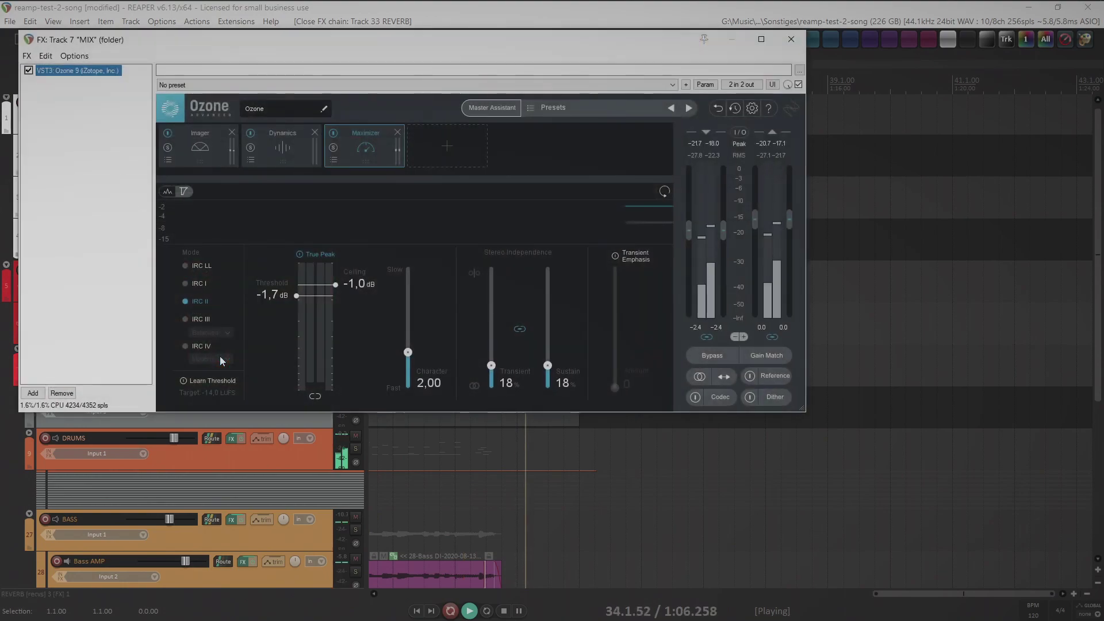
{"action": "left_click", "coordinate": [282, 154]}
{"action": "key", "text": "space"}
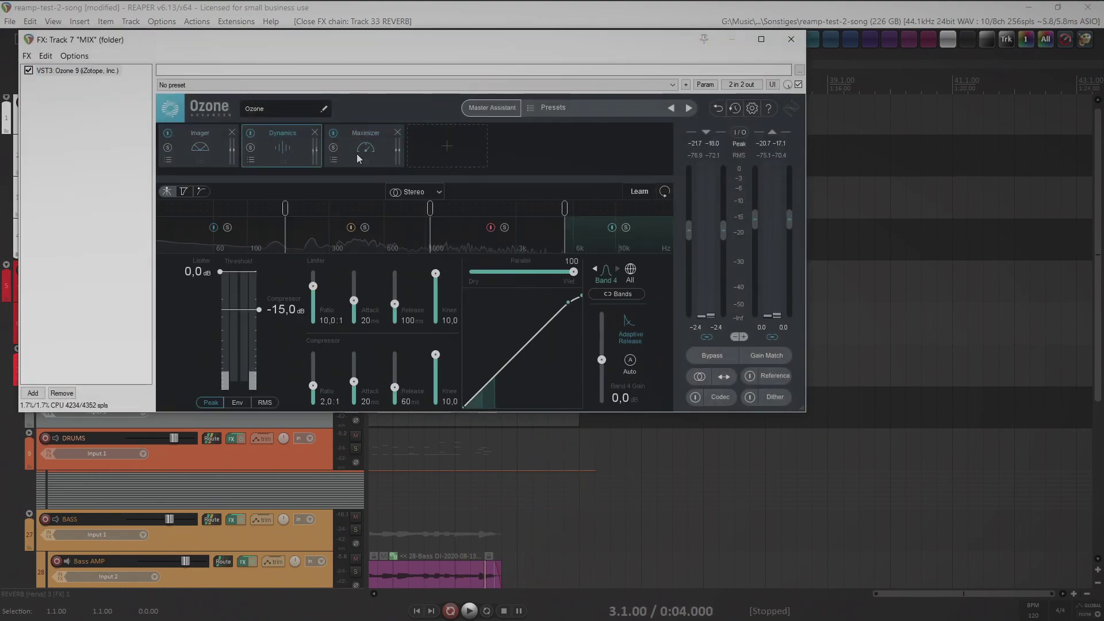
{"action": "left_click", "coordinate": [356, 153]}
{"action": "key", "text": "Escape"}
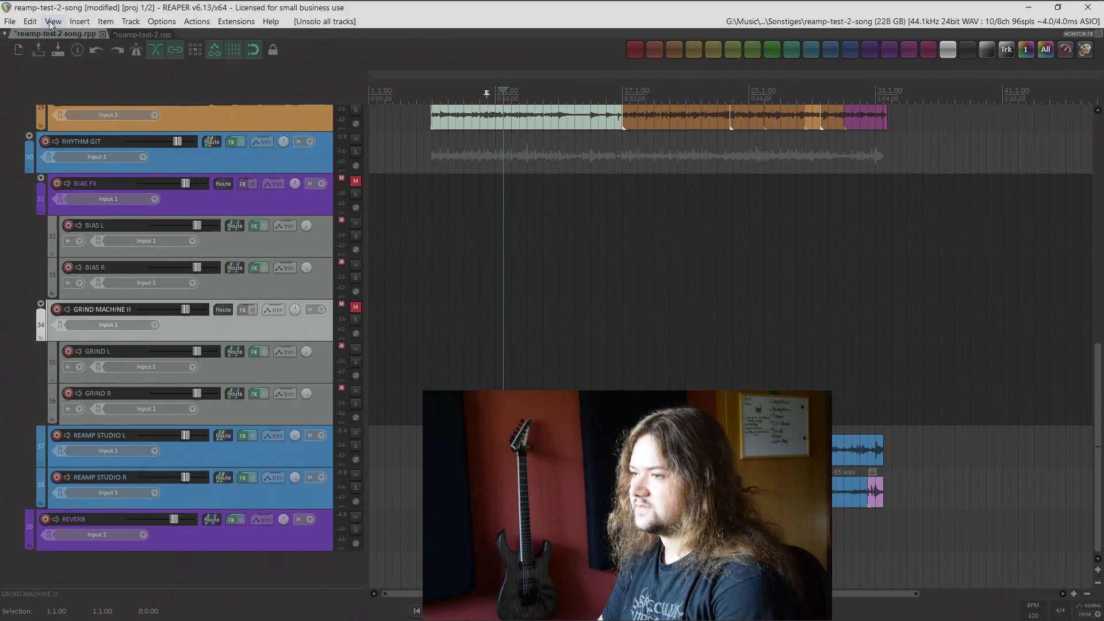
Open the Performance Meter and highlight the BIAS, GRIND and REAMP STUDIO left and right tracks to compare CPU usage.
{"action": "left_click", "coordinate": [51, 23]}
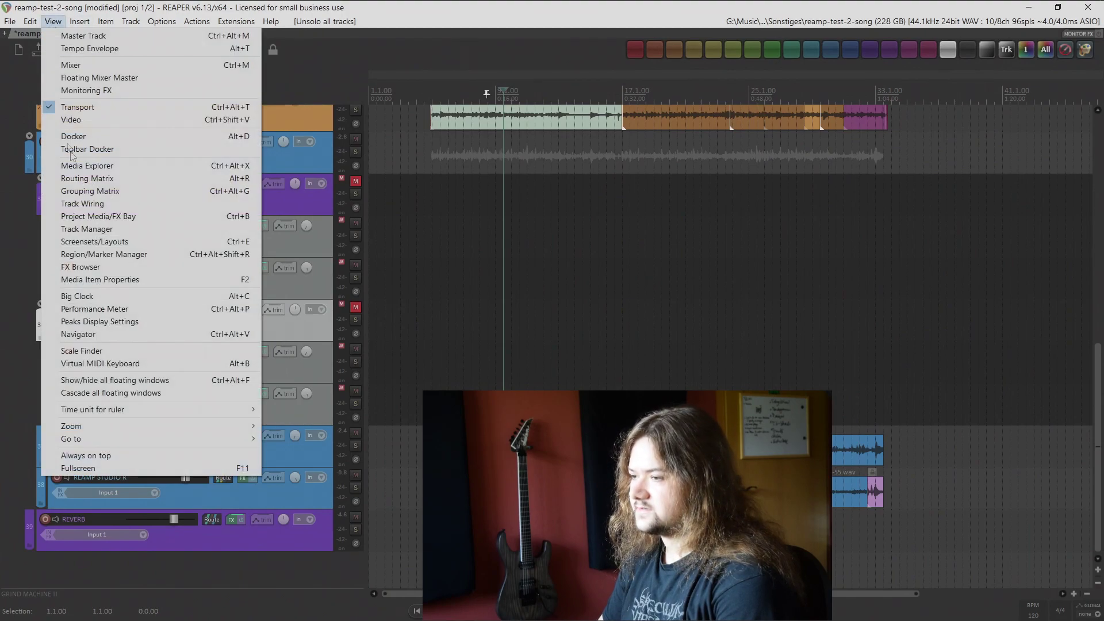
{"action": "left_click", "coordinate": [107, 306]}
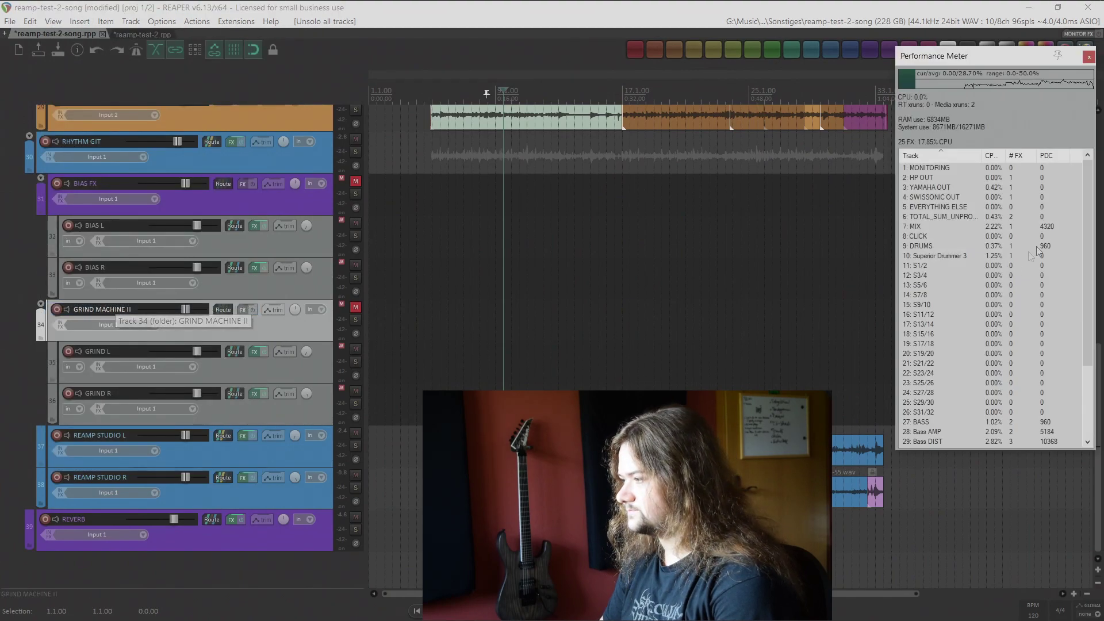
{"action": "scroll", "coordinate": [1087, 287], "scroll_direction": "down", "scroll_amount": 4}
{"action": "left_click_drag", "start_coordinate": [938, 433], "coordinate": [939, 423]}
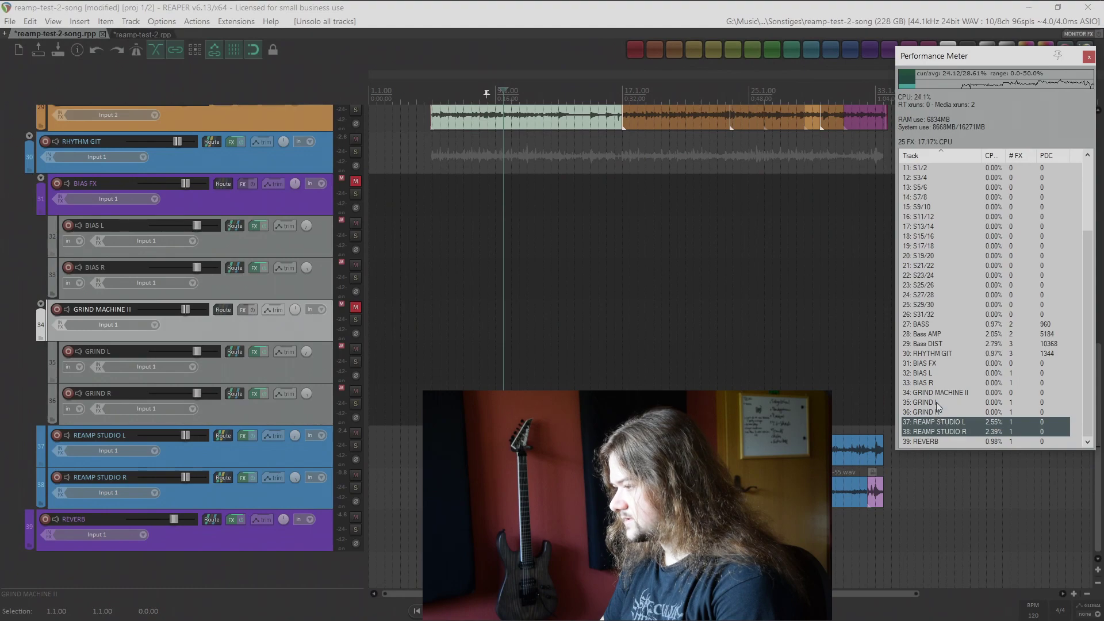
{"action": "left_click", "coordinate": [936, 370], "text": "ctrl"}
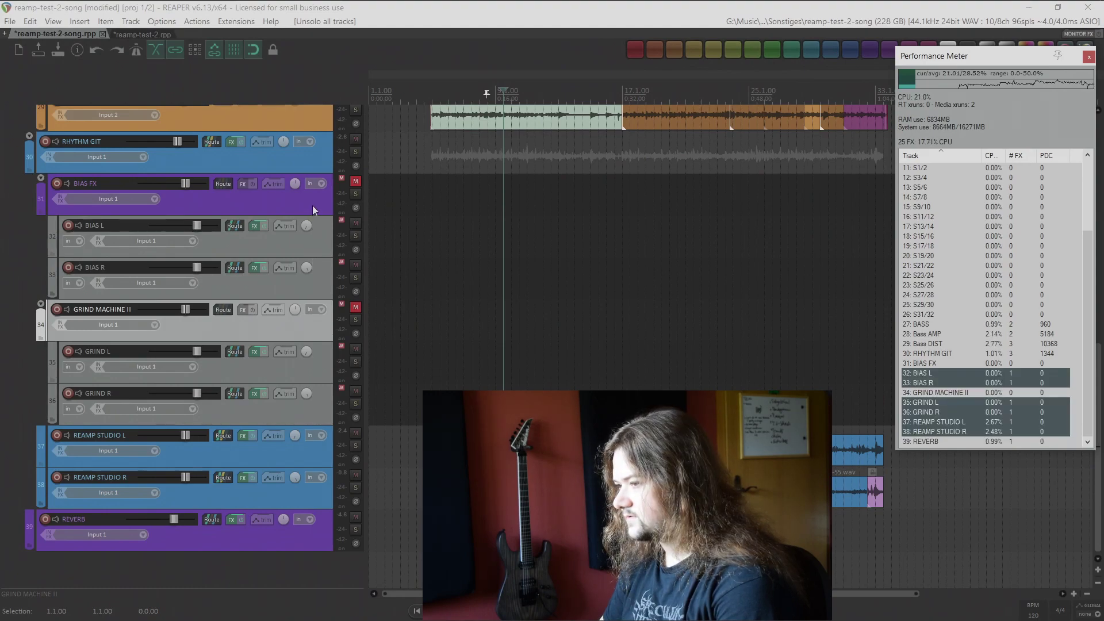
Unmute the BIAS FX and GRIND MACHINE II folder tracks and select the REAMP STUDIO L track.
{"action": "left_click", "coordinate": [346, 187]}
{"action": "left_click", "coordinate": [355, 182]}
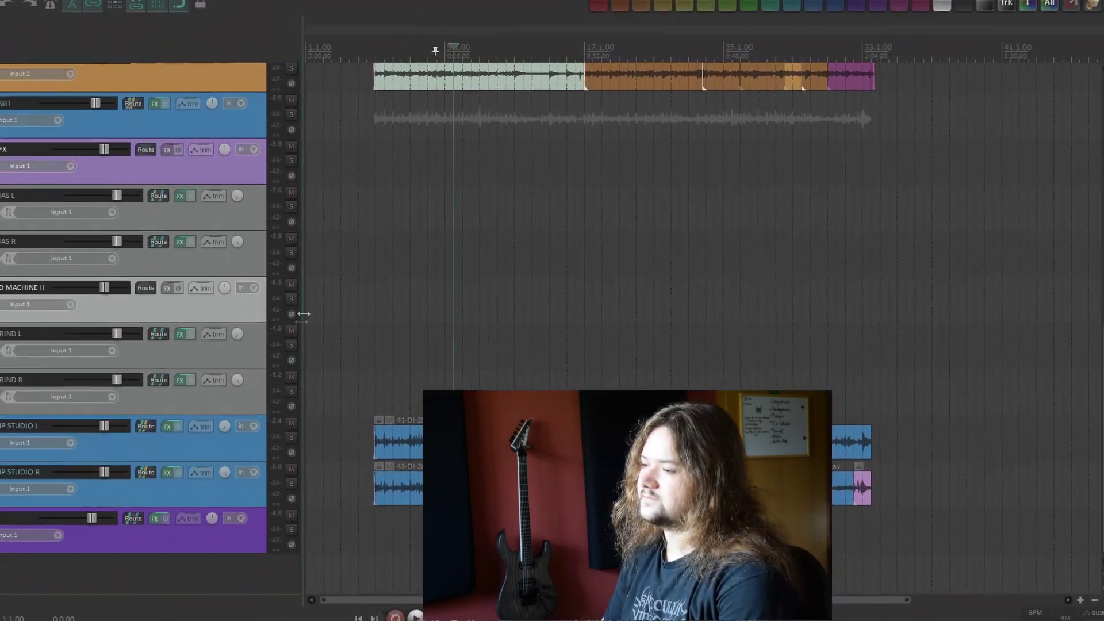
{"action": "left_click", "coordinate": [251, 393]}
{"action": "left_click", "coordinate": [203, 437]}
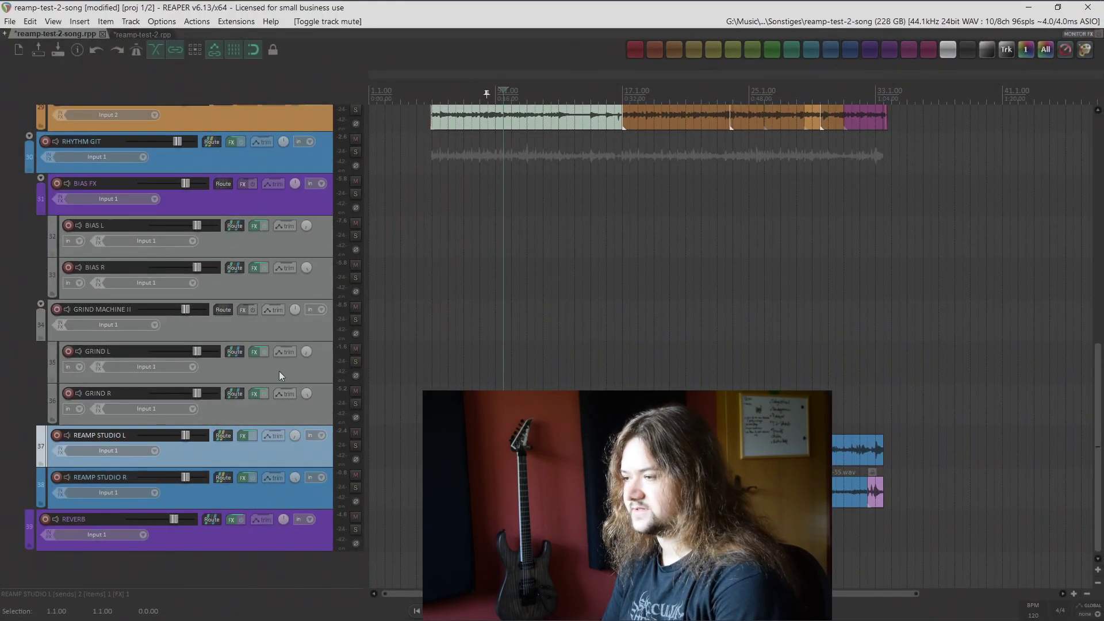